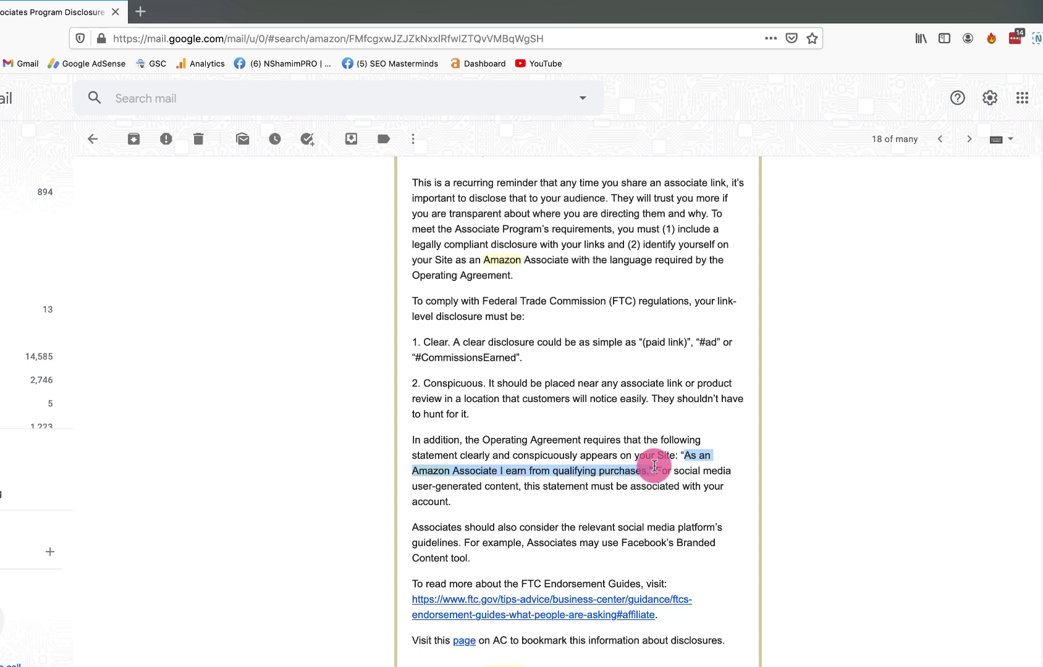
Step: Highlight the required statement "As an Amazon Associate I earn from qualifying purchases." in the Amazon Associates disclosure email
left_click_drag(683, 455, 646, 468)
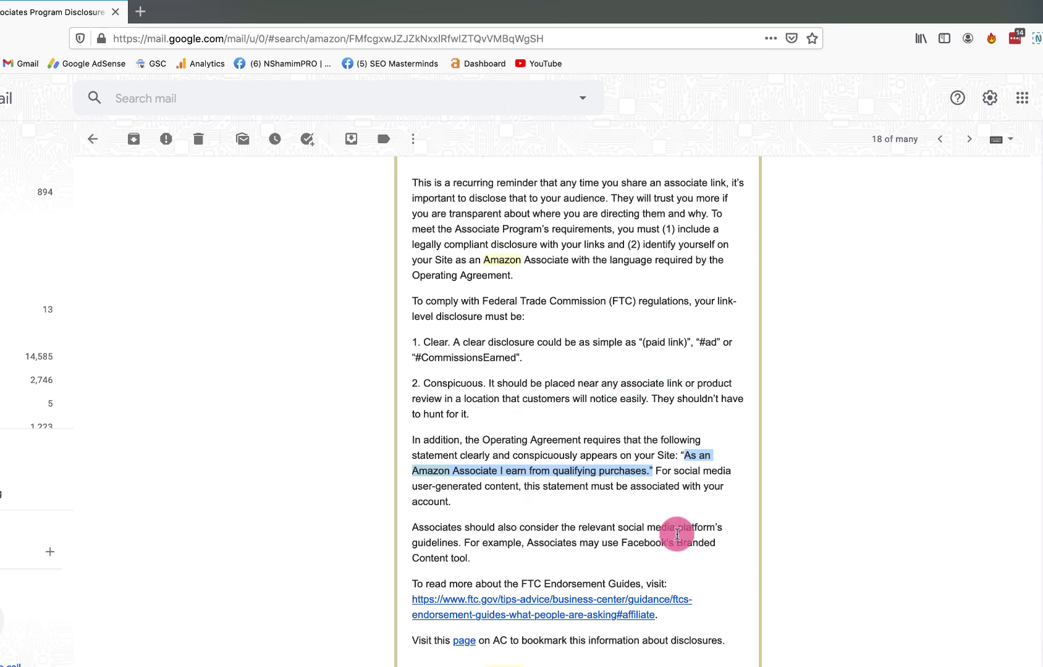
triple_click(692, 449)
left_click(678, 453)
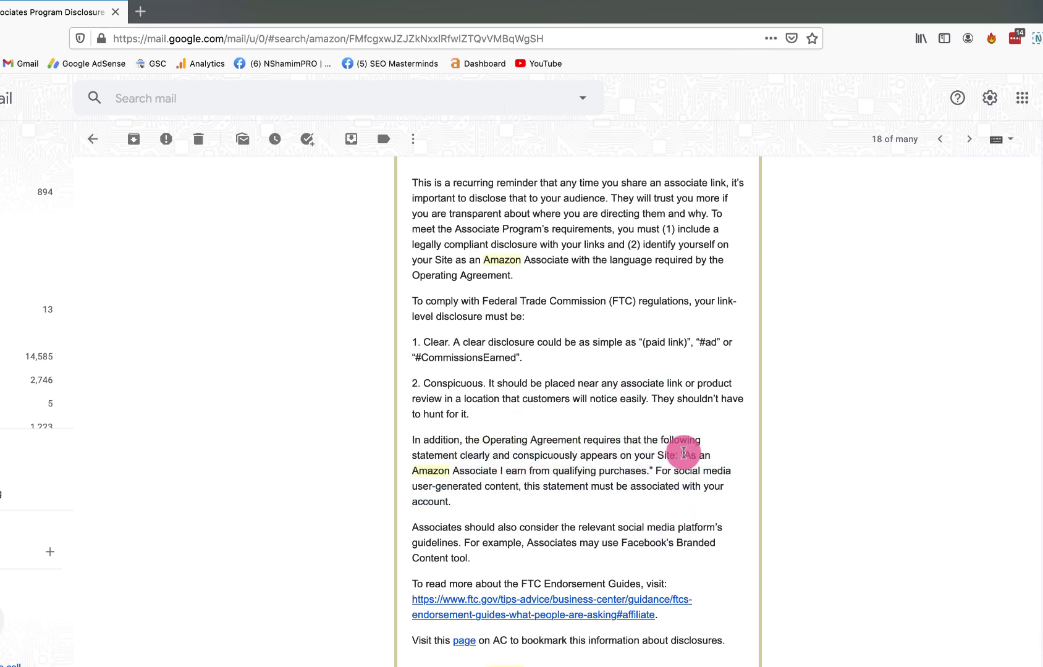
left_click_drag(685, 460, 650, 468)
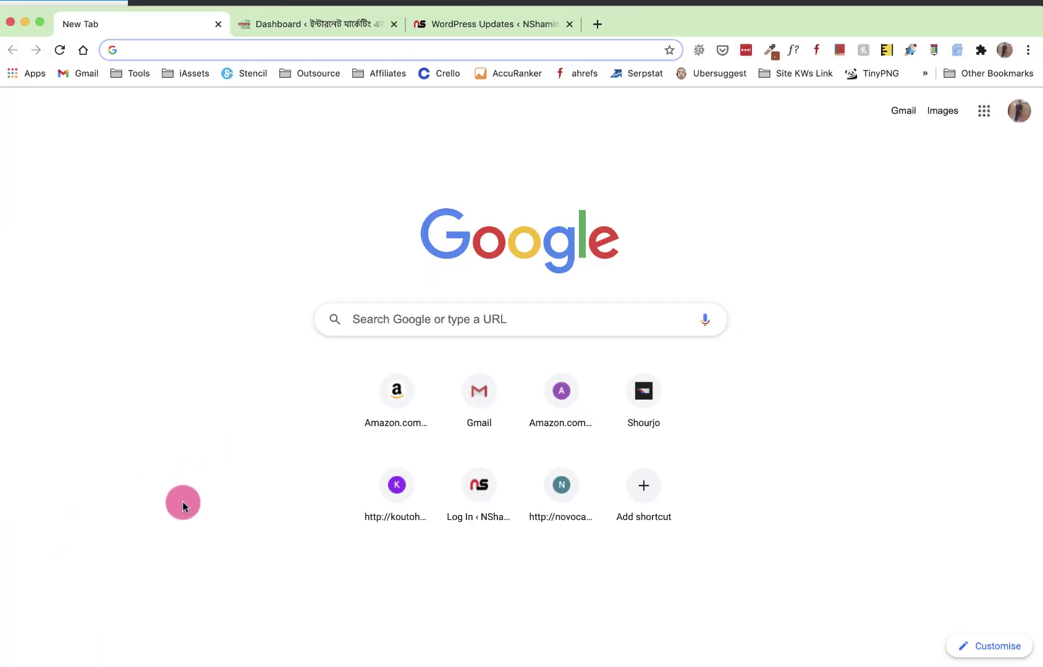
Step: Switch to the WordPress dashboard in Chrome and open the Legacy Hooks page from GeneratePress Elements
left_click(315, 34)
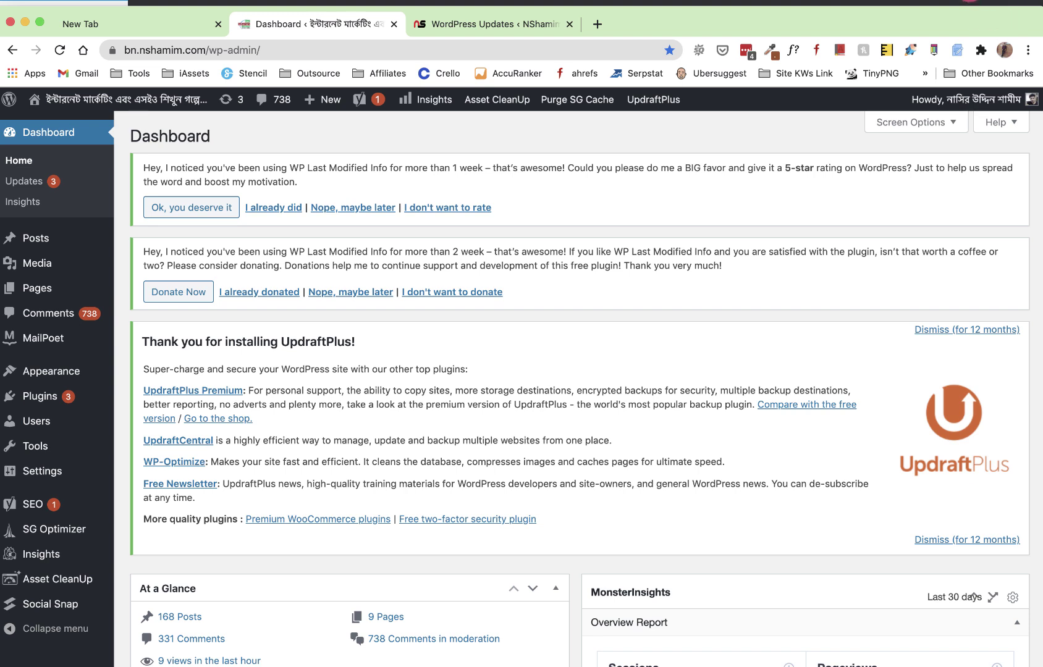
left_click(970, 1)
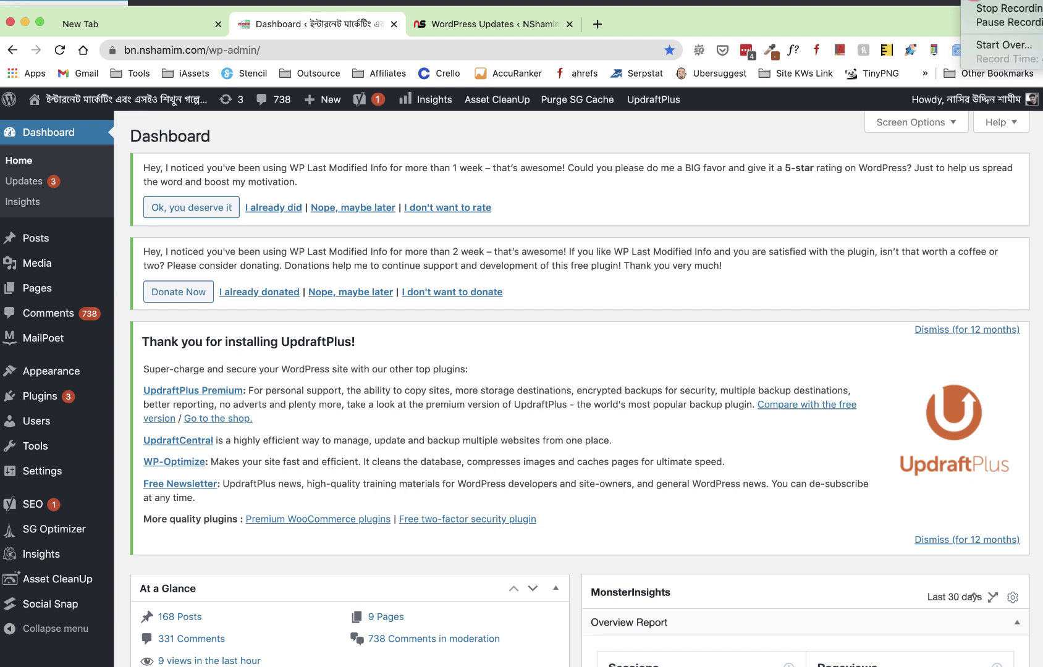
left_click(990, 24)
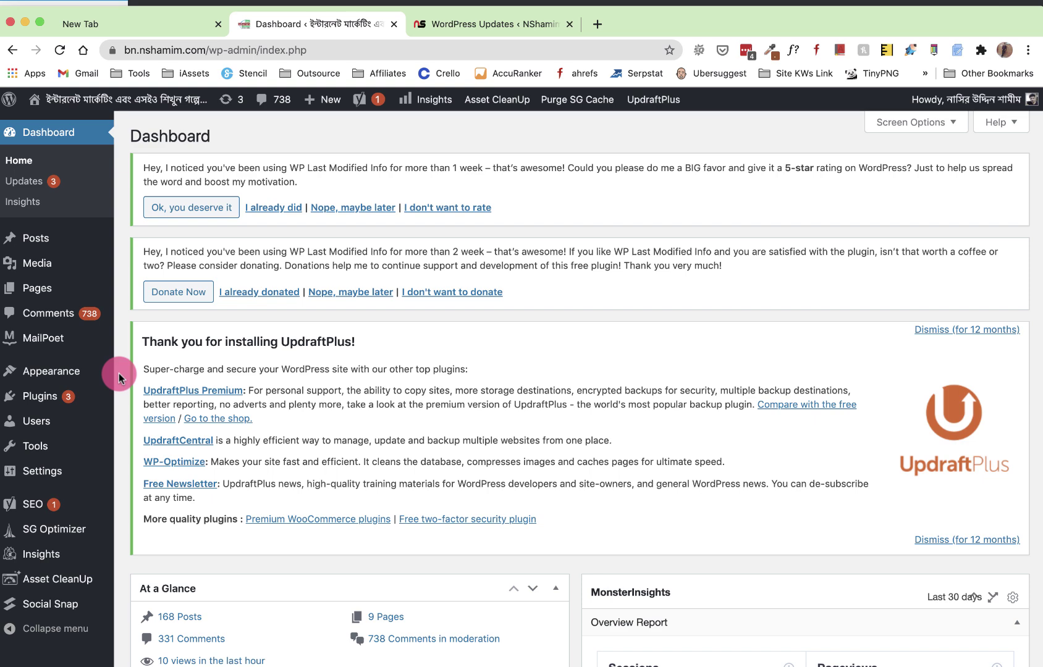
scroll(124, 378, "down", 1)
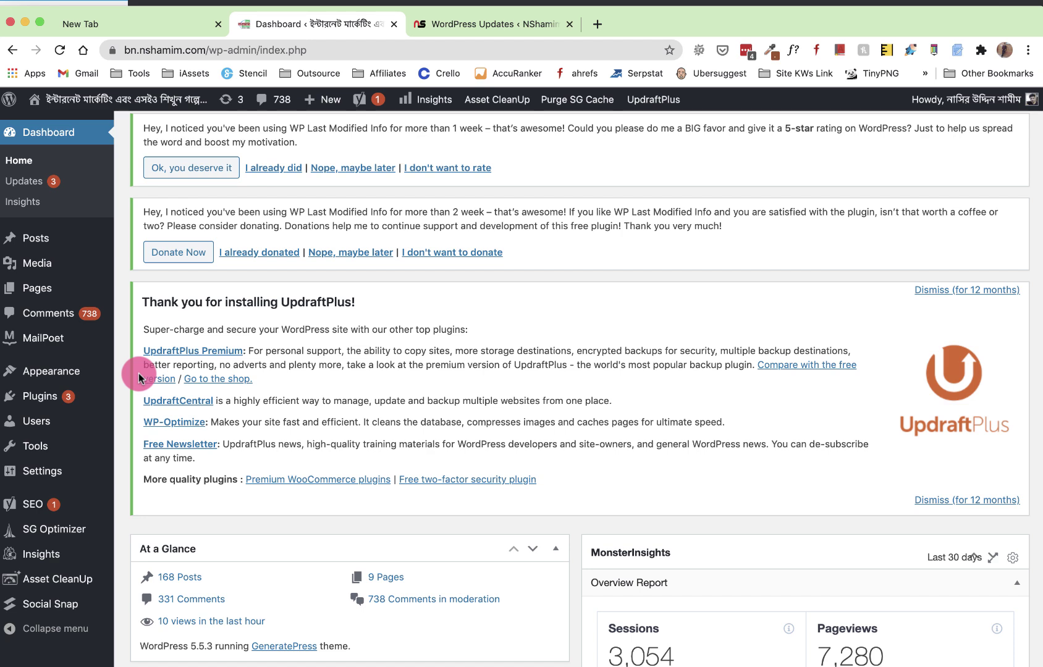
mouse_move(87, 377)
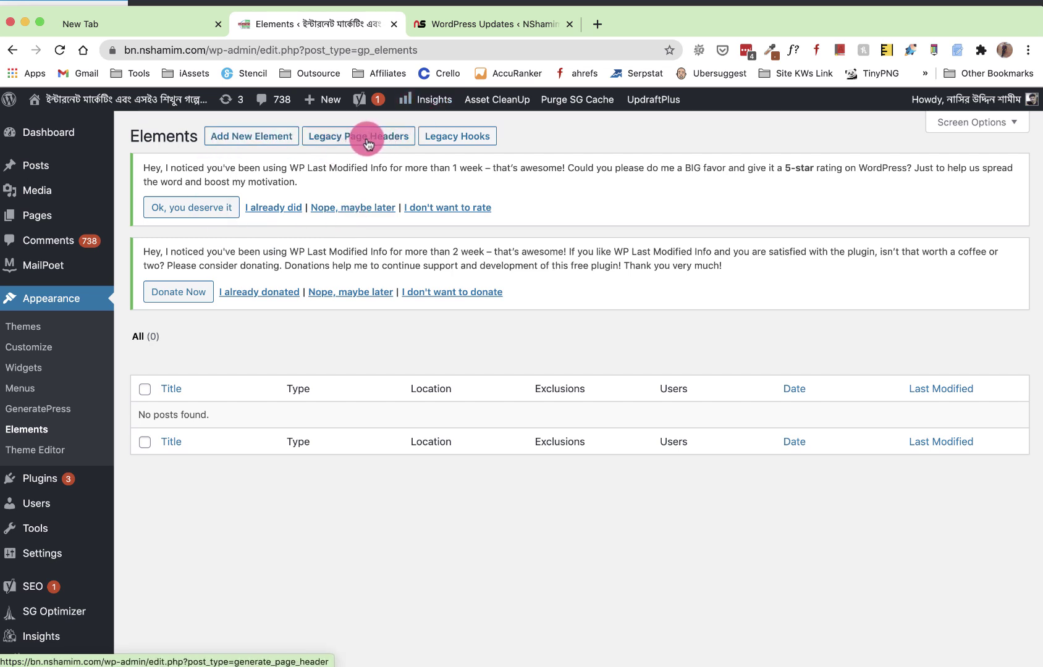
left_click(449, 137)
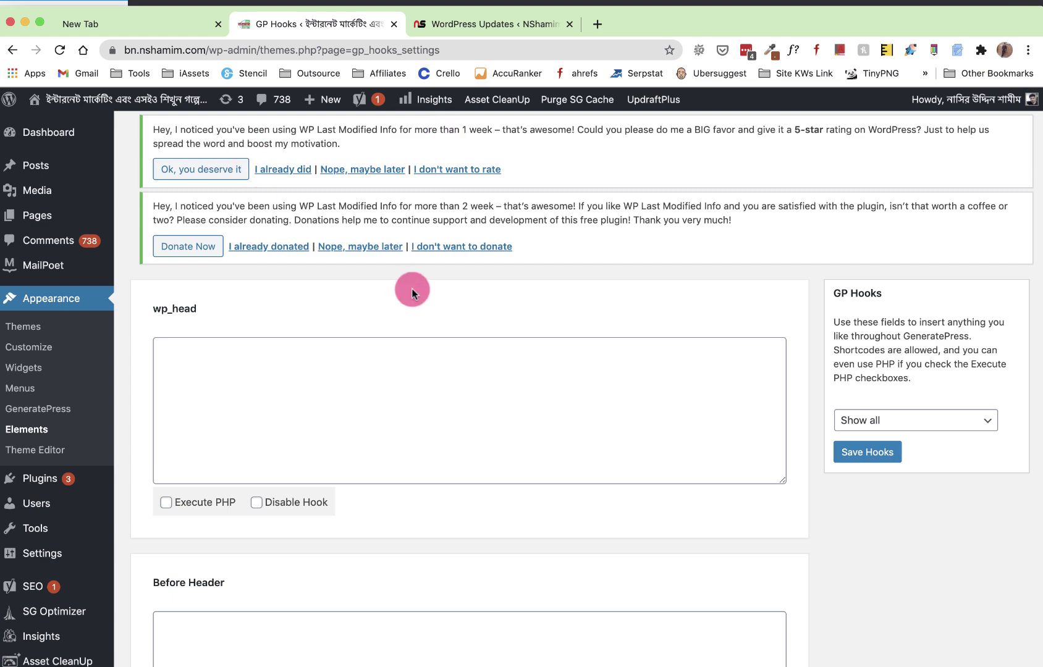
Step: Look through the available GP Hooks fields, from wp_head down to the sidebar content hooks, for a suitable disclosure location
scroll(412, 289, "down", 8)
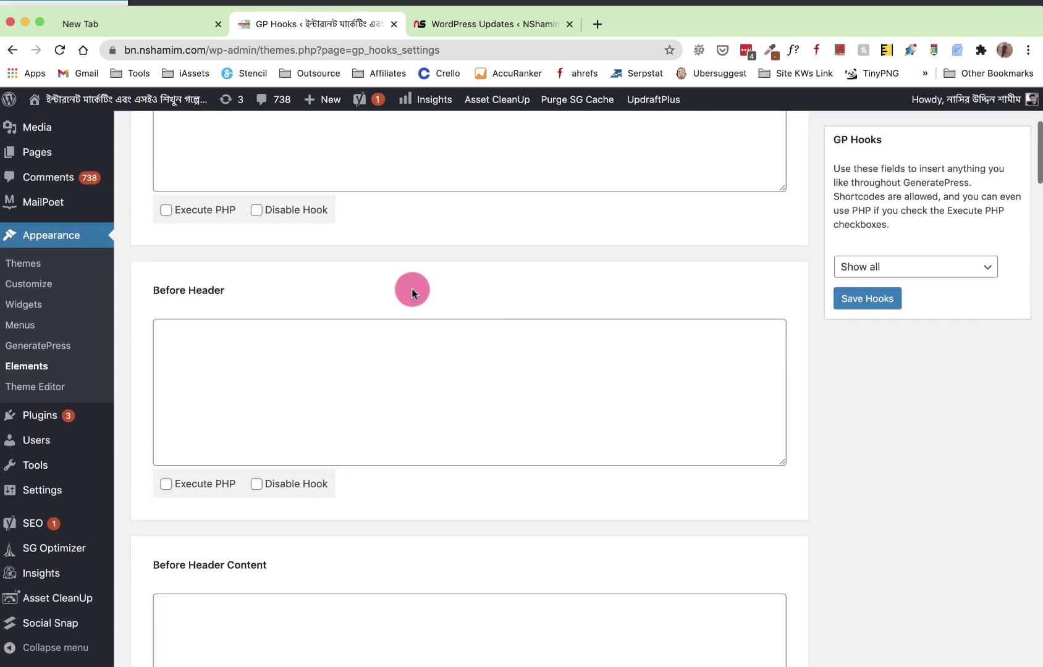
scroll(411, 289, "down", 4)
scroll(413, 289, "up", 12)
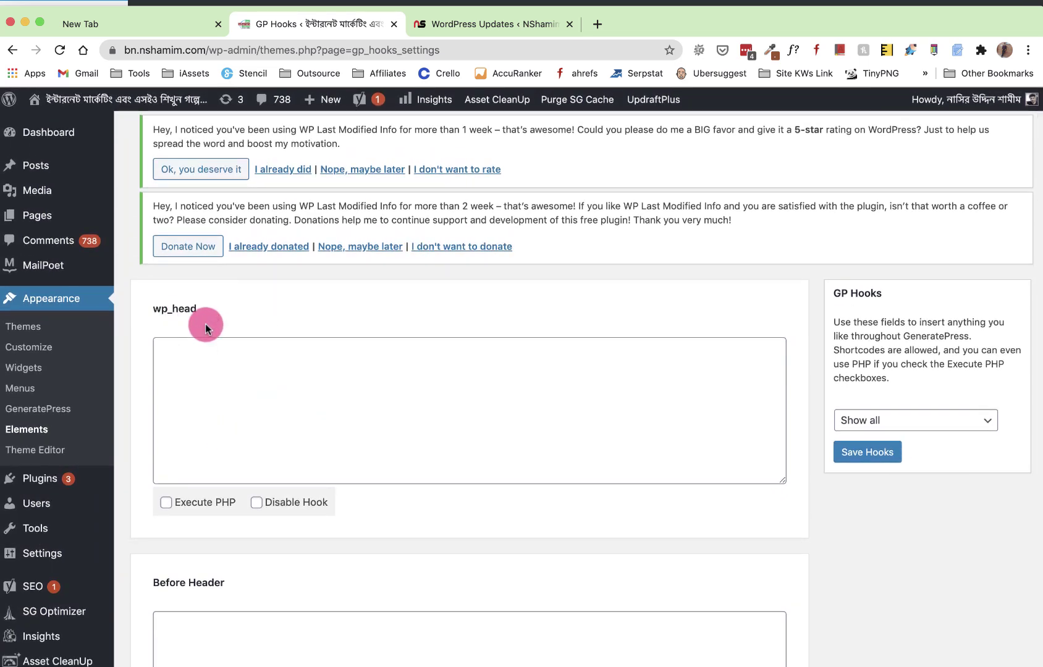
scroll(210, 328, "down", 10)
scroll(210, 327, "down", 9)
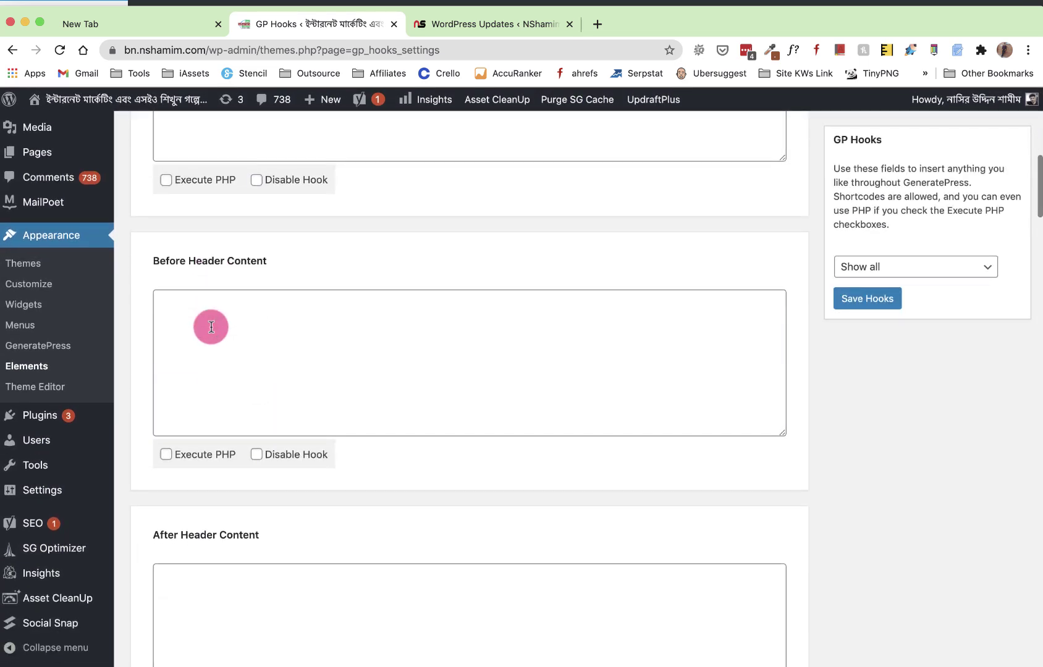
scroll(211, 327, "down", 11)
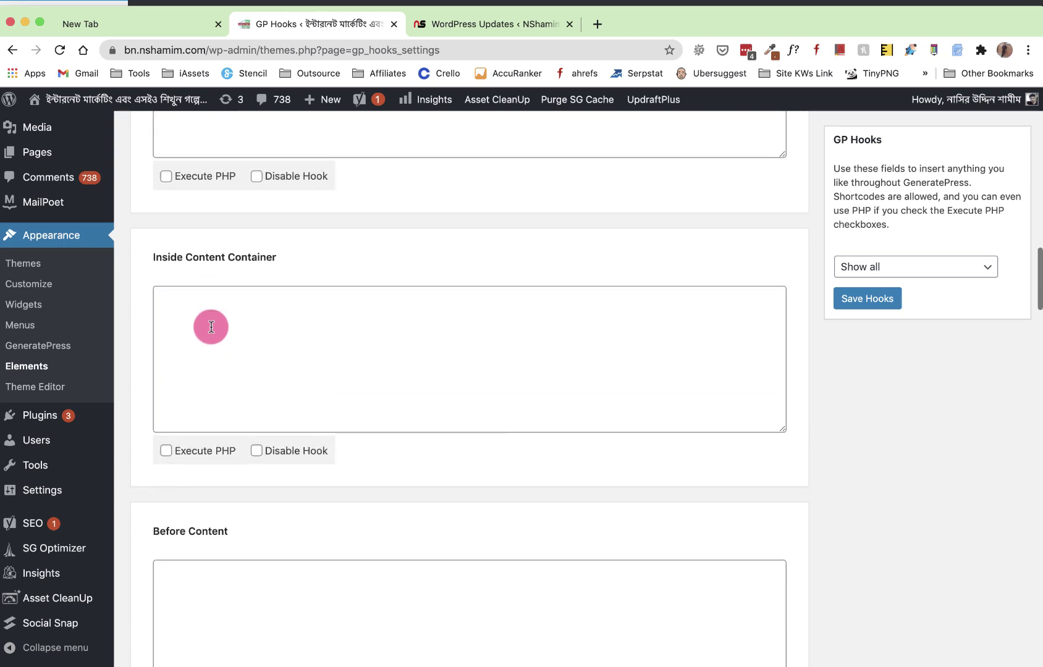
scroll(211, 327, "down", 10)
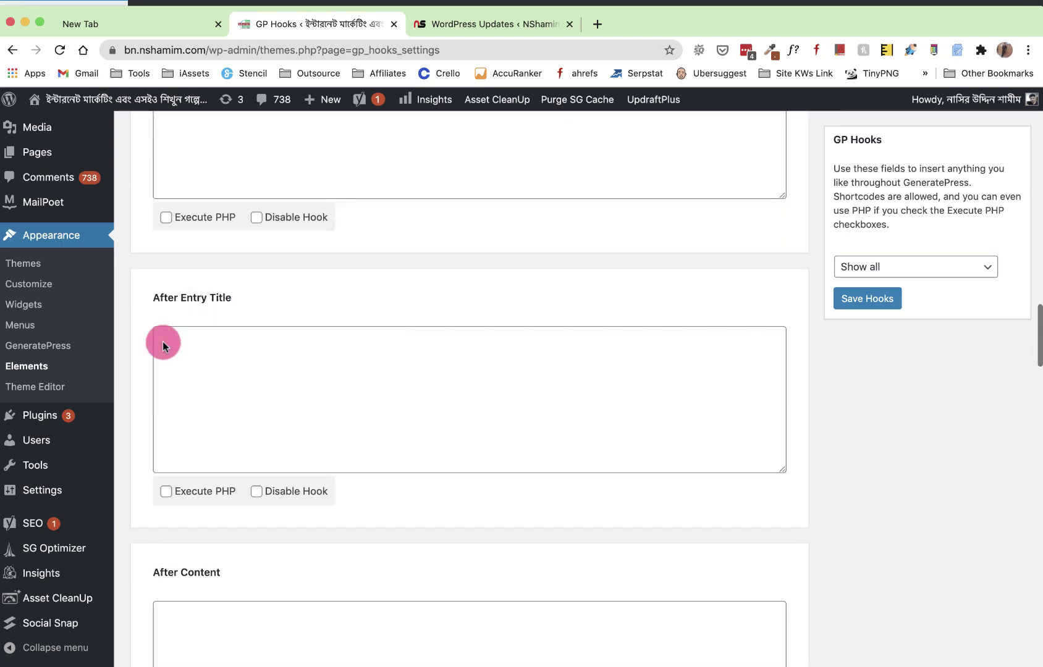
scroll(302, 405, "down", 18)
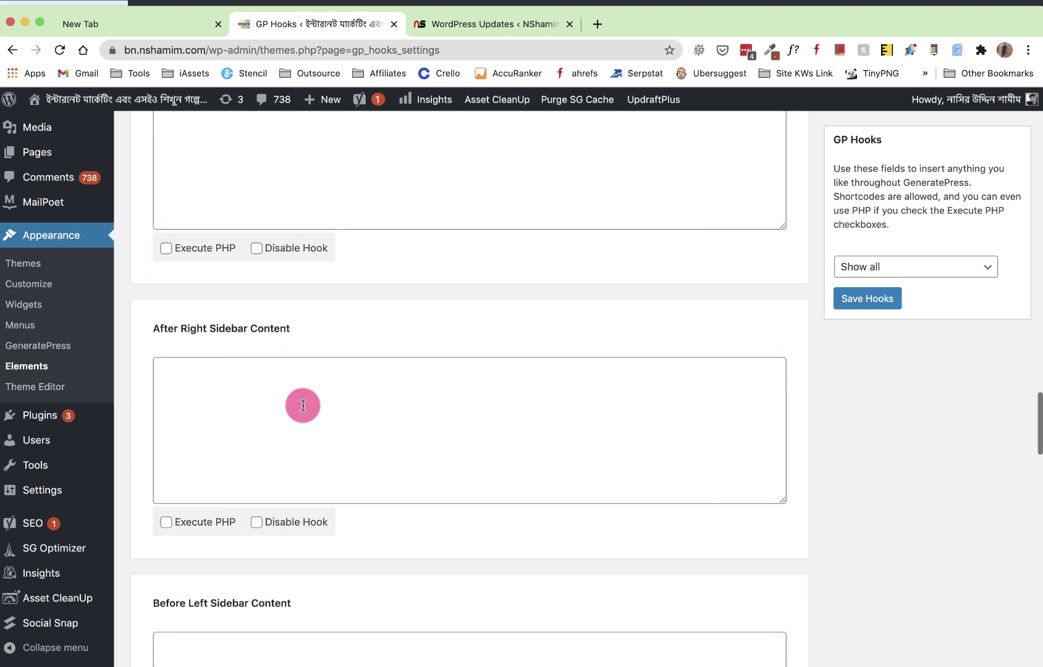
scroll(303, 405, "up", 20)
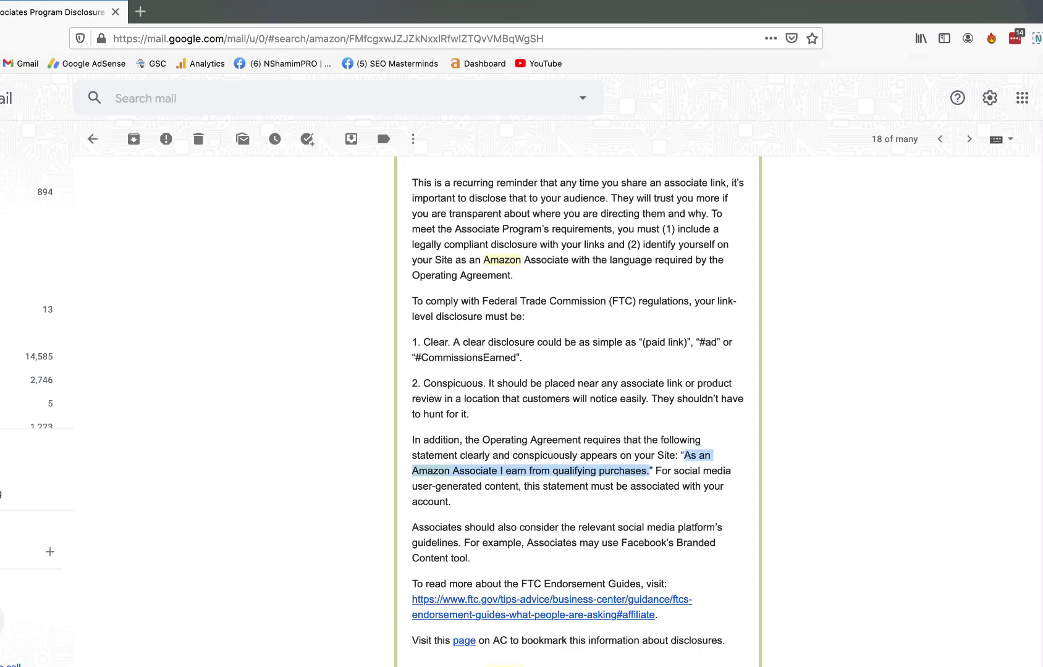
Step: Copy the sentence "As an Amazon Associate I earn from qualifying purchases." from the Amazon email in Gmail
left_click(691, 458)
left_click_drag(684, 456, 650, 473)
right_click(637, 472)
left_click(652, 479)
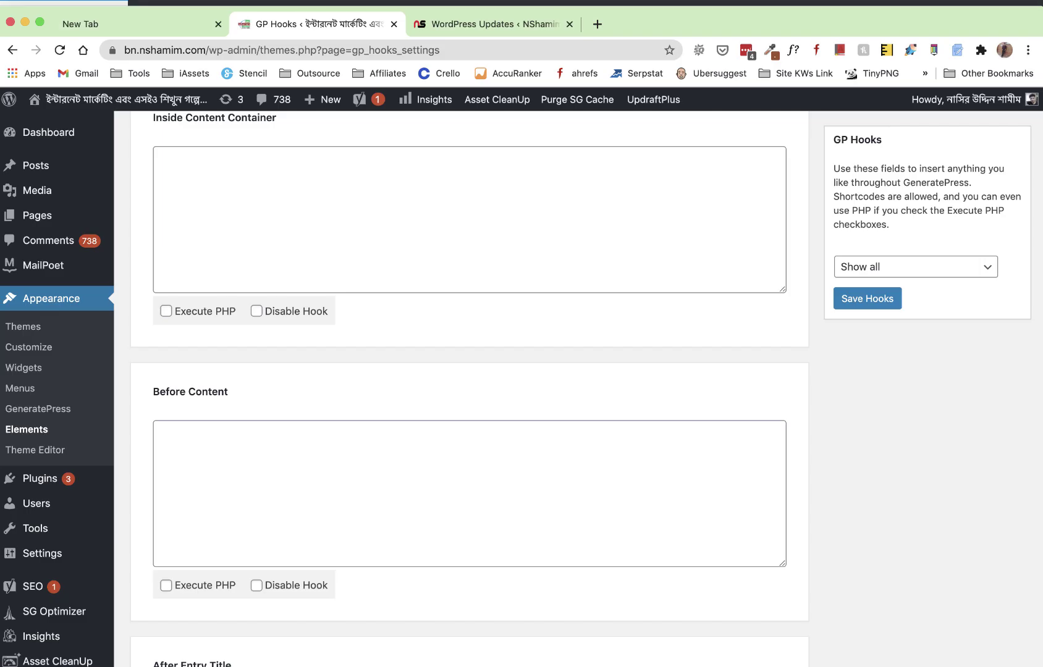
Step: Paste "As an Amazon Associate I earn from qualifying purchases." into the Before Content hook in GP Hooks and save the hooks
scroll(185, 433, "up", 1)
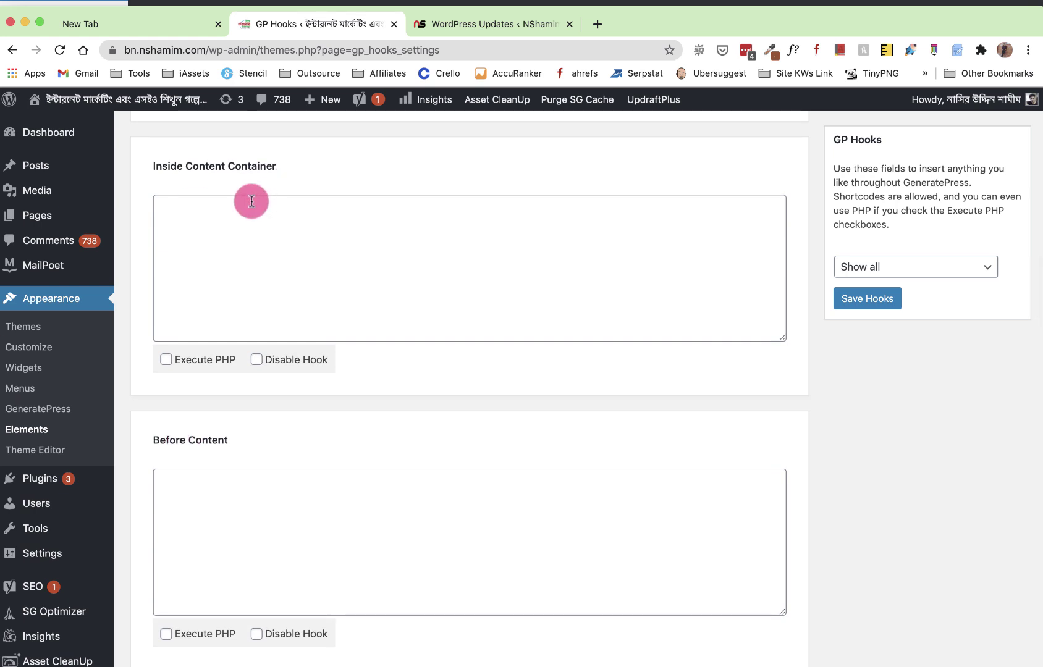
left_click(186, 519)
right_click(199, 504)
left_click(227, 600)
scroll(218, 562, "down", 3)
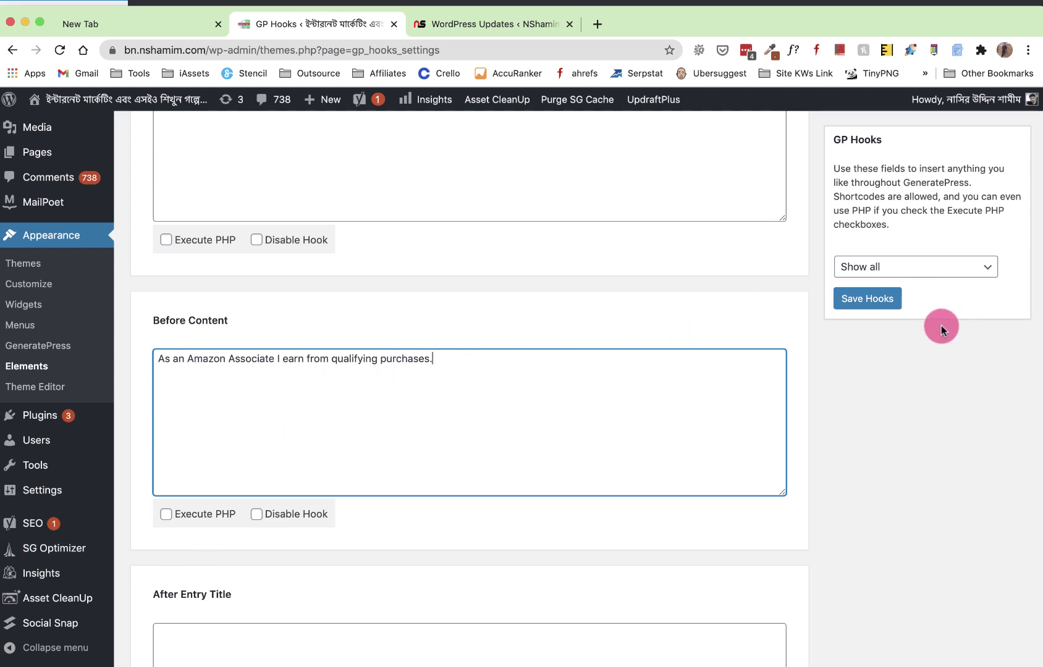
left_click(869, 303)
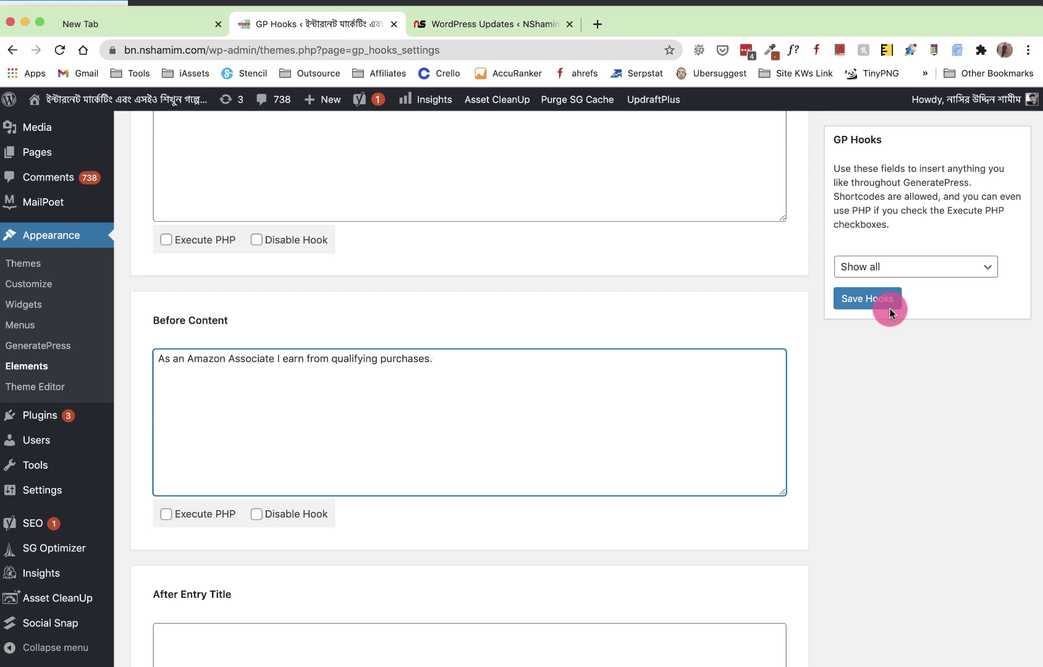
left_click(505, 373)
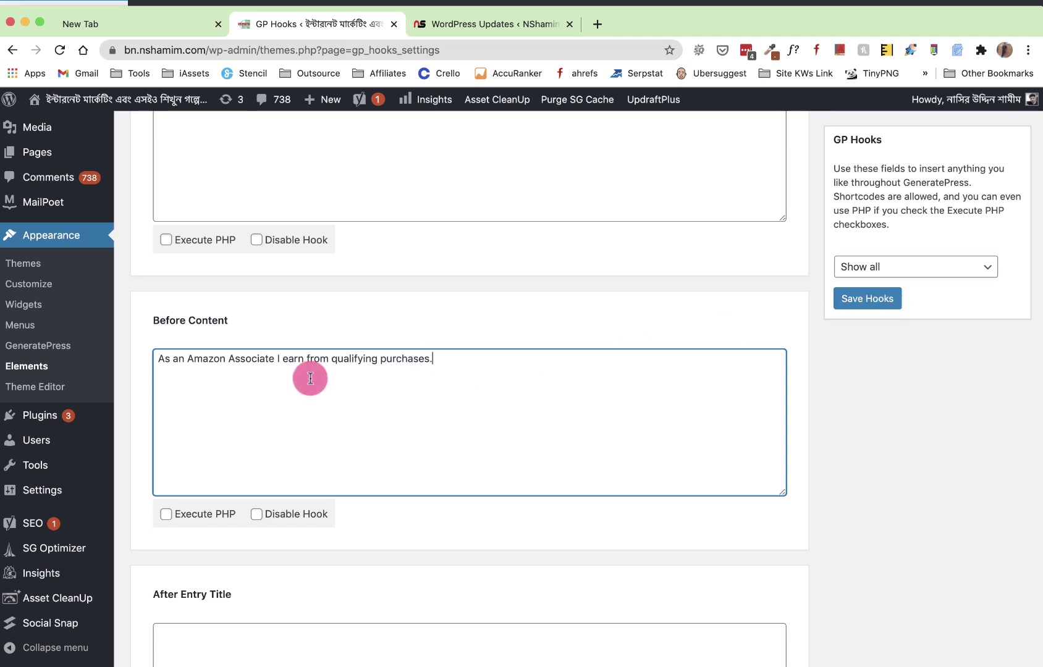
left_click(869, 303)
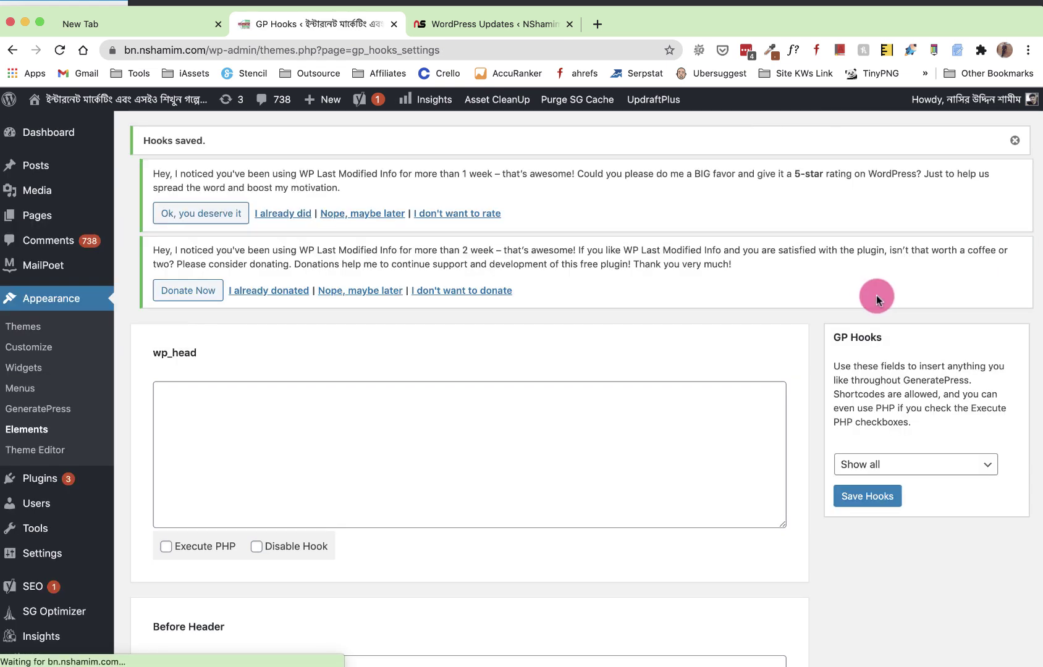
Step: Review the hook fields after saving and highlight the disclosure sentence in the Before Content hook
scroll(679, 346, "down", 3)
scroll(600, 367, "down", 12)
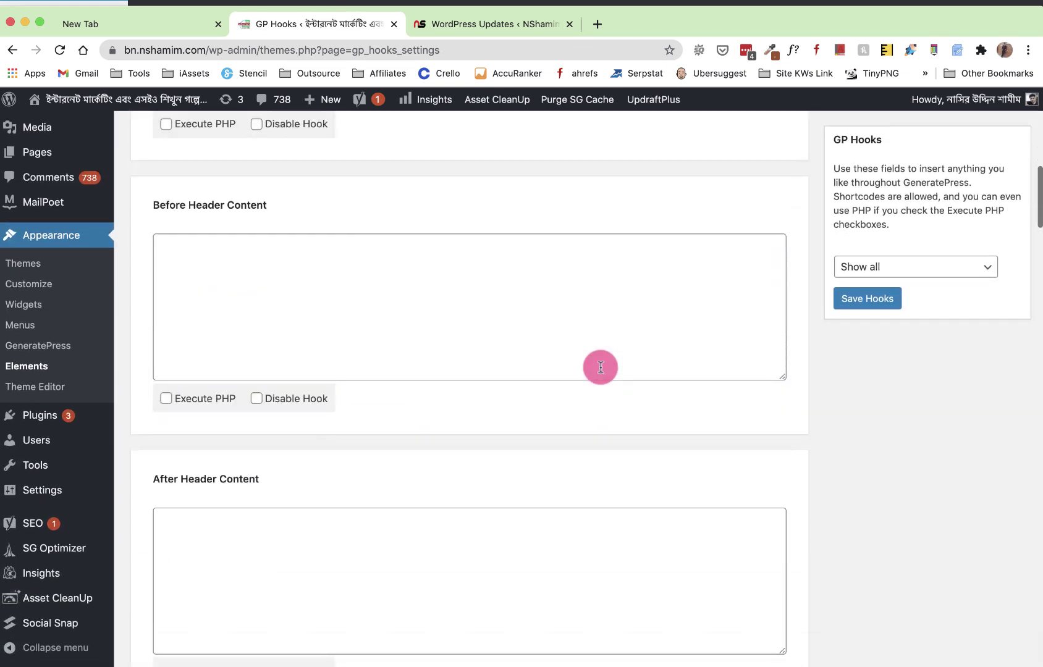
scroll(600, 367, "up", 15)
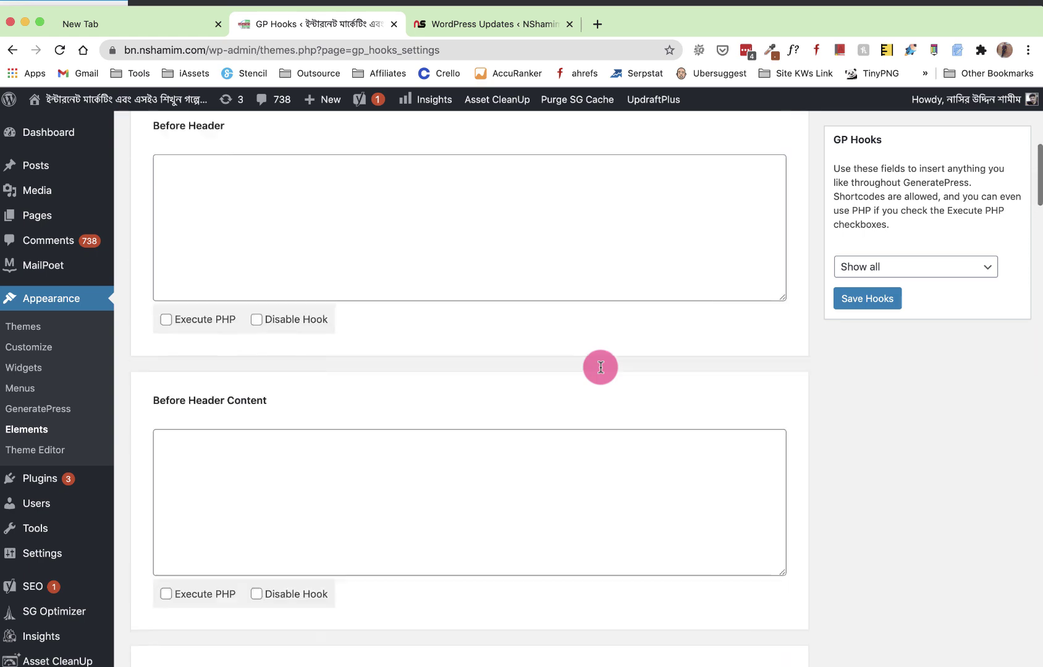
scroll(296, 358, "down", 17)
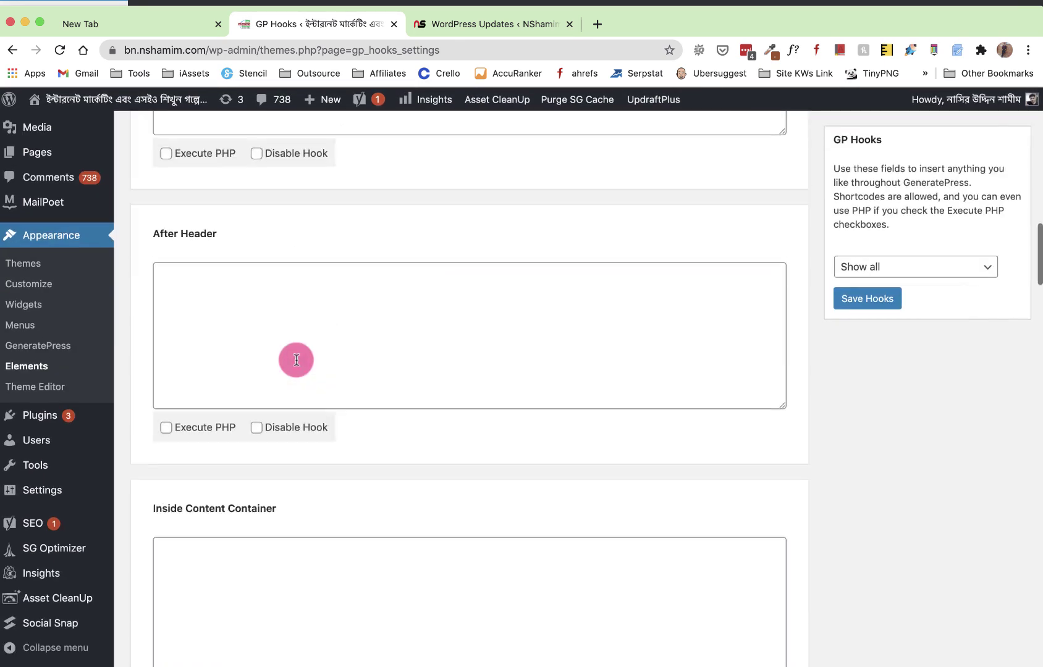
scroll(296, 362, "down", 11)
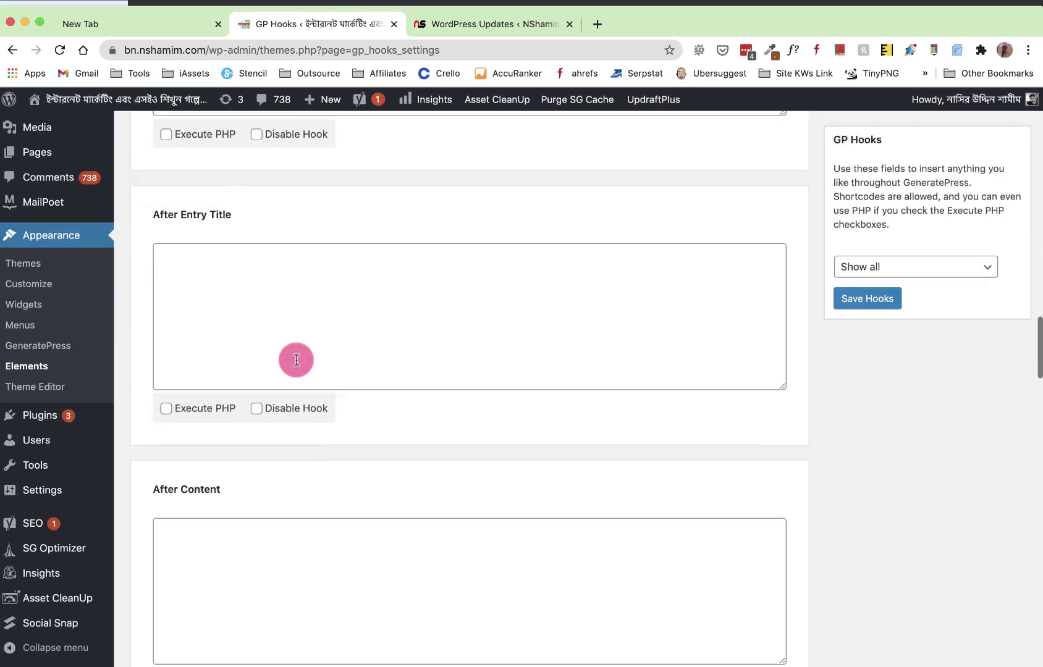
scroll(296, 360, "up", 10)
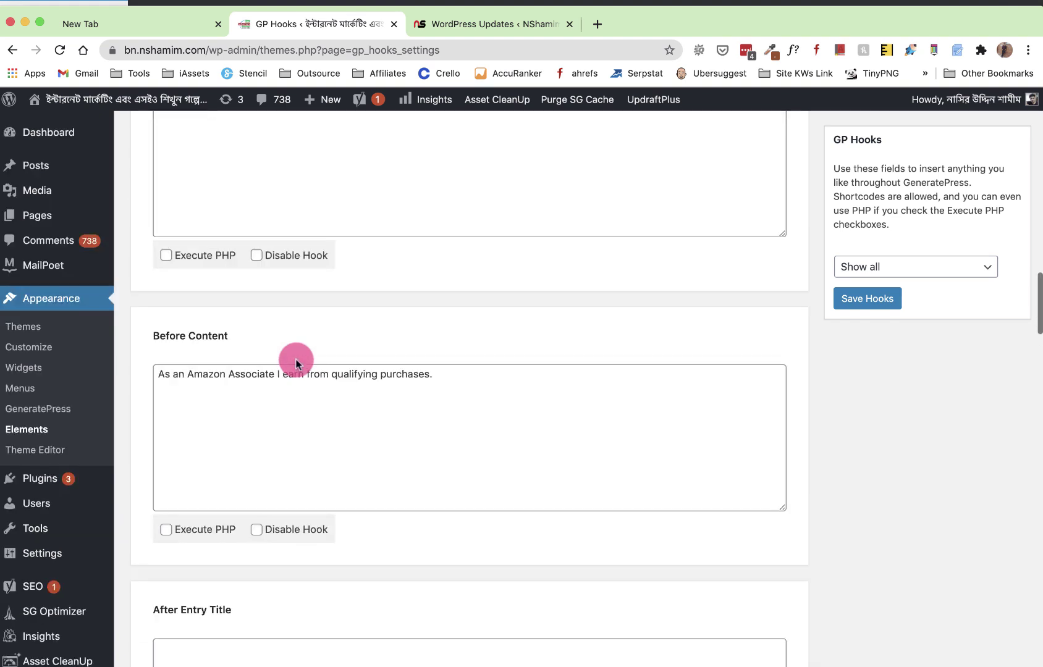
left_click_drag(442, 374, 108, 373)
Step: Open the live site's home page in a new browser tab and view it
mouse_move(65, 99)
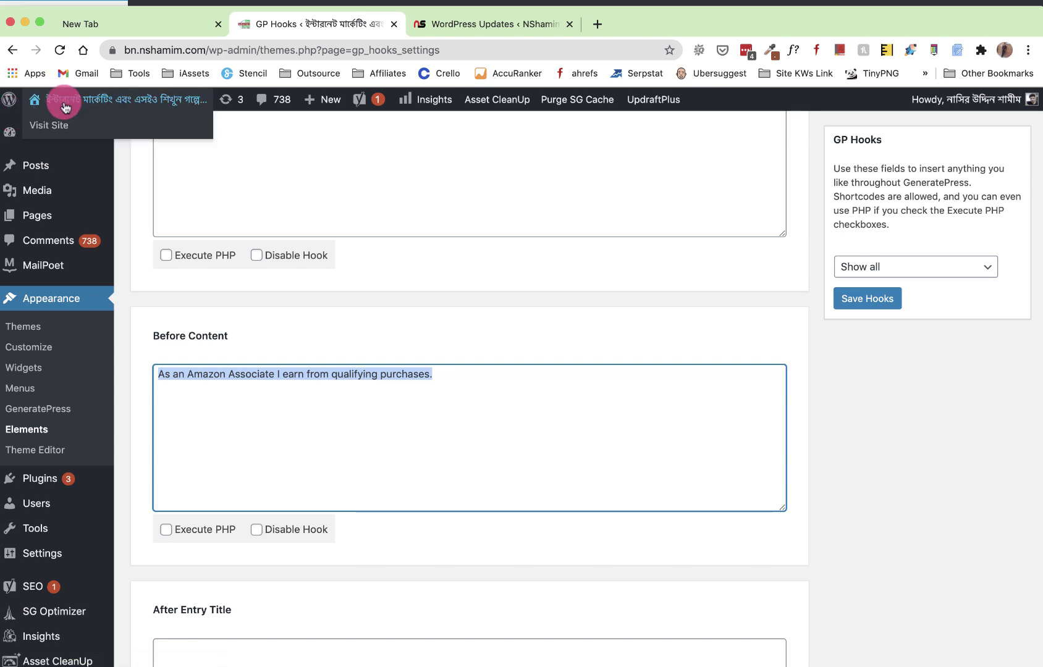
left_click(60, 125)
right_click(60, 125)
left_click(76, 129)
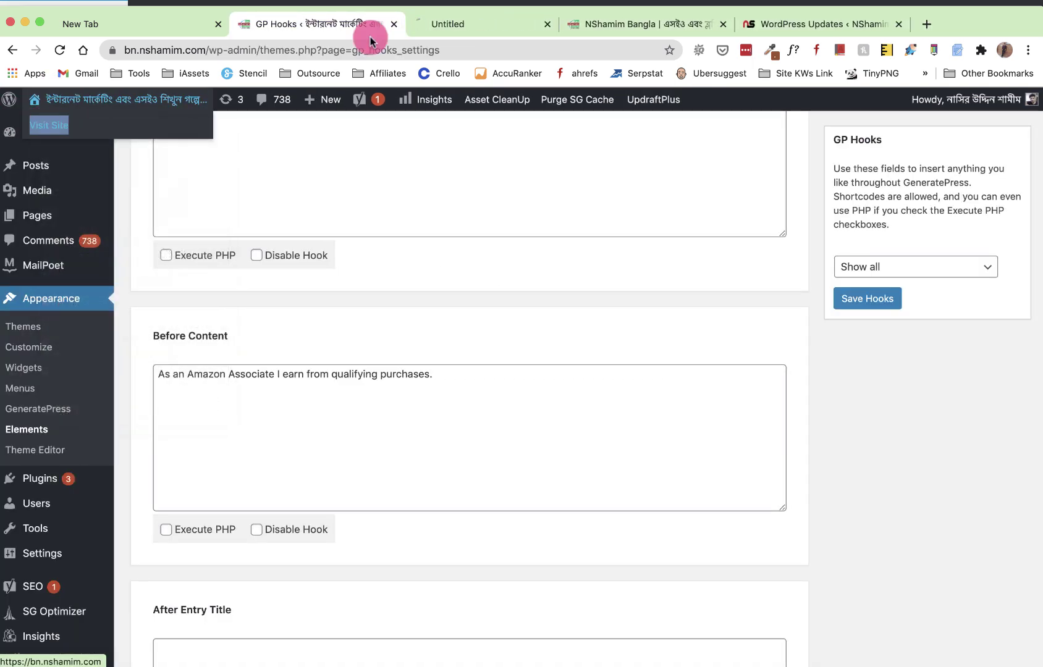
left_click(456, 23)
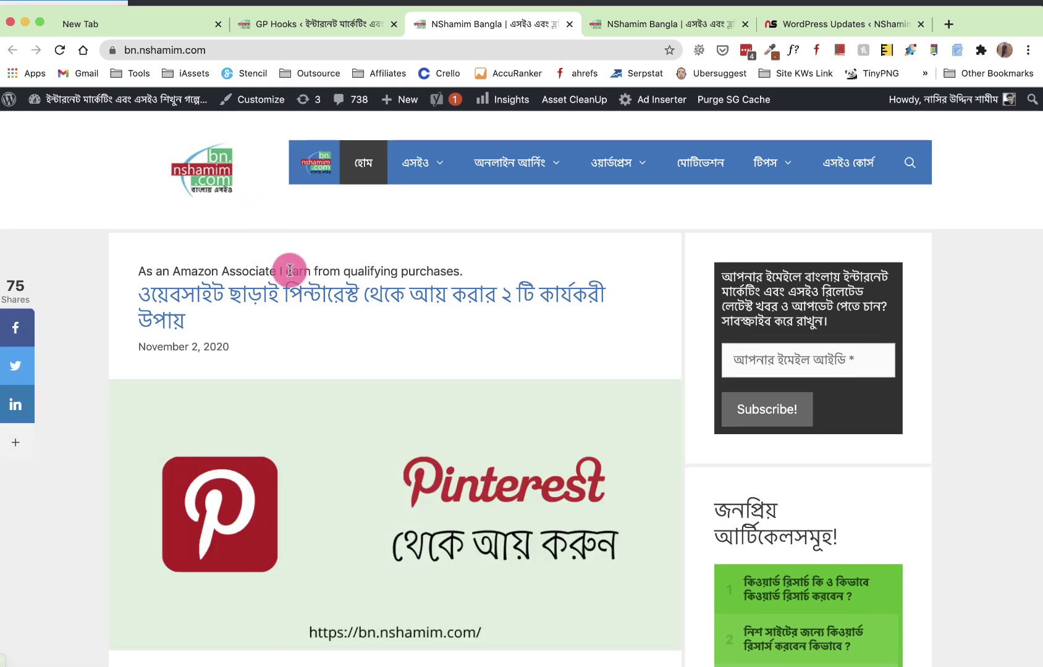
Step: Open the Pinterest earning article from the home page and examine the disclosure line above its title and the content below
left_click(364, 298)
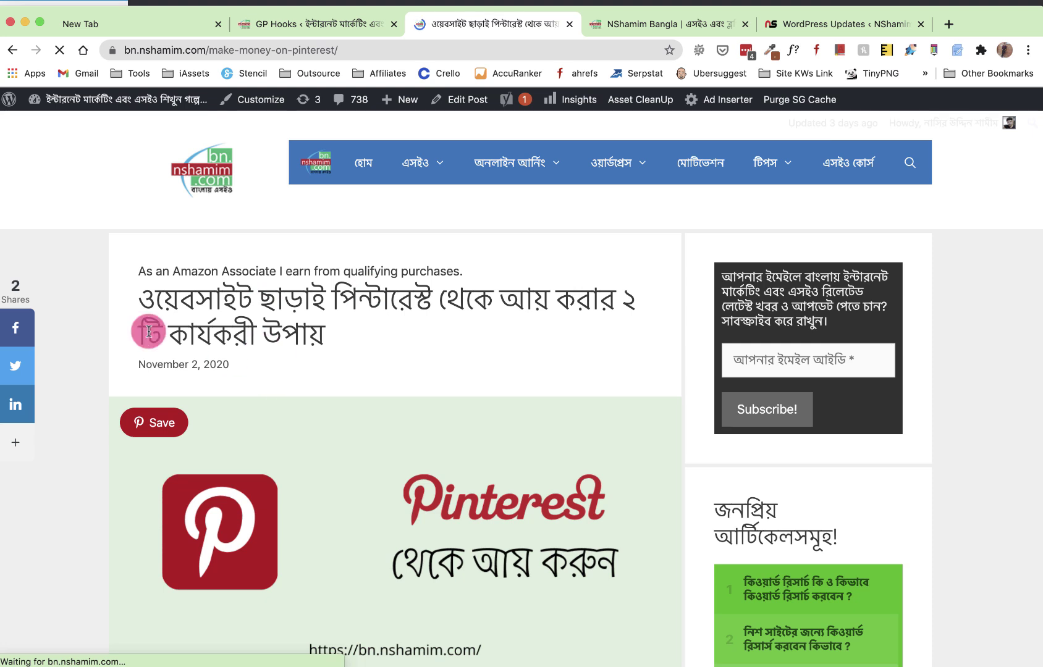
left_click_drag(482, 272, 106, 274)
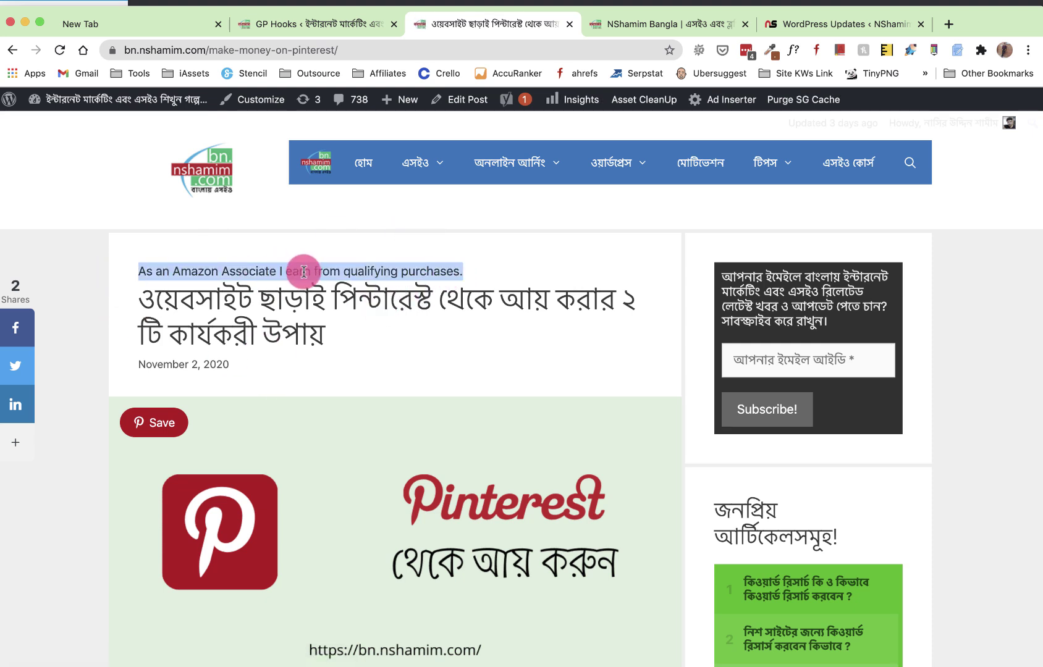
scroll(303, 272, "down", 5)
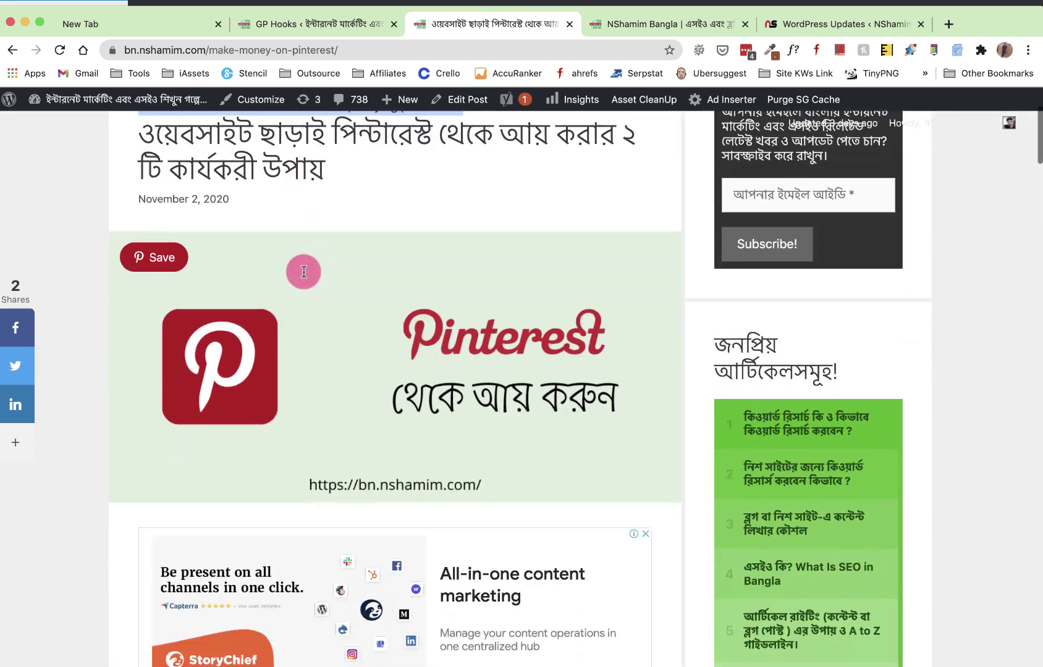
scroll(300, 272, "up", 5)
scroll(304, 272, "down", 3)
scroll(320, 373, "down", 5)
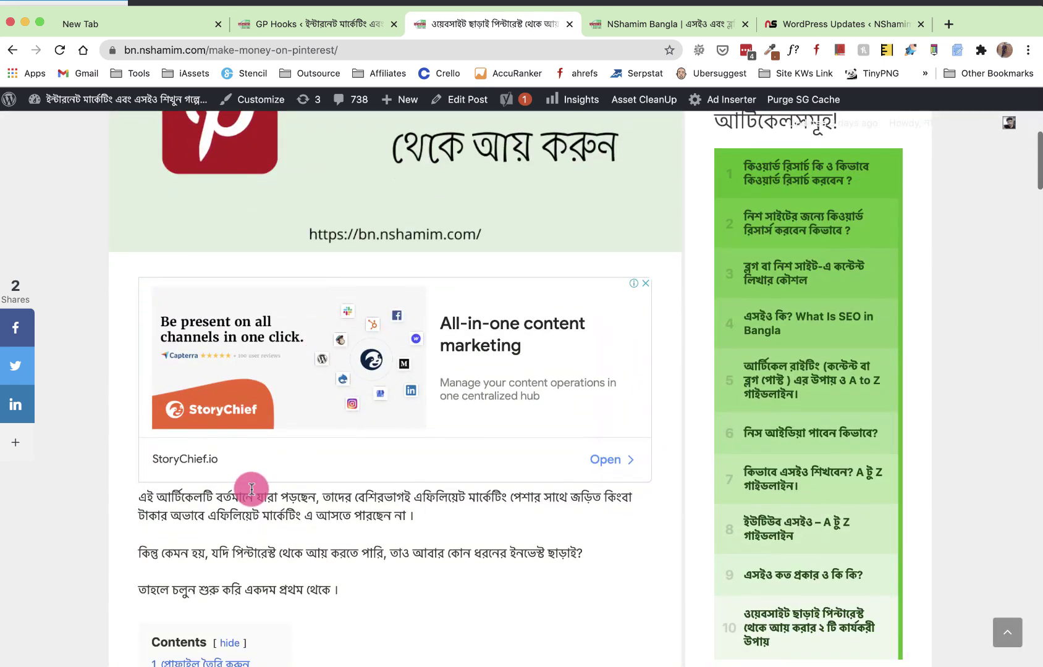
Step: Move the disclosure sentence from the Before Content hook to the After Entry Title hook in GP Hooks and save the hooks
left_click(275, 24)
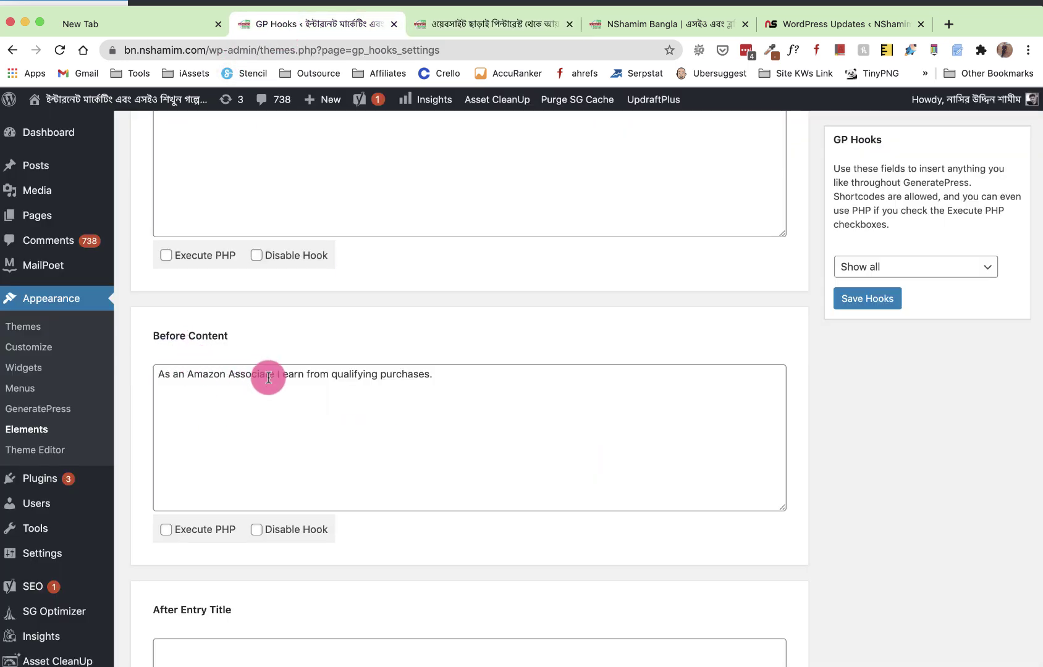
scroll(203, 574, "down", 4)
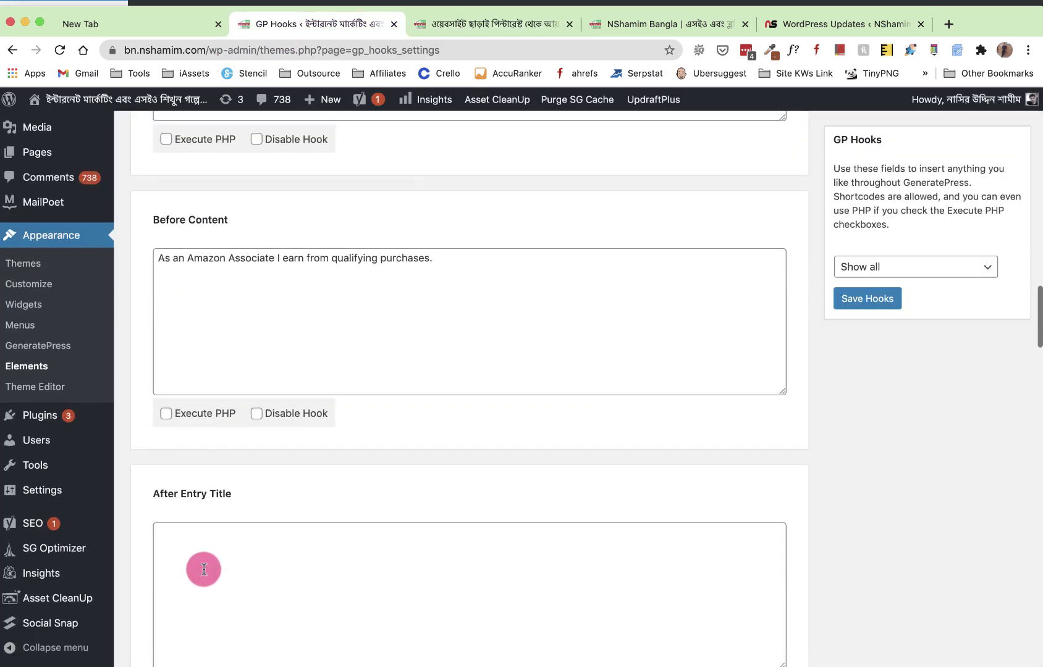
triple_click(284, 256)
right_click(283, 257)
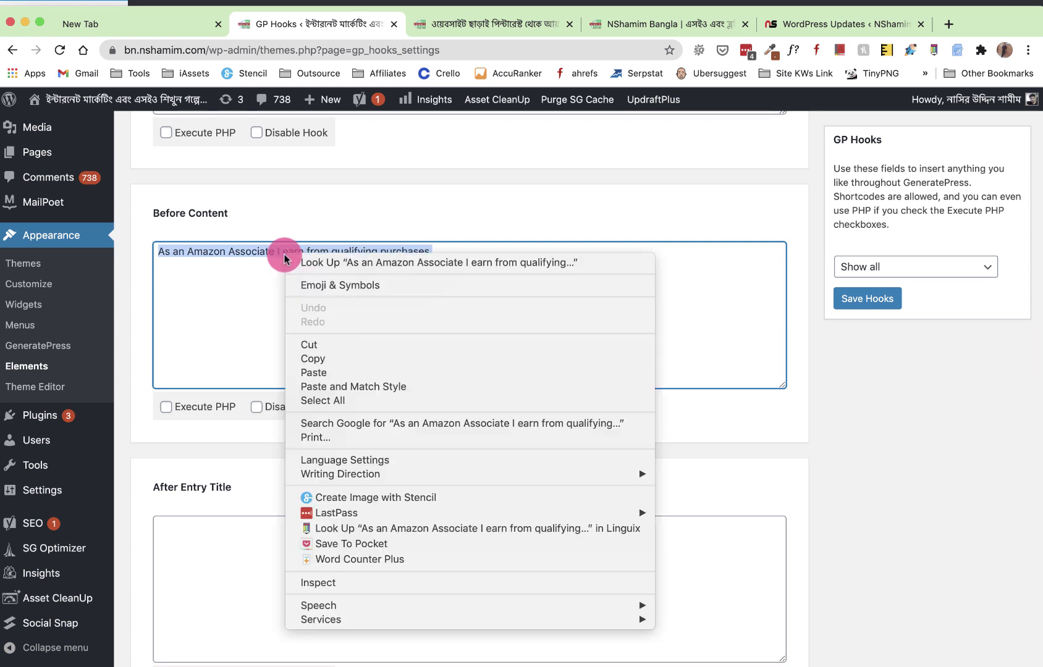
left_click(301, 344)
left_click(186, 546)
right_click(189, 551)
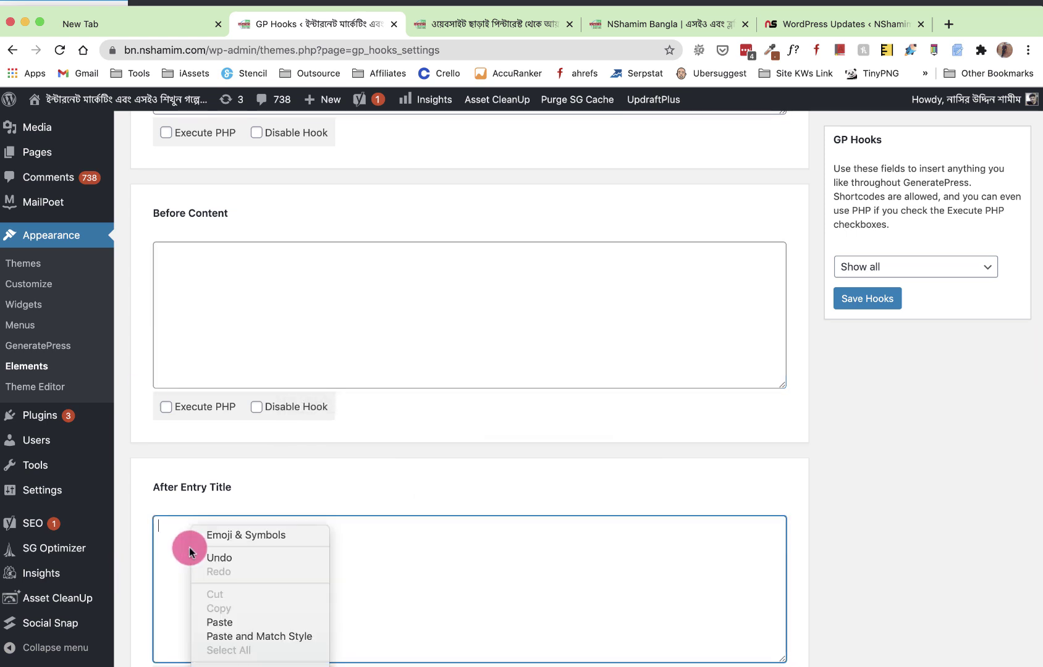
left_click(238, 623)
left_click(885, 306)
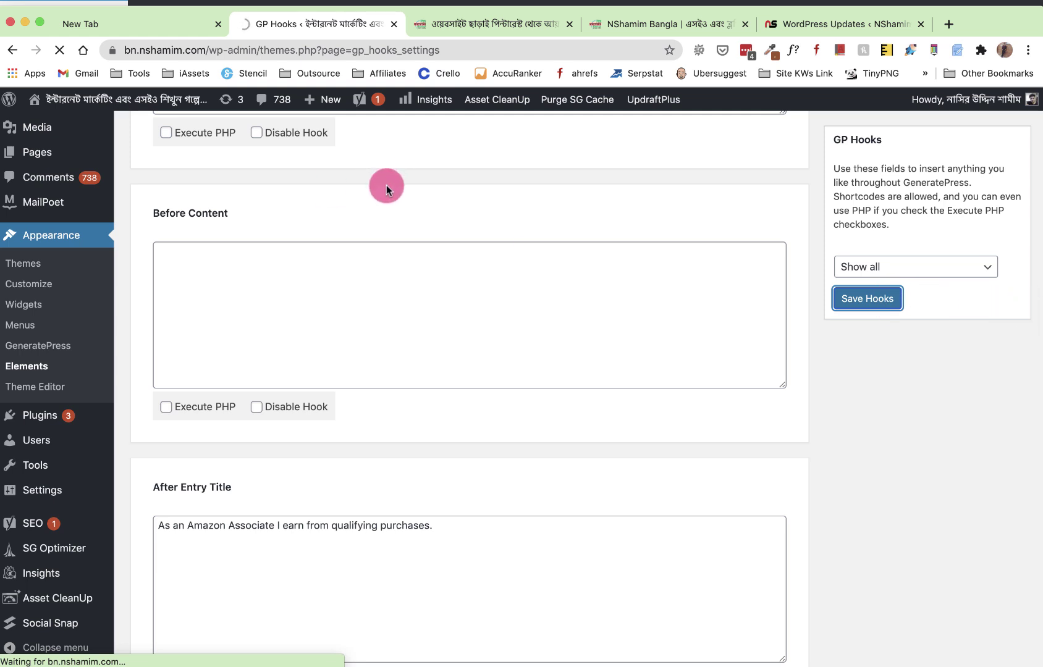
Step: Reload the Pinterest earning article on the live site and examine the disclosure line's placement around the title
left_click(507, 20)
left_click(57, 50)
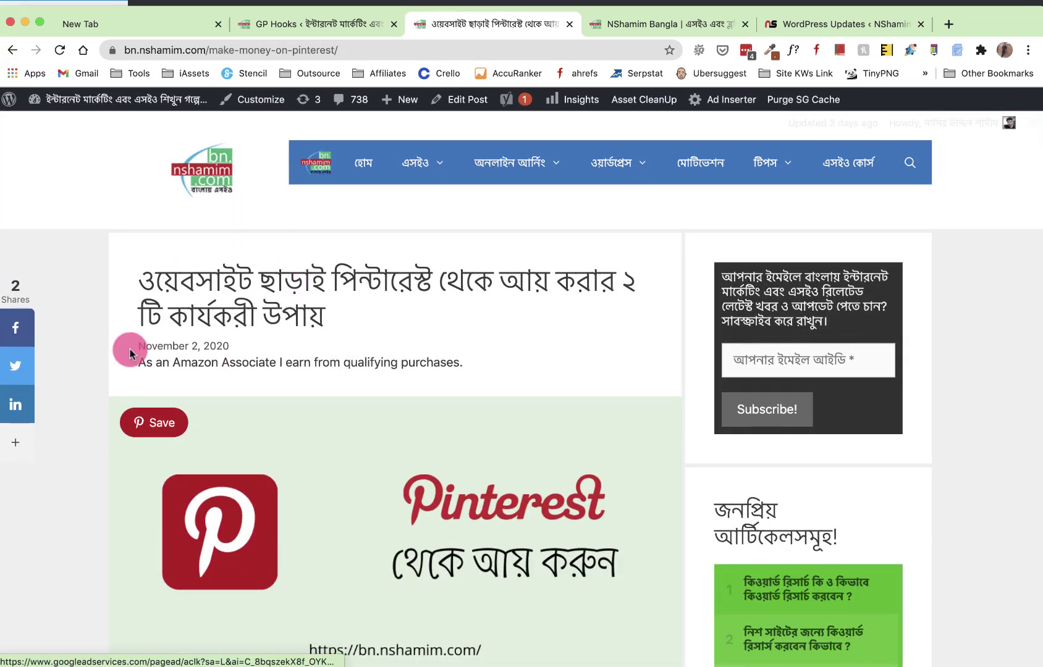
left_click_drag(482, 358, 133, 362)
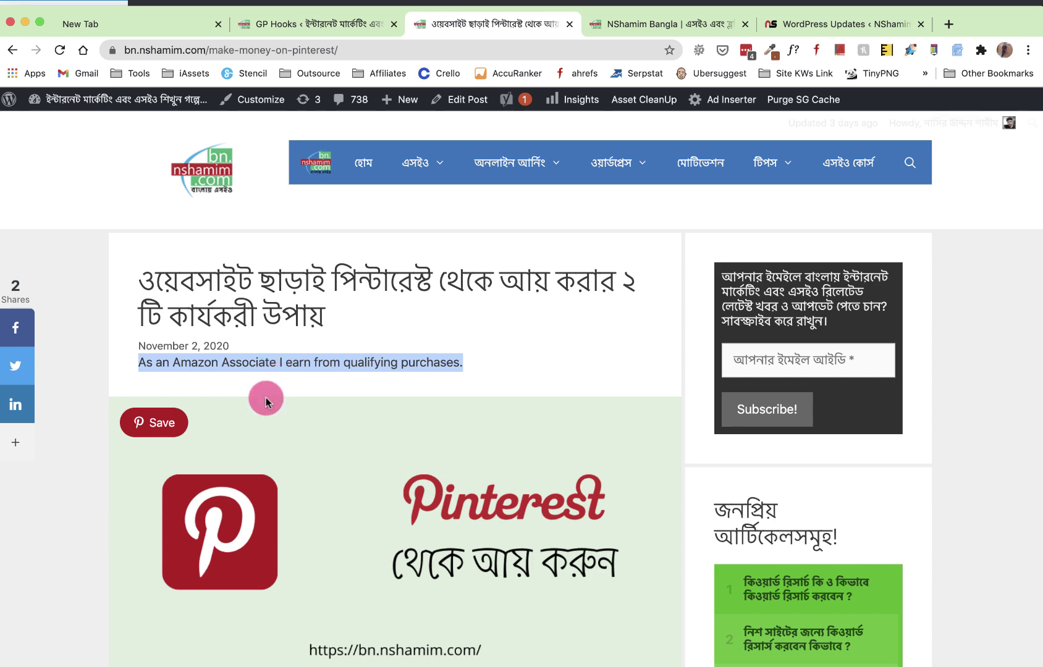
scroll(266, 311, "down", 1)
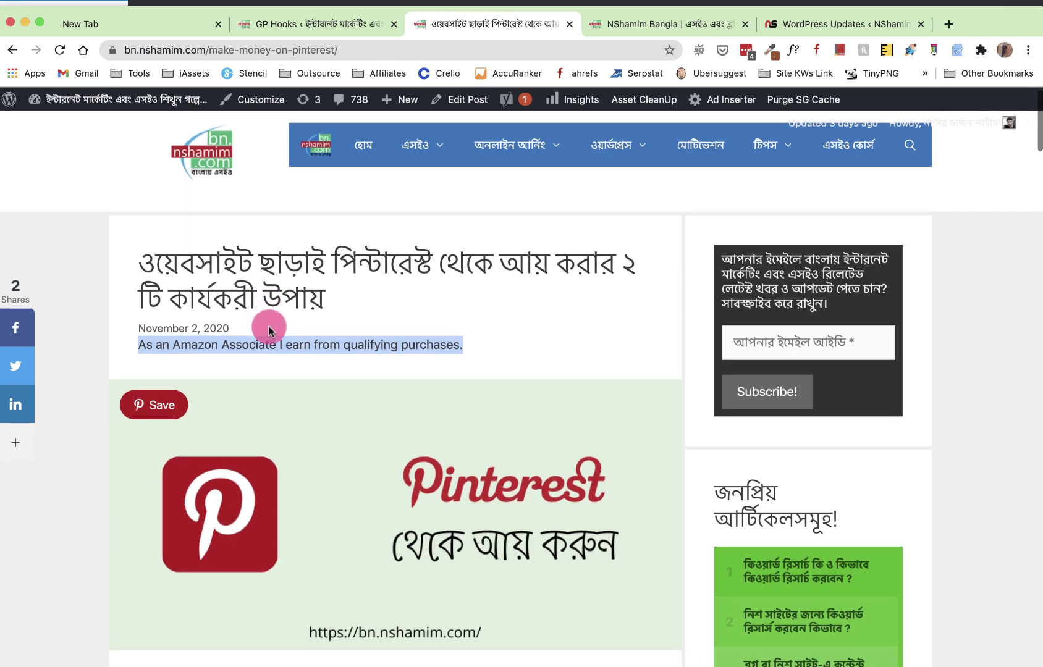
scroll(269, 331, "down", 3)
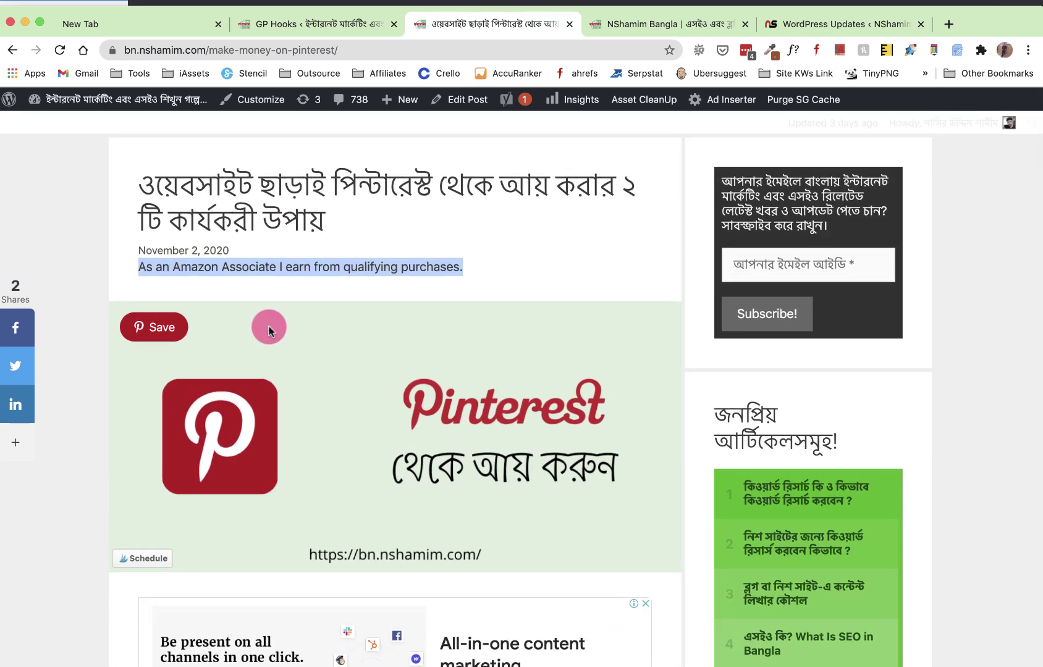
left_click(419, 269)
left_click_drag(486, 276, 103, 275)
scroll(206, 278, "down", 1)
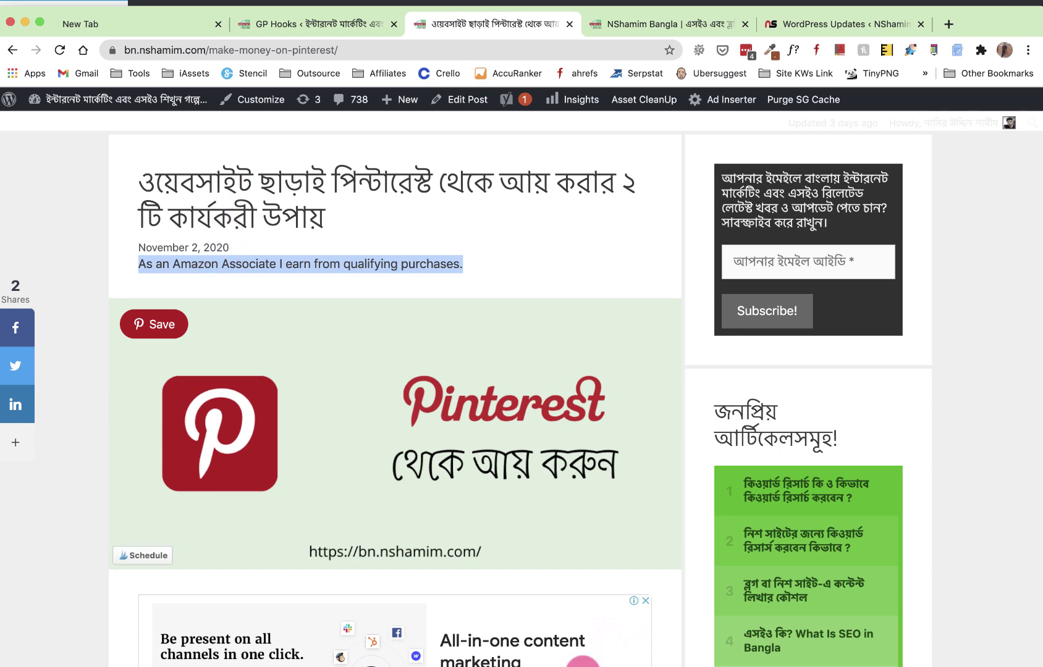
scroll(595, 632, "up", 1)
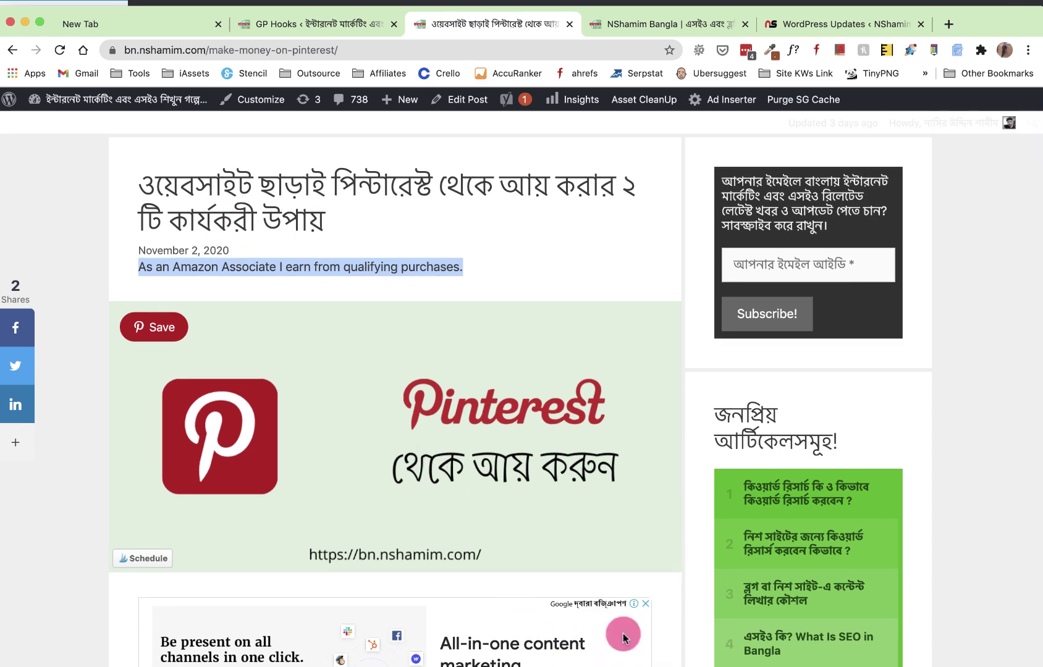
Step: Switch to the text editor and separate the div tags from the disclosure line with blank lines in the HTML snippet
key("super+Tab")
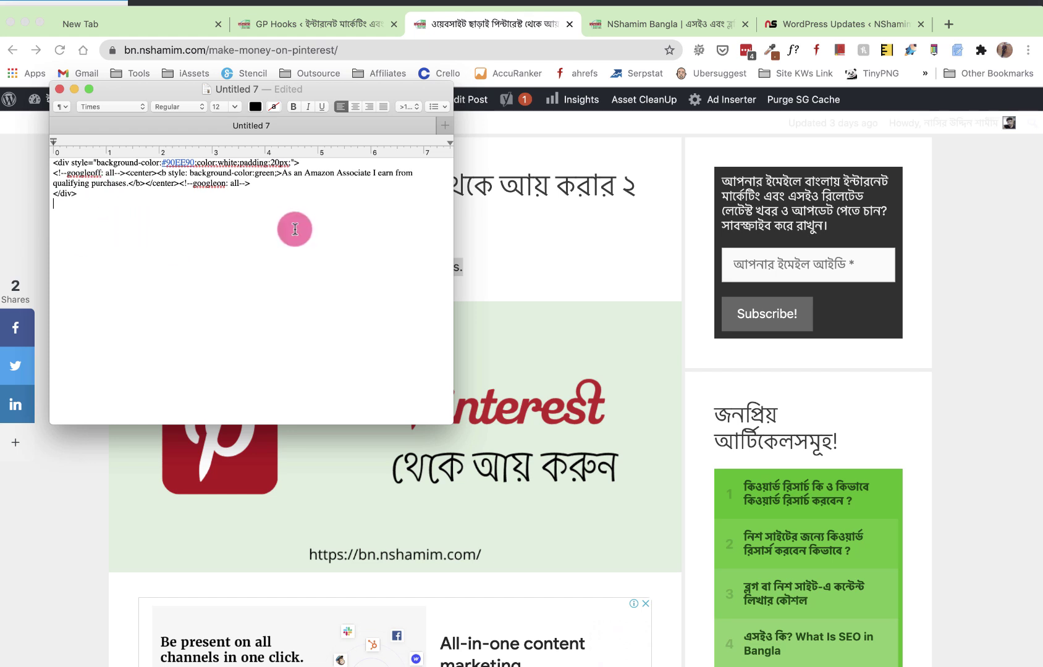
key("Return")
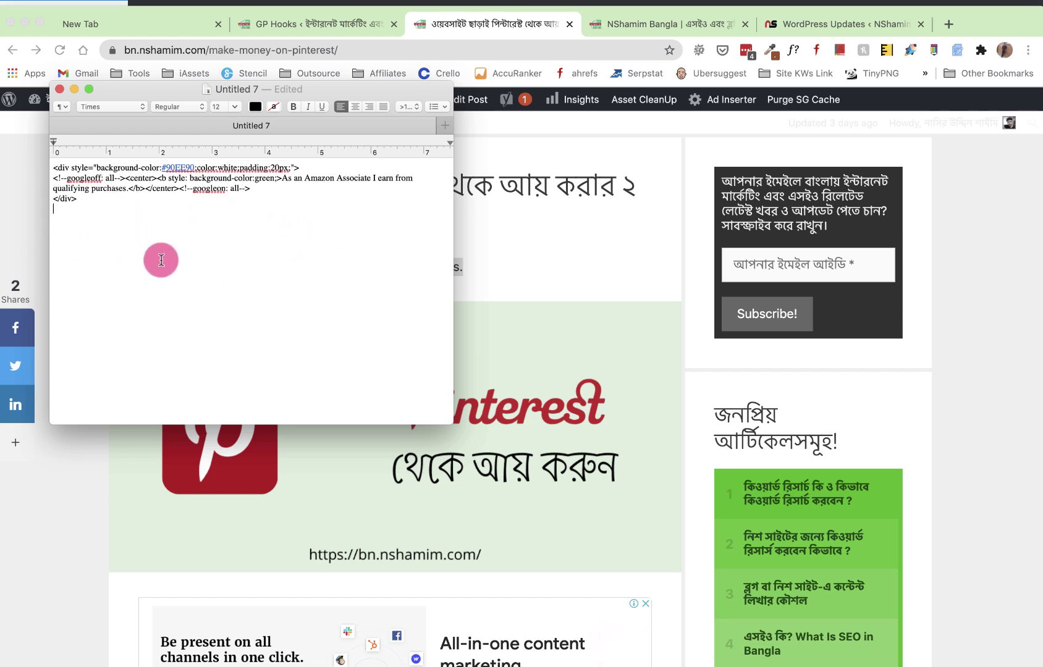
left_click(160, 260)
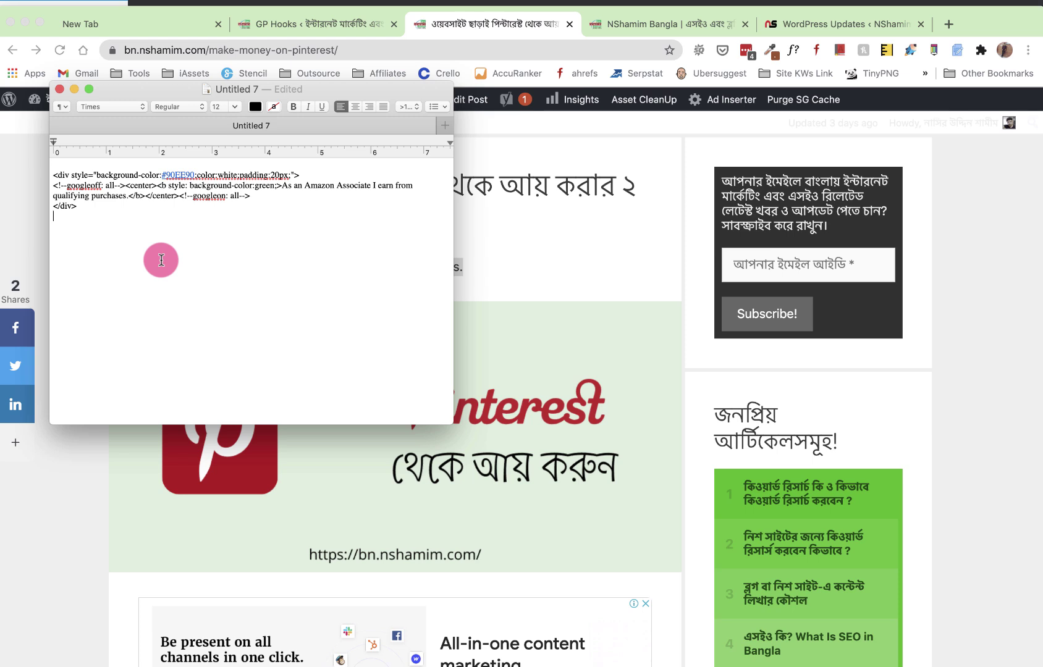
scroll(161, 260, "down", 1)
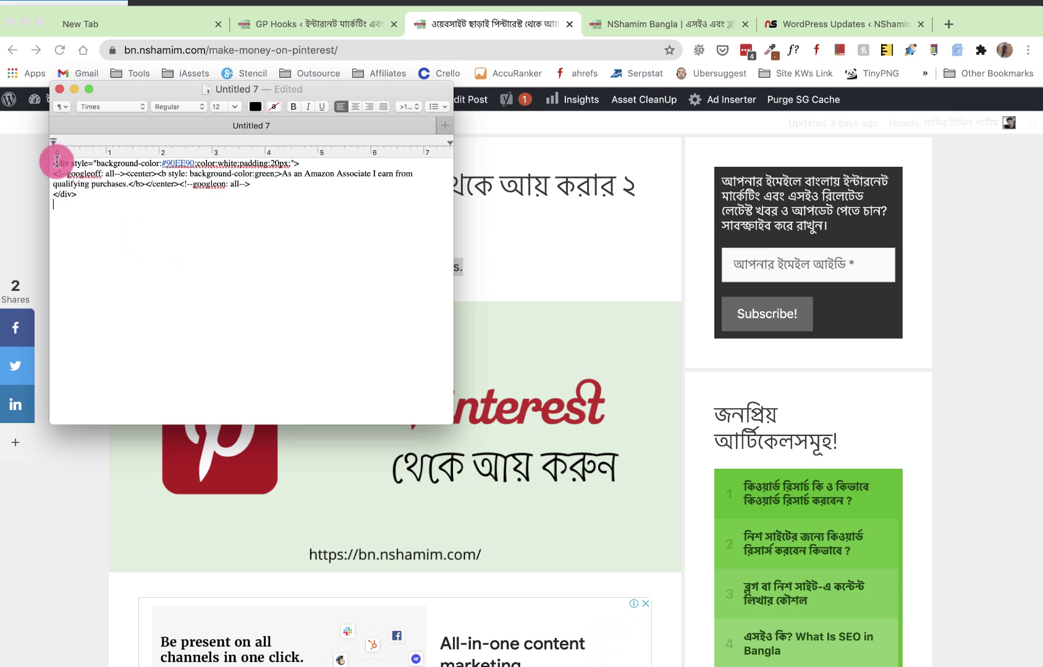
scroll(55, 163, "up", 1)
left_click(309, 170)
key("Return")
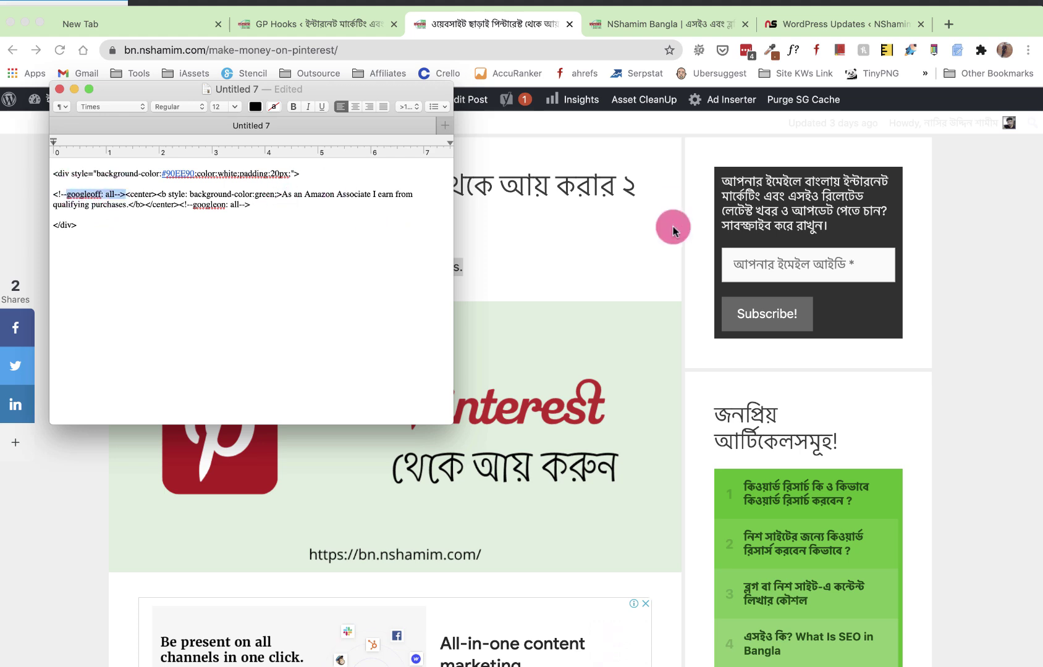
Step: Return to the Pinterest article in the browser and compare the disclosure line with the article content below it
left_click(664, 210)
left_click(411, 279)
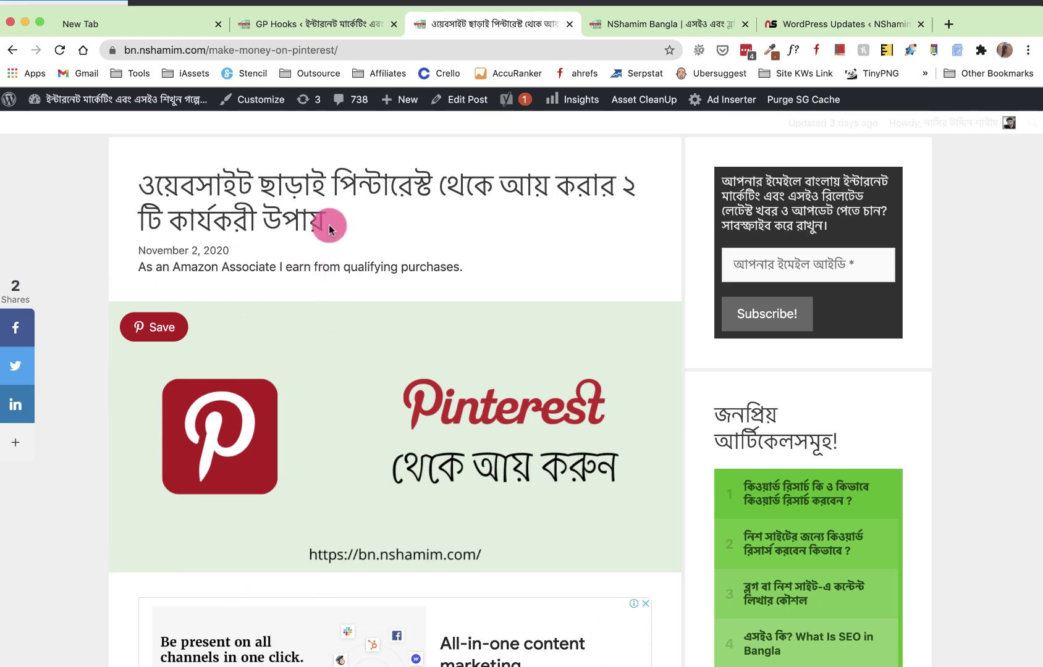
scroll(306, 306, "down", 7)
left_click_drag(355, 481, 179, 423)
scroll(202, 359, "up", 7)
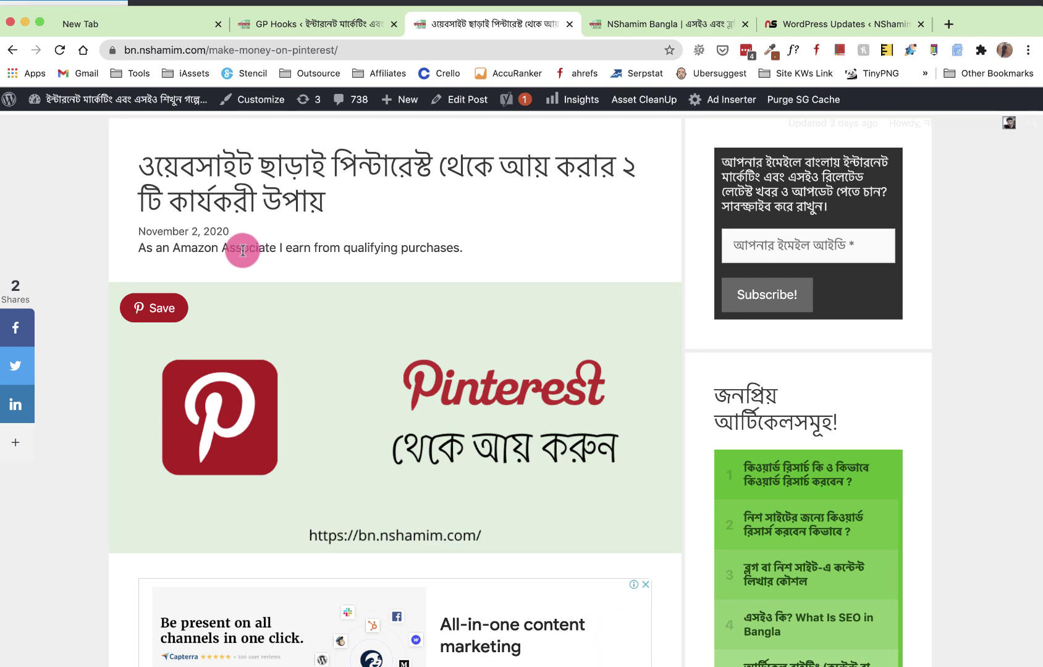
left_click_drag(184, 248, 424, 266)
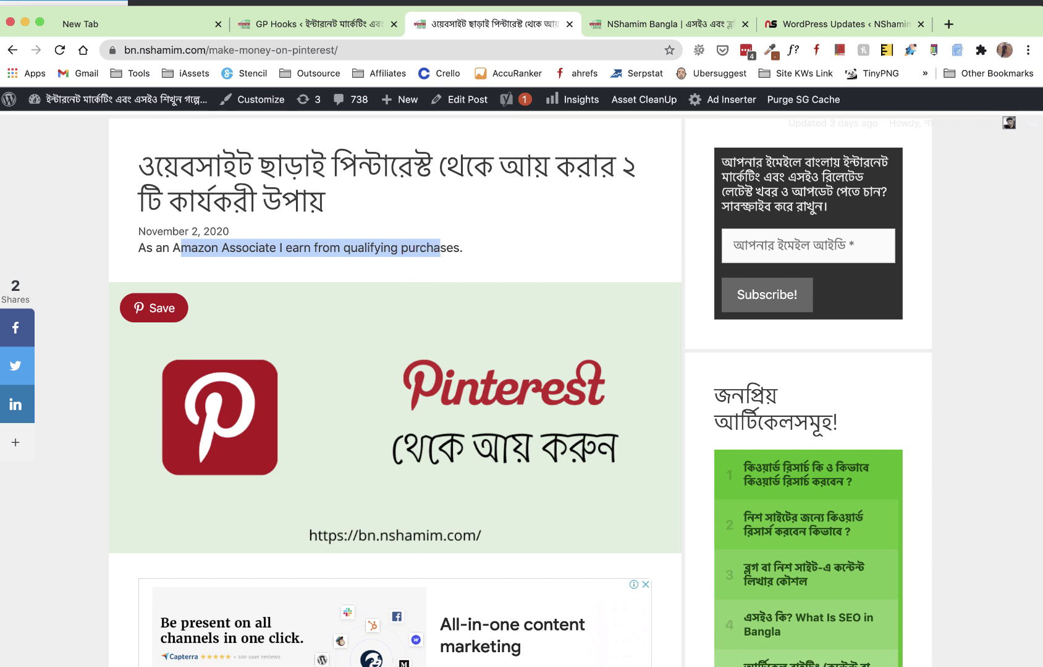
left_click_drag(475, 250, 110, 247)
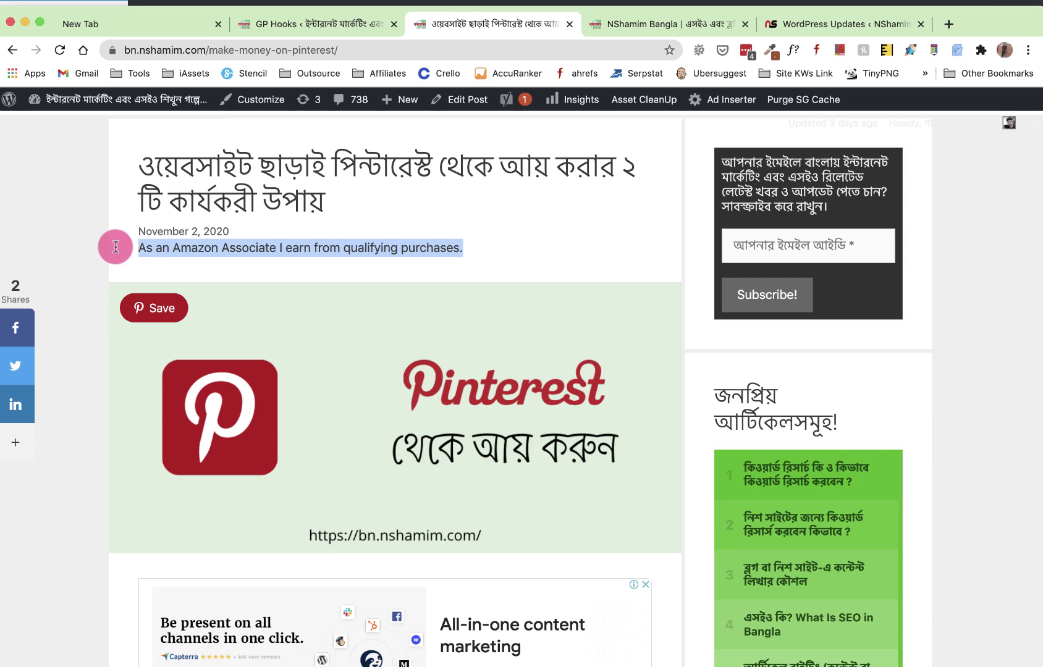
Step: Open the GP Hooks page, then review the googleoff and googleon comments of the HTML disclosure snippet in the text editor
left_click(311, 28)
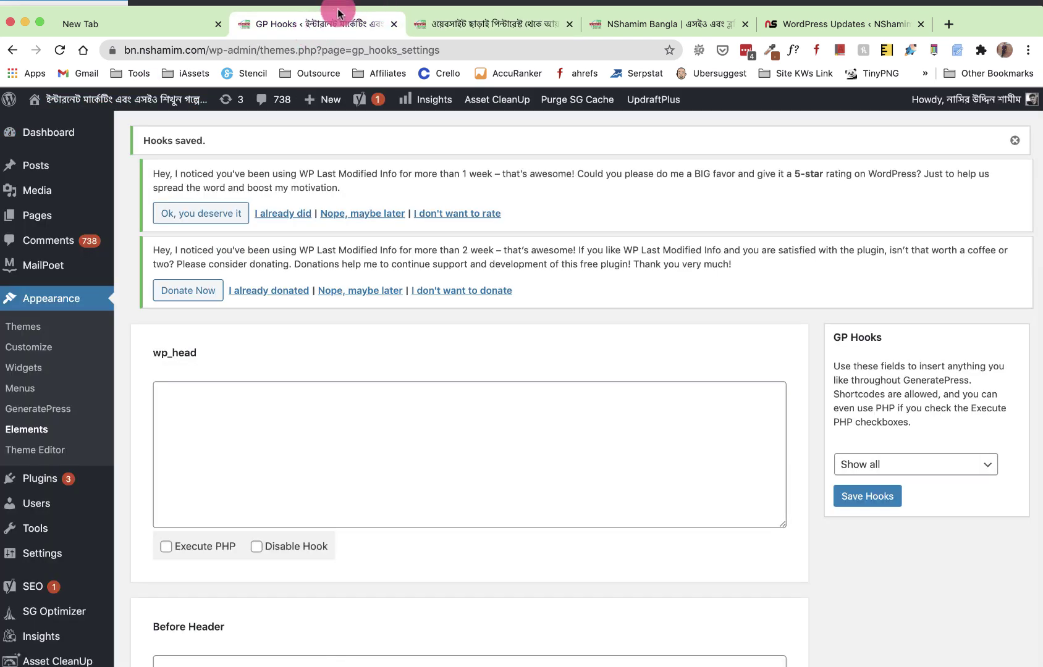
left_click(3, 603)
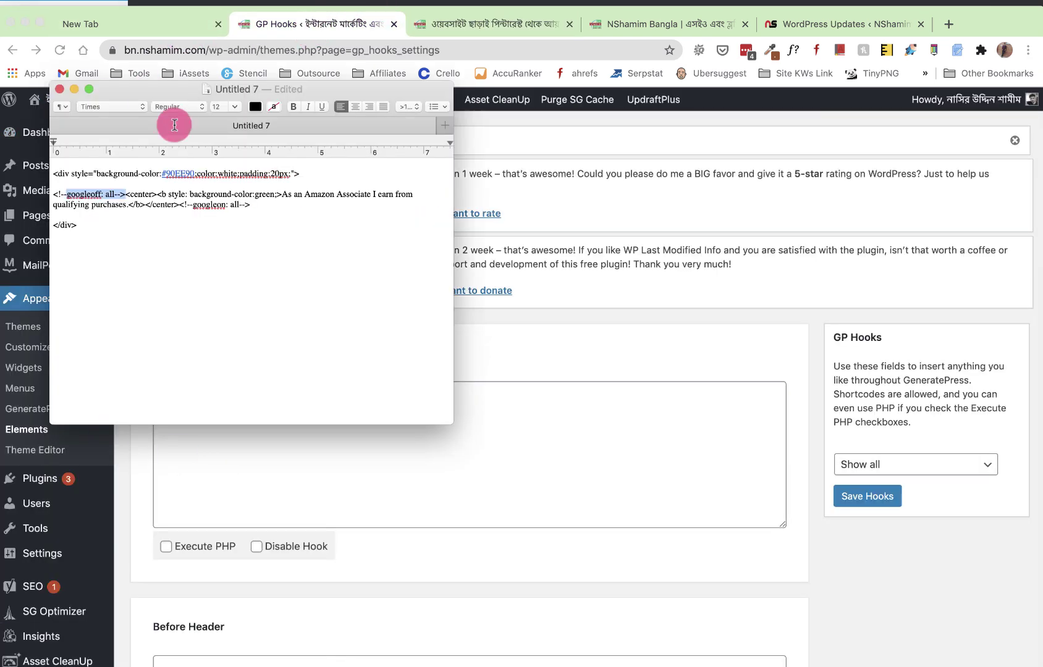
left_click(100, 226)
left_click_drag(54, 197, 98, 195)
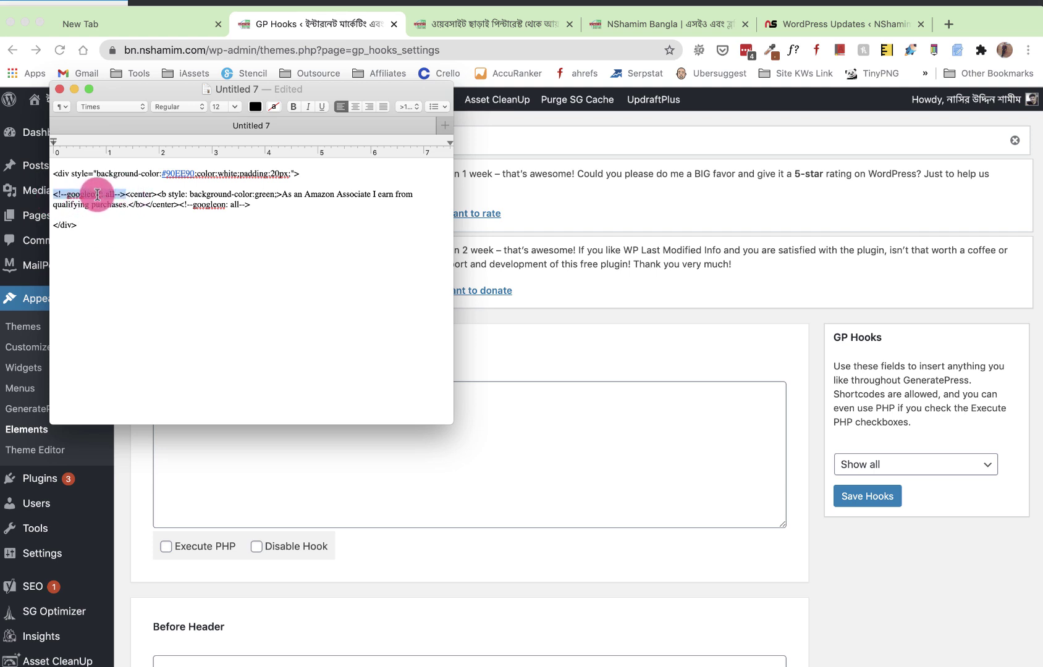
triple_click(205, 210)
left_click(256, 213)
triple_click(223, 225)
left_click(191, 303)
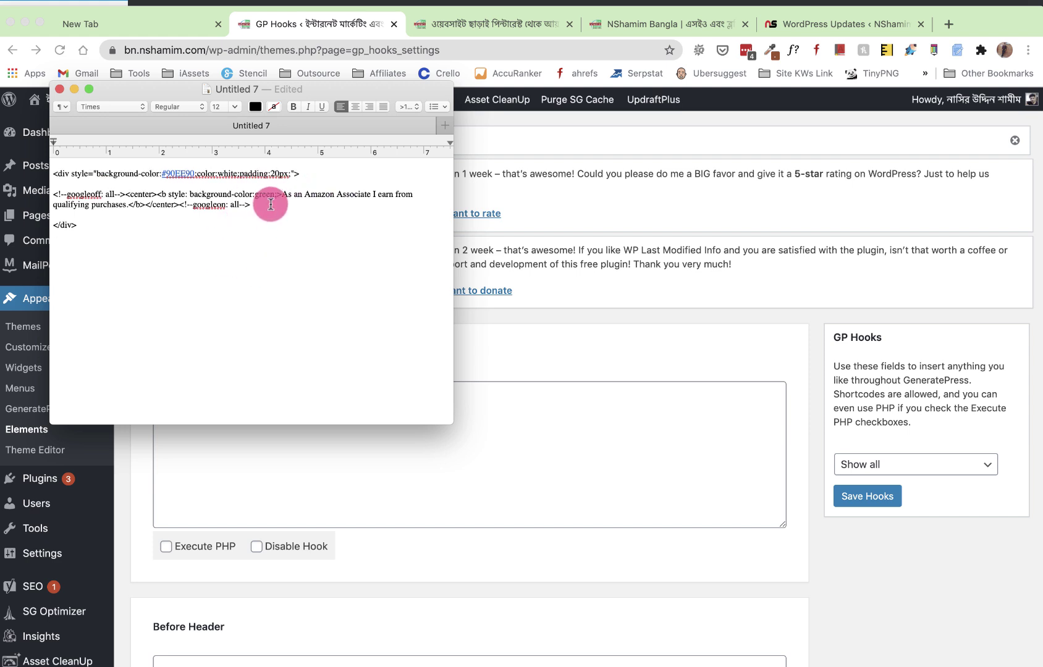
Step: Remove the background-color style from the opening b tag in the disclosure snippet, leaving a plain <b>
type(";")
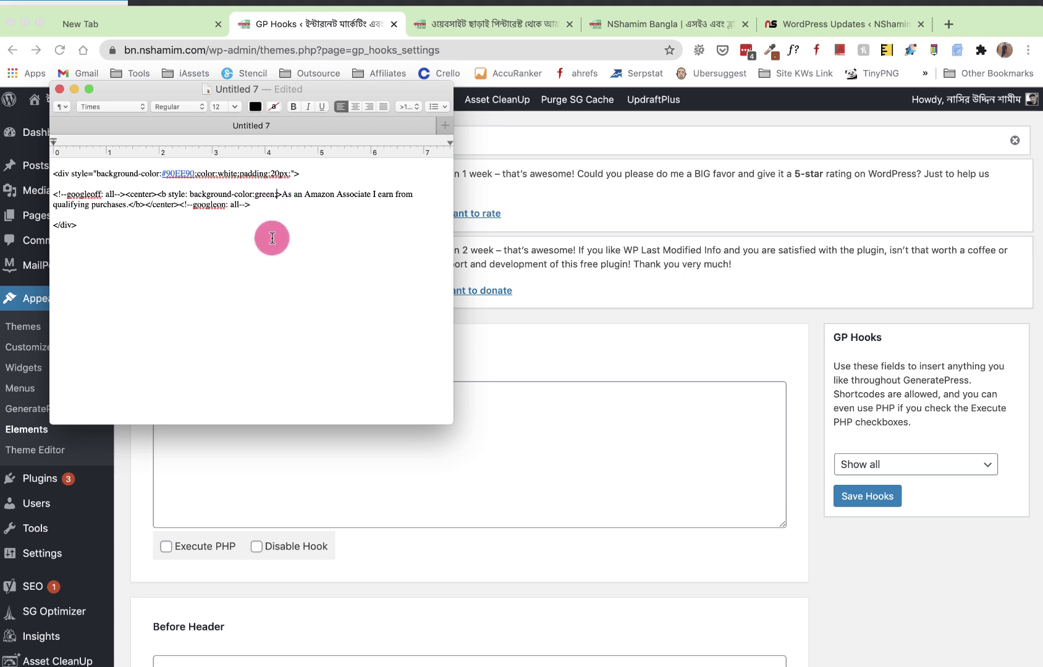
key("BackSpace")
key("BackSpace")
key("BackSpace")
key("BackSpace")
key("BackSpace")
key("BackSpace")
key("BackSpace")
key("BackSpace")
key("BackSpace")
key("BackSpace")
key("BackSpace")
key("BackSpace")
key("BackSpace")
key("BackSpace")
key("BackSpace")
key("BackSpace")
key("BackSpace")
key("BackSpace")
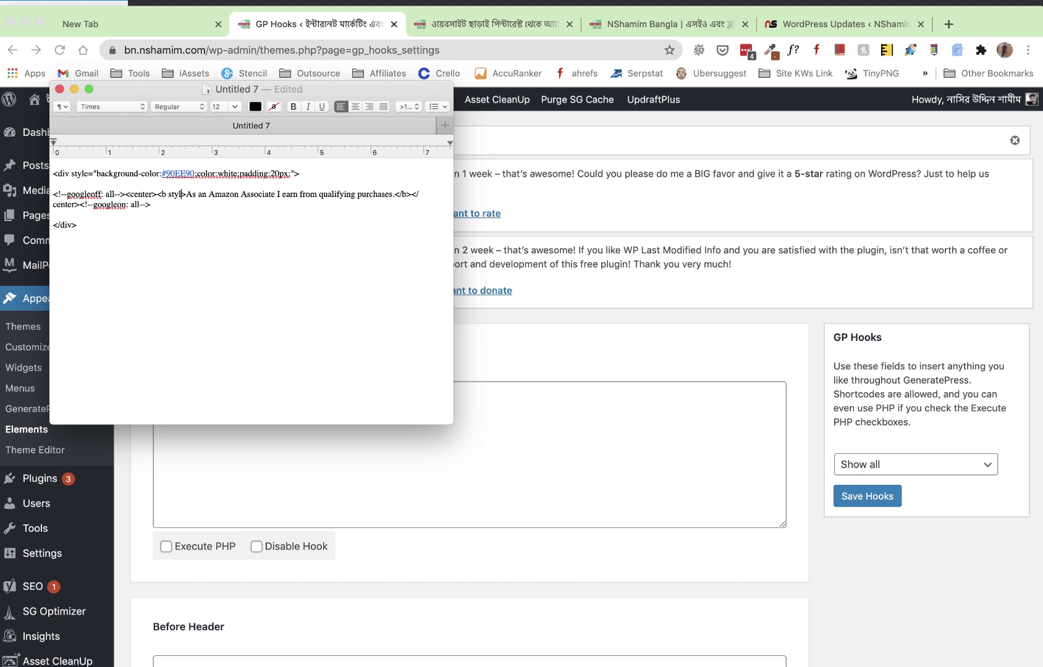
key("BackSpace")
key("BackSpace")
key("BackSpace")
key("BackSpace")
key("BackSpace")
key("BackSpace")
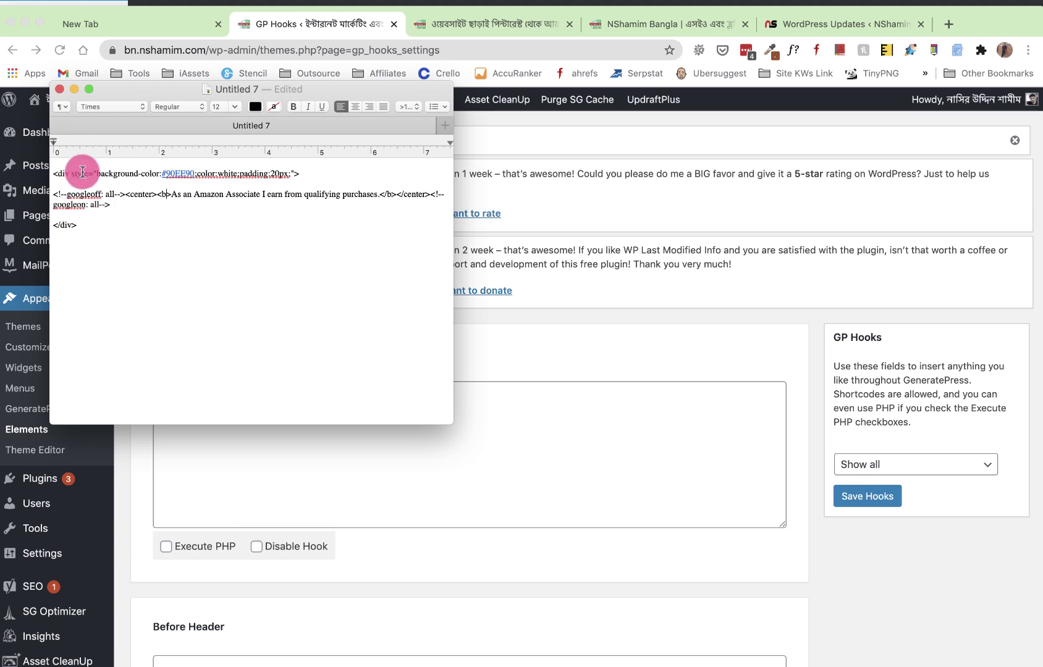
left_click_drag(100, 226, 51, 167)
left_click(112, 196)
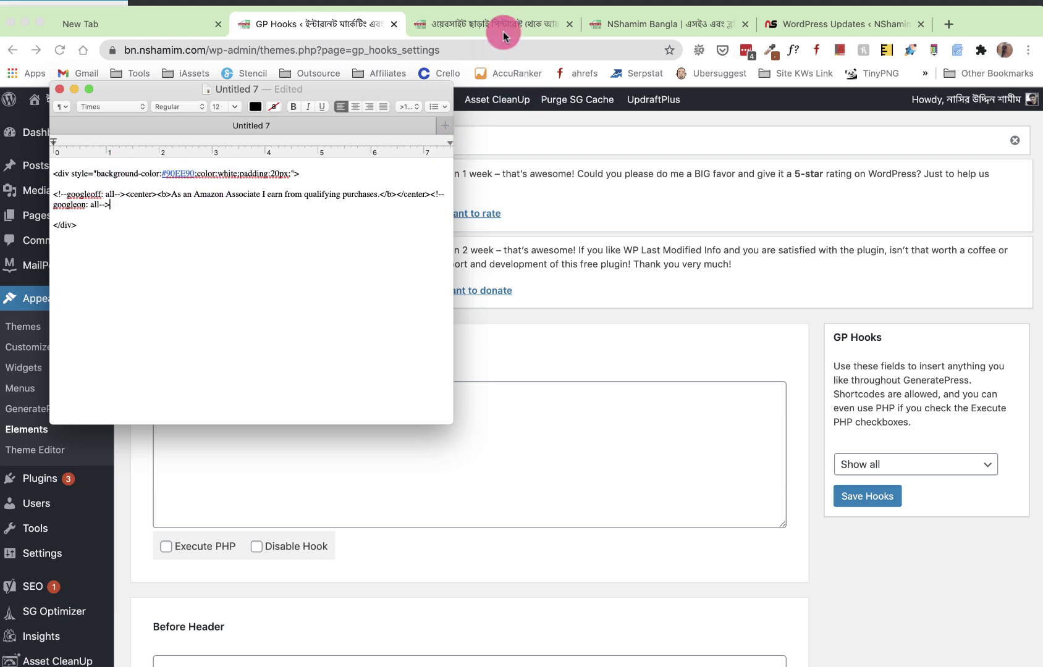
Step: Go back to the live Pinterest article and check how the unstyled disclosure line looks under the title
left_click(484, 36)
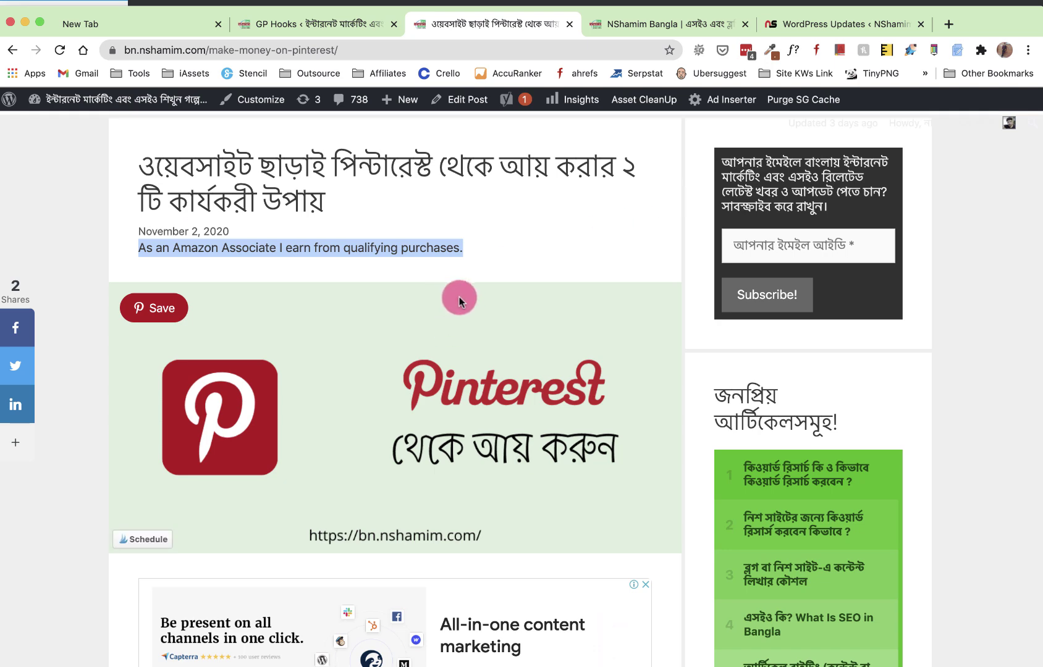
scroll(413, 230, "up", 2)
scroll(398, 419, "down", 2)
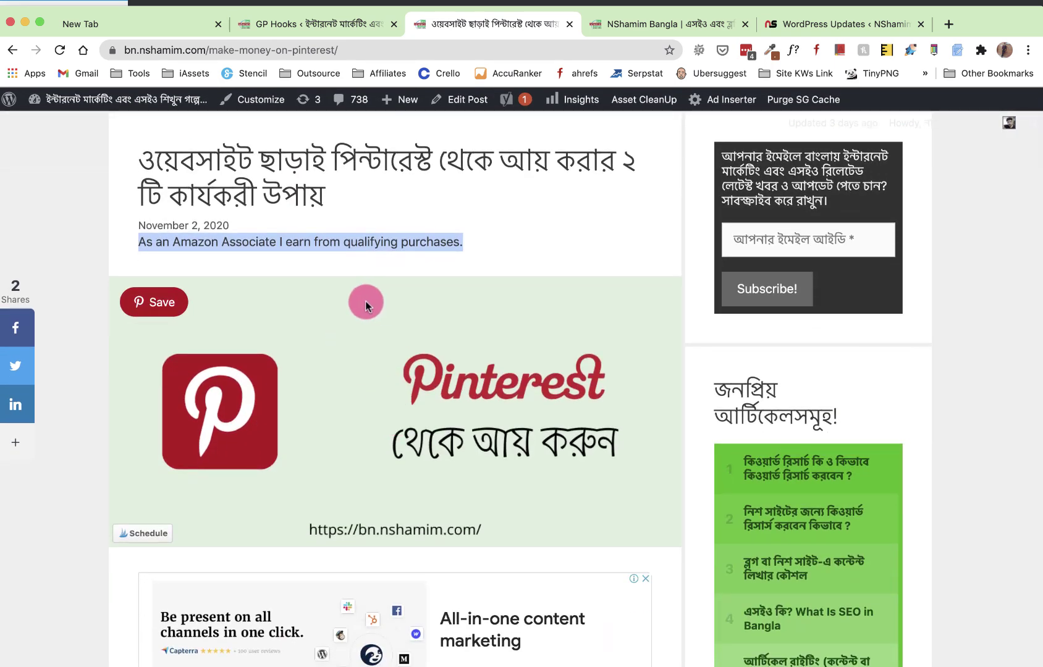
scroll(364, 303, "down", 4)
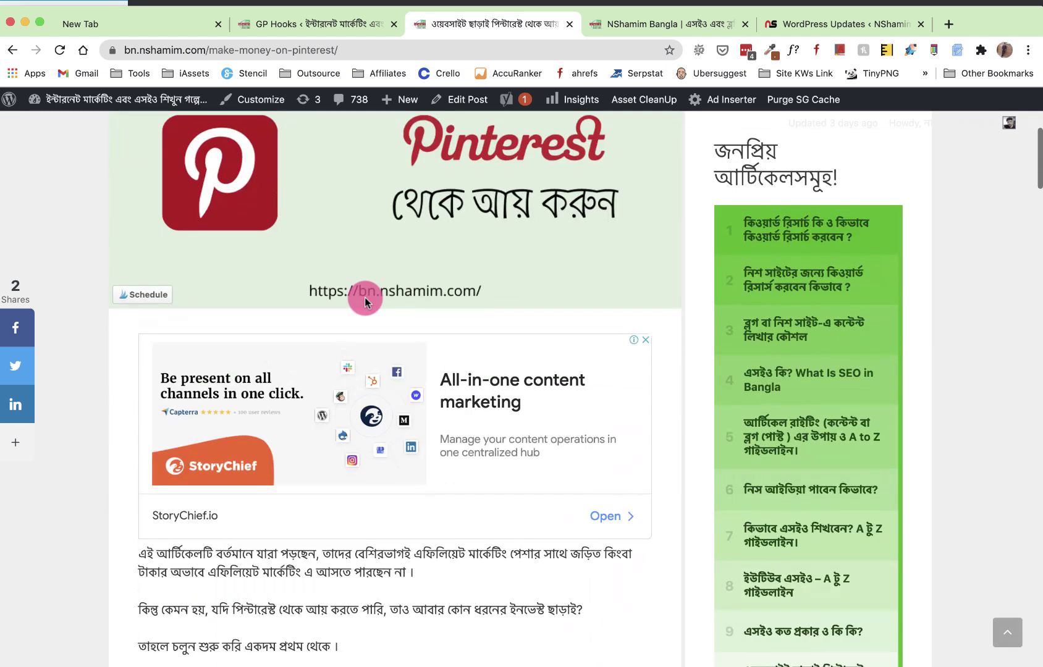
scroll(365, 301, "up", 6)
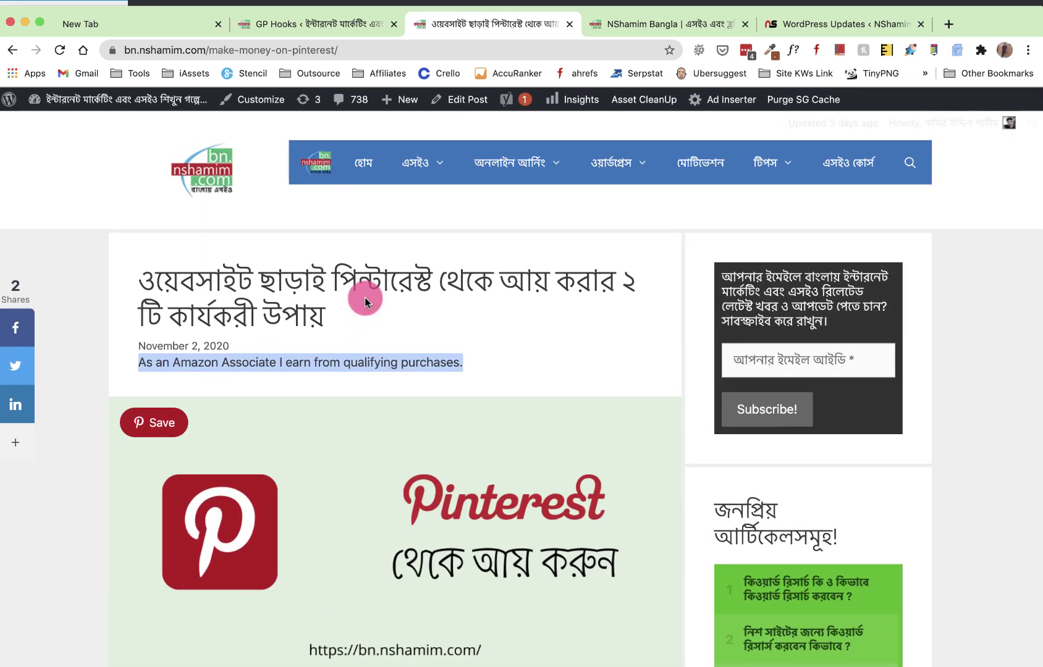
Step: Open the RapidTables grey color codes page, rapidtables.com/web/color/gray-color.html, in a new browser tab
left_click(949, 26)
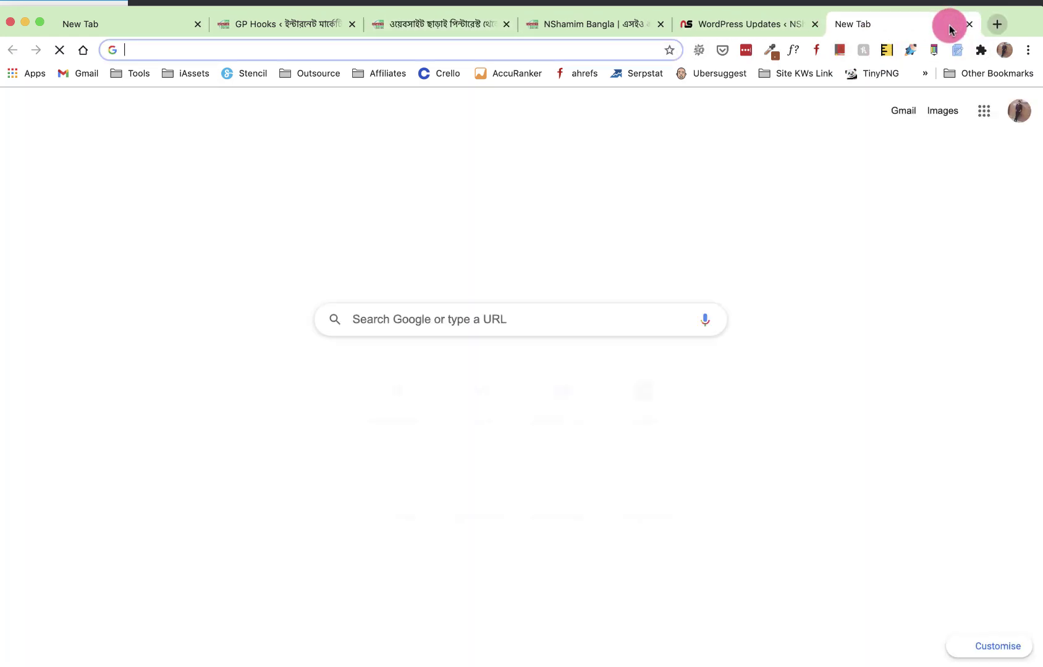
type("rap")
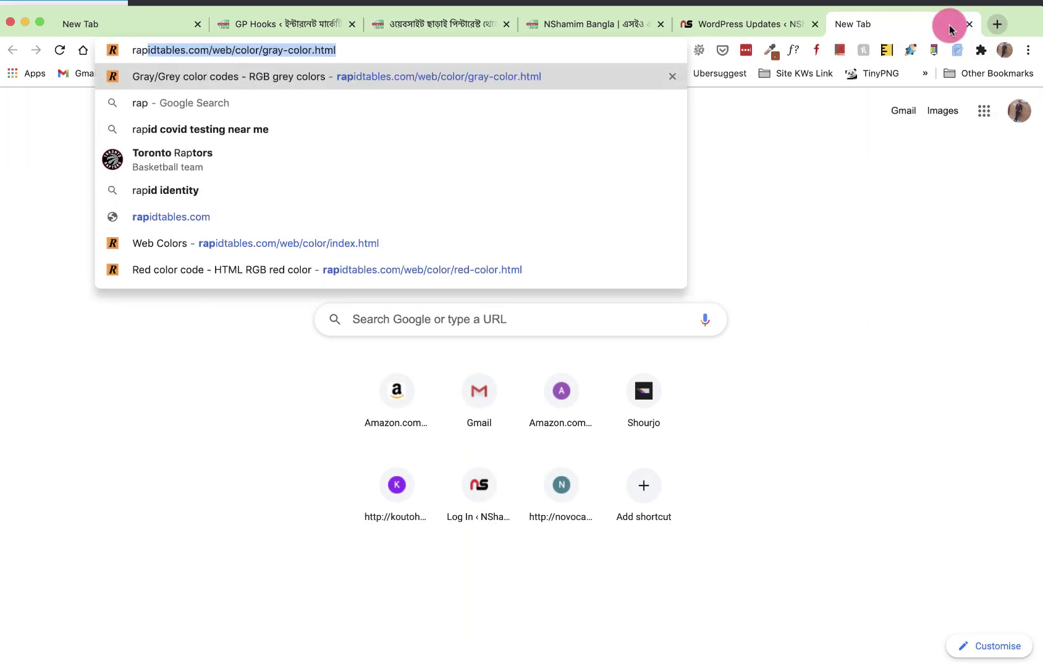
key("Return")
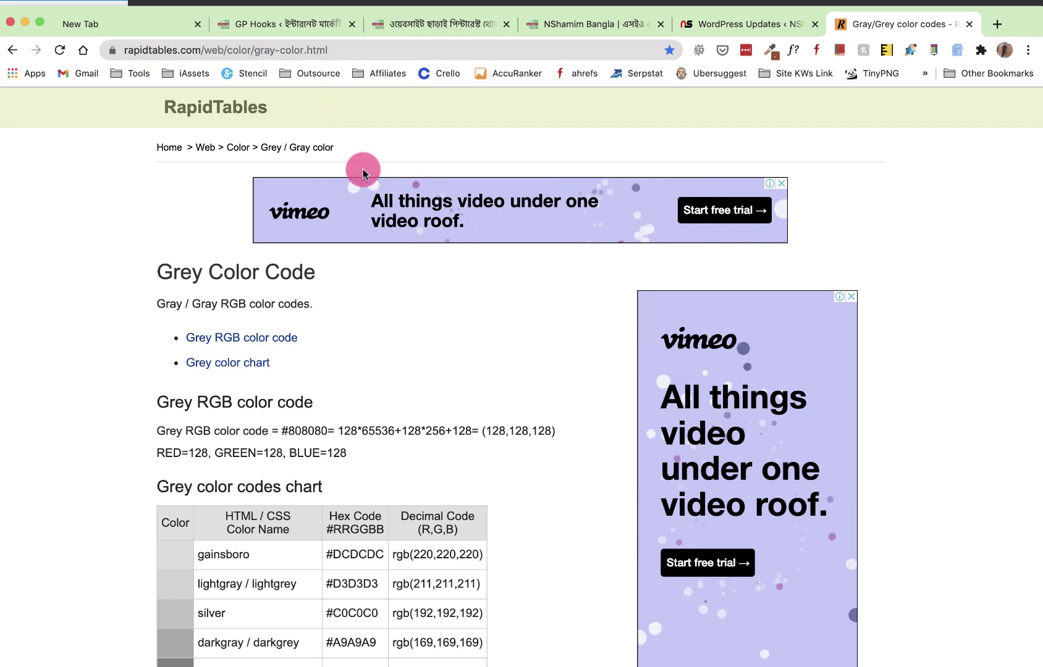
Step: Go to the RapidTables web colors index and open the Green color codes page
left_click(237, 147)
scroll(317, 426, "down", 10)
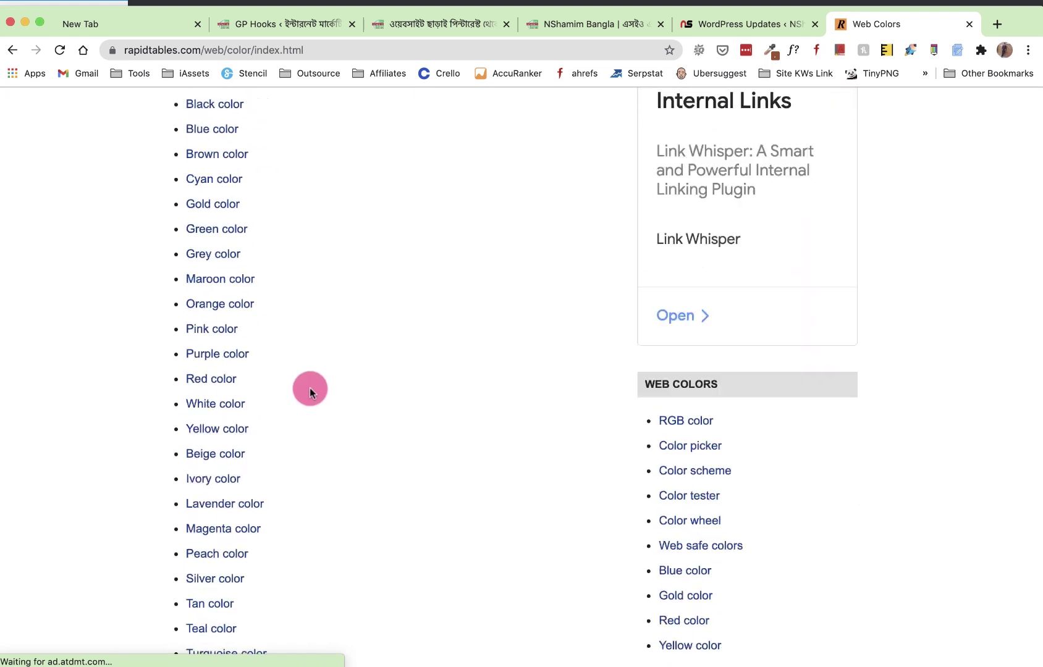
scroll(310, 389, "up", 3)
scroll(310, 388, "up", 3)
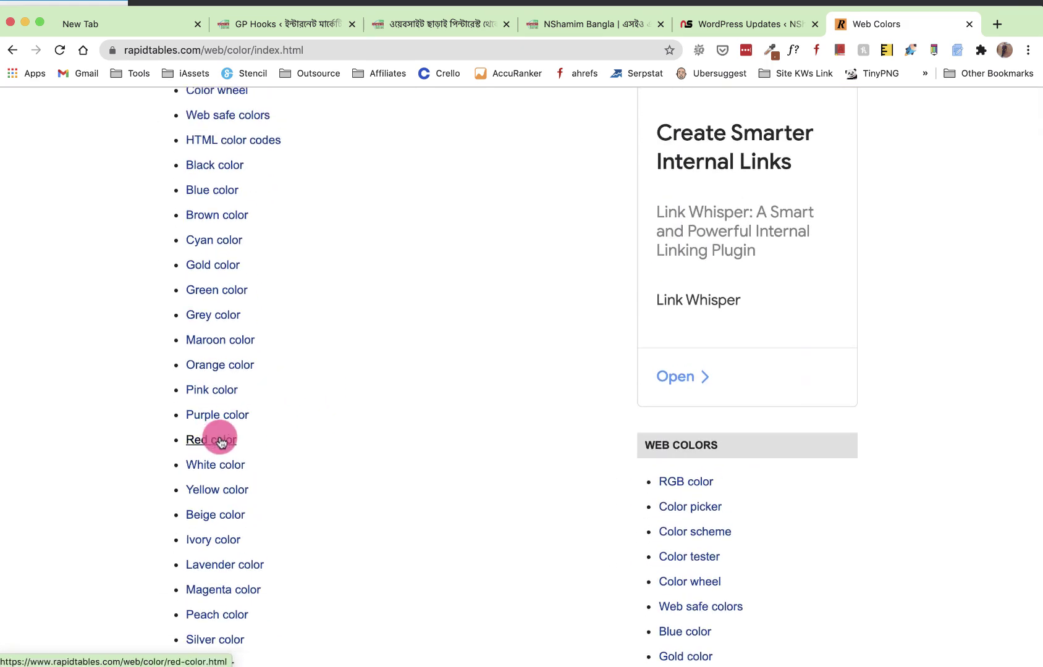
scroll(229, 401, "down", 1)
scroll(228, 402, "down", 2)
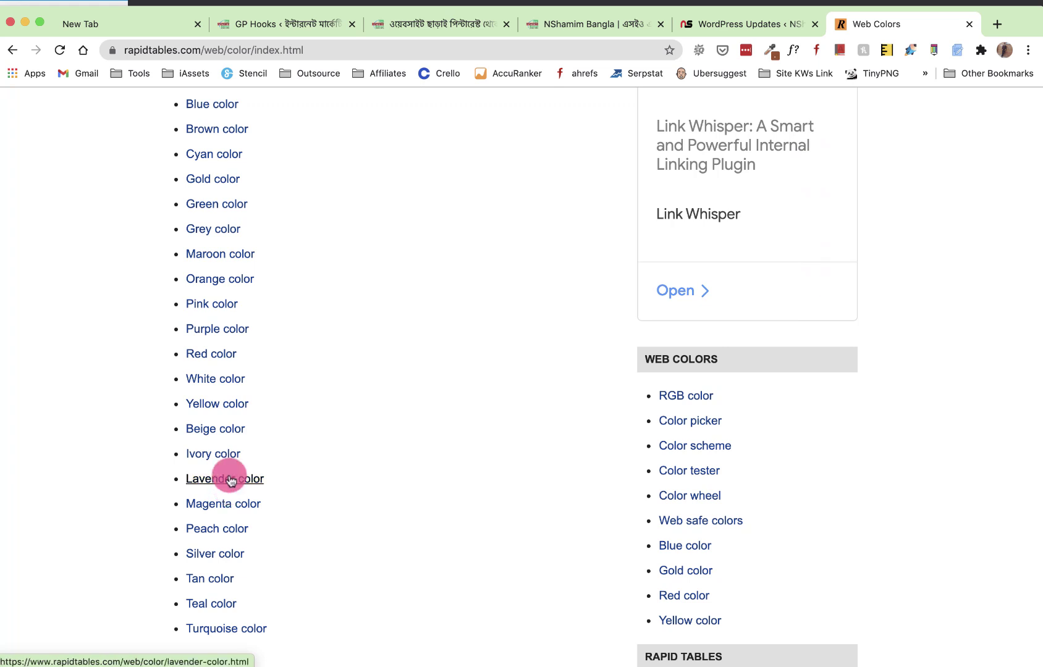
left_click(228, 205)
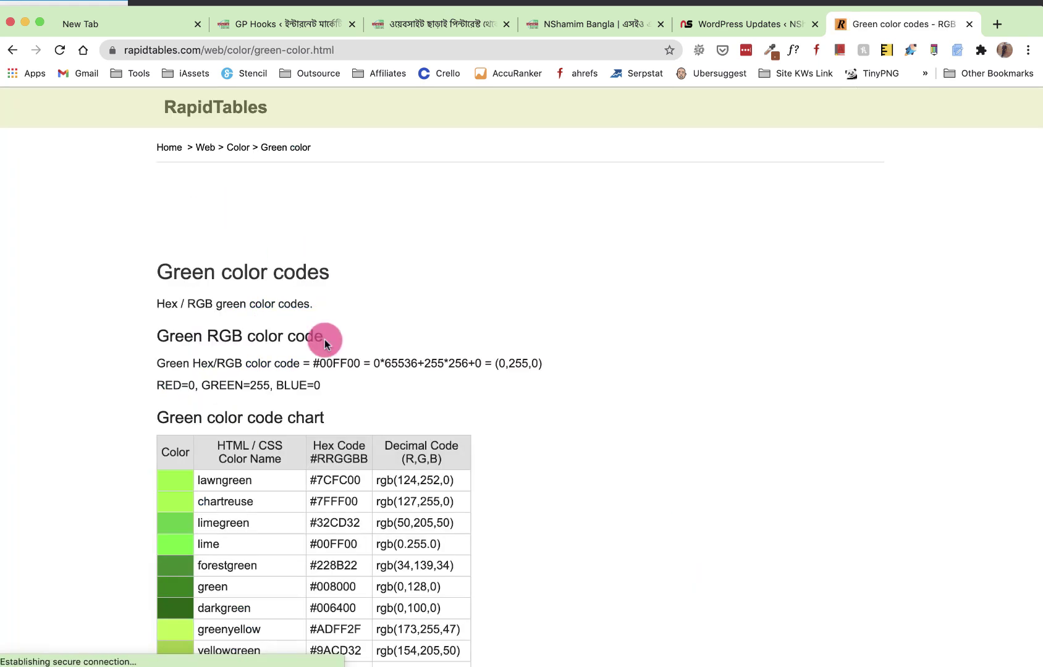
Step: Copy limegreen's hex code #32CD32 from the green color code chart
scroll(324, 340, "down", 5)
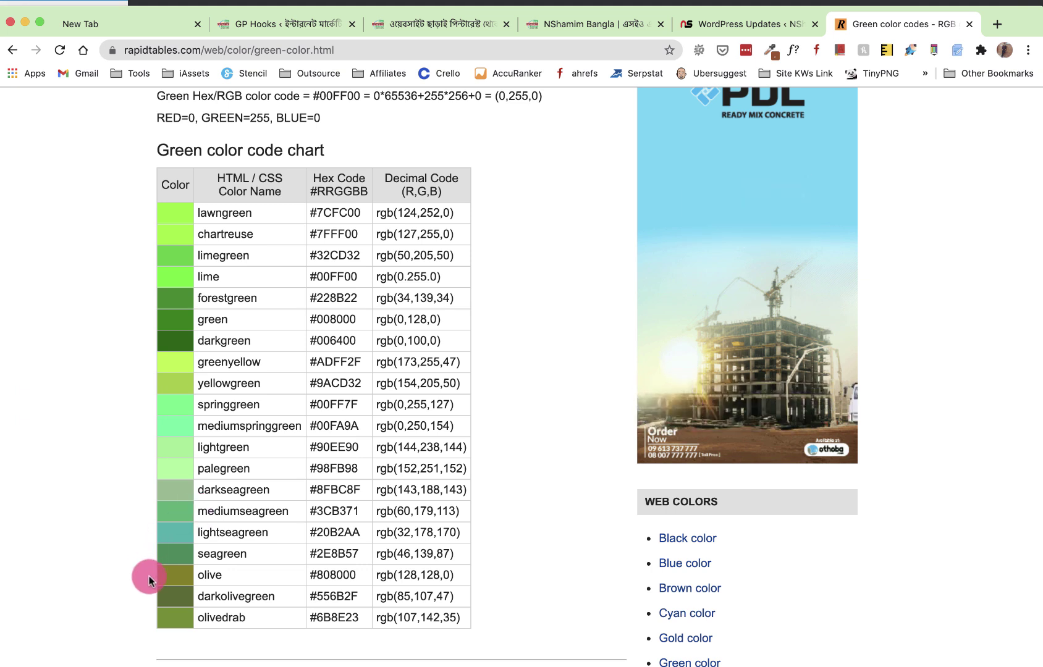
left_click_drag(264, 551, 198, 553)
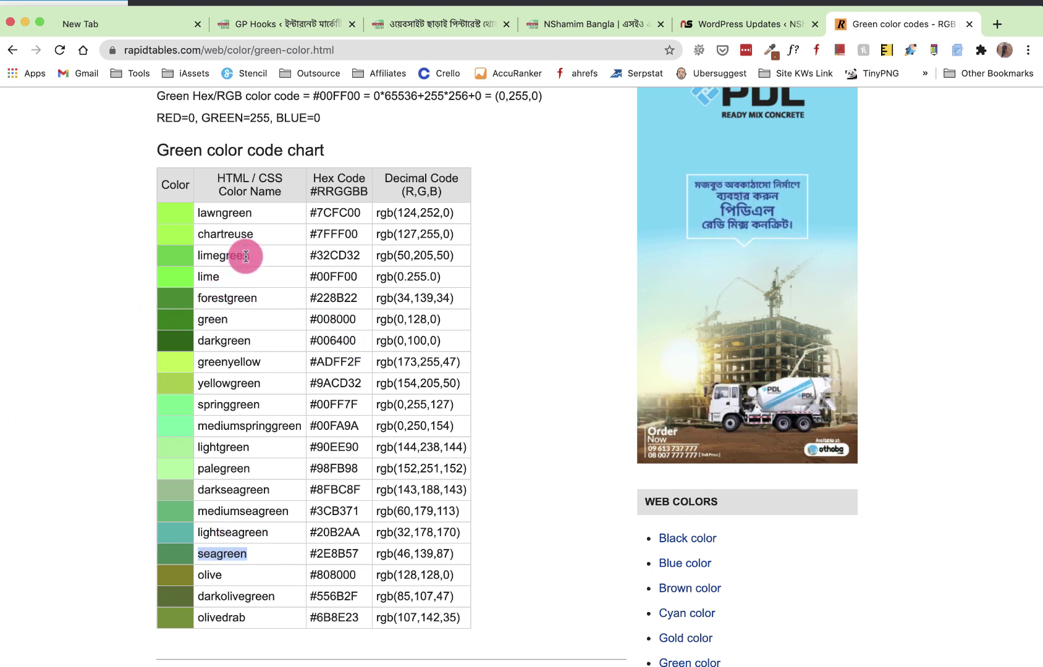
left_click_drag(252, 260, 188, 256)
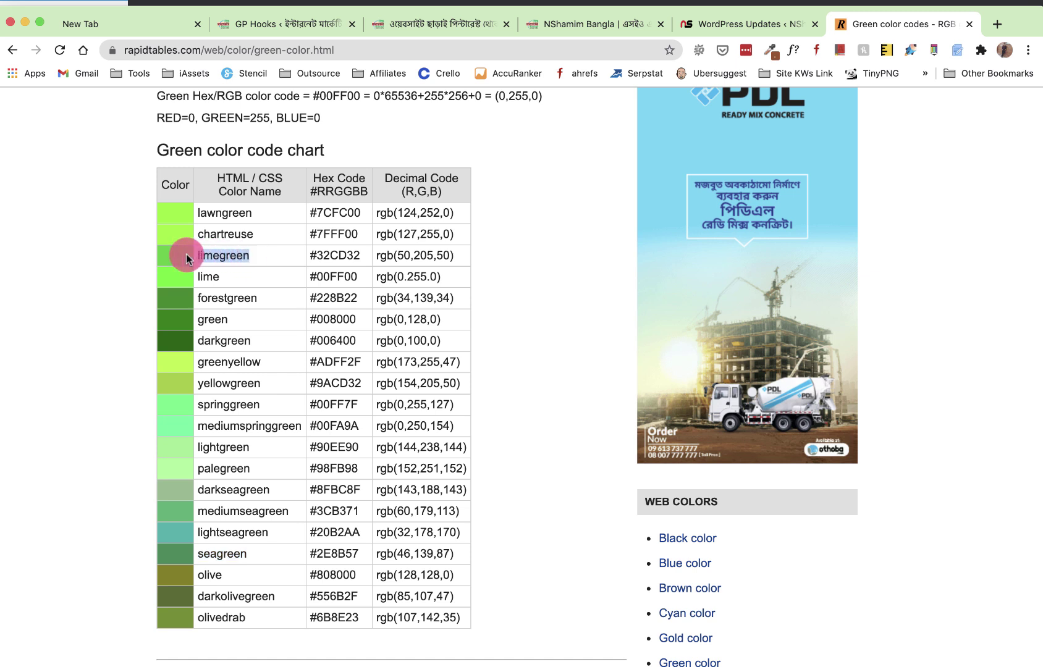
left_click_drag(361, 255, 311, 253)
right_click(321, 253)
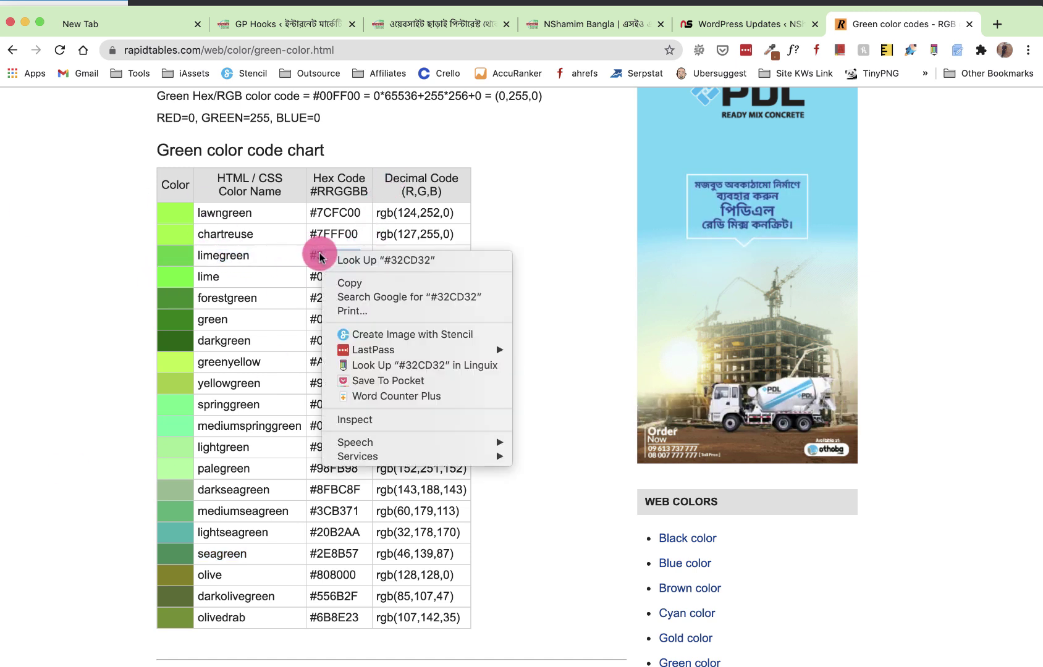
left_click(350, 283)
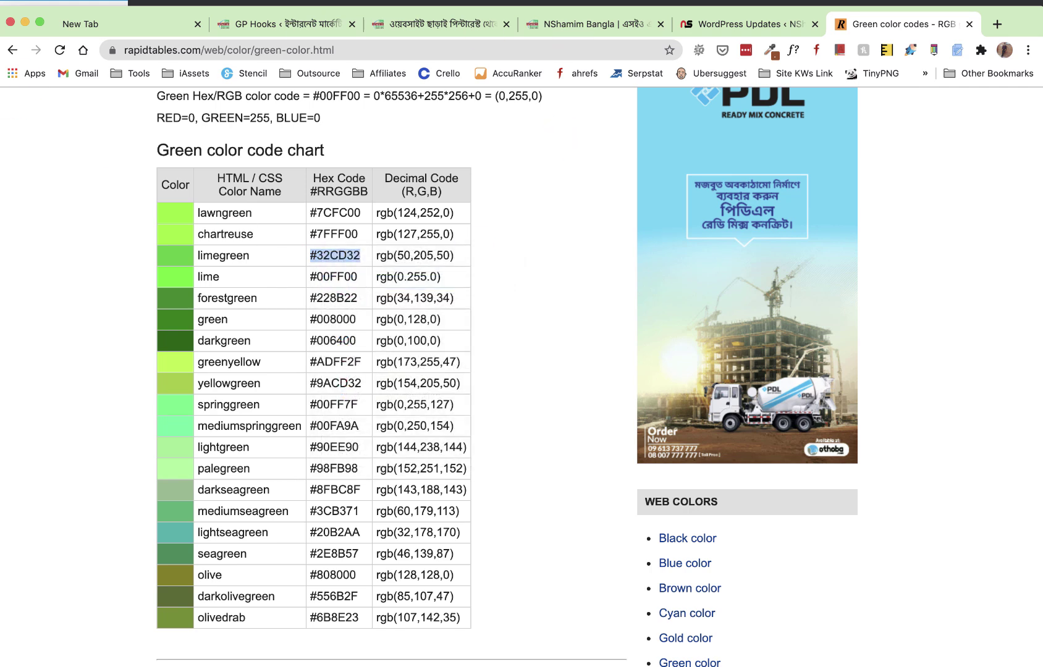
Step: In the text editor's disclosure snippet, replace the div's background-color value with the copied #32CD32
key("super+Tab")
mouse_move(166, 180)
left_mouse_down()
mouse_move(196, 178)
mouse_move(165, 173)
left_mouse_up()
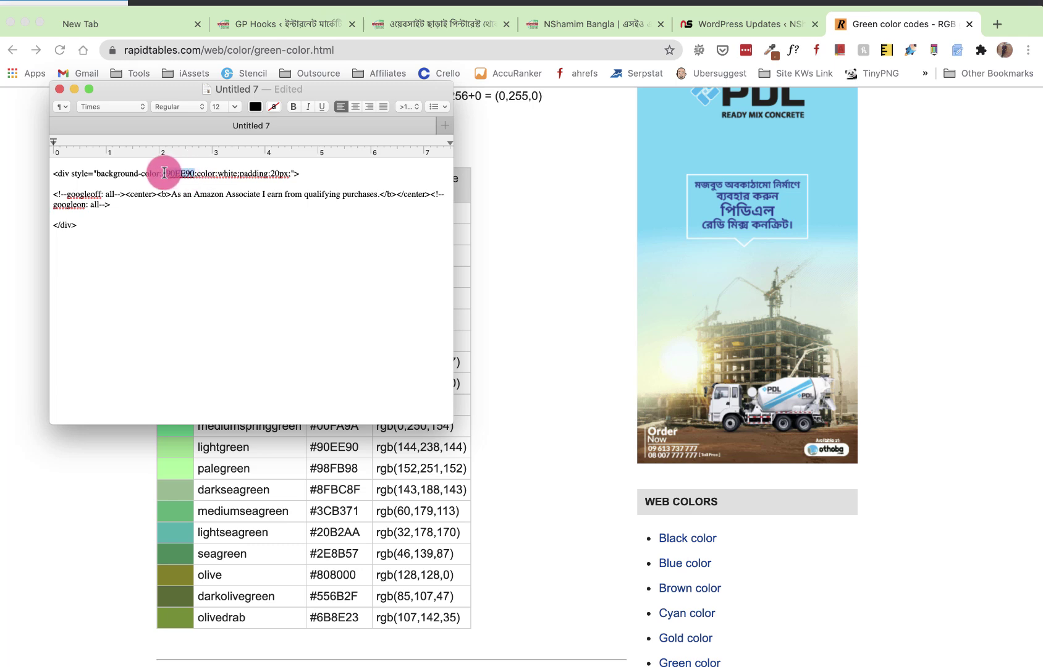
right_click(165, 173)
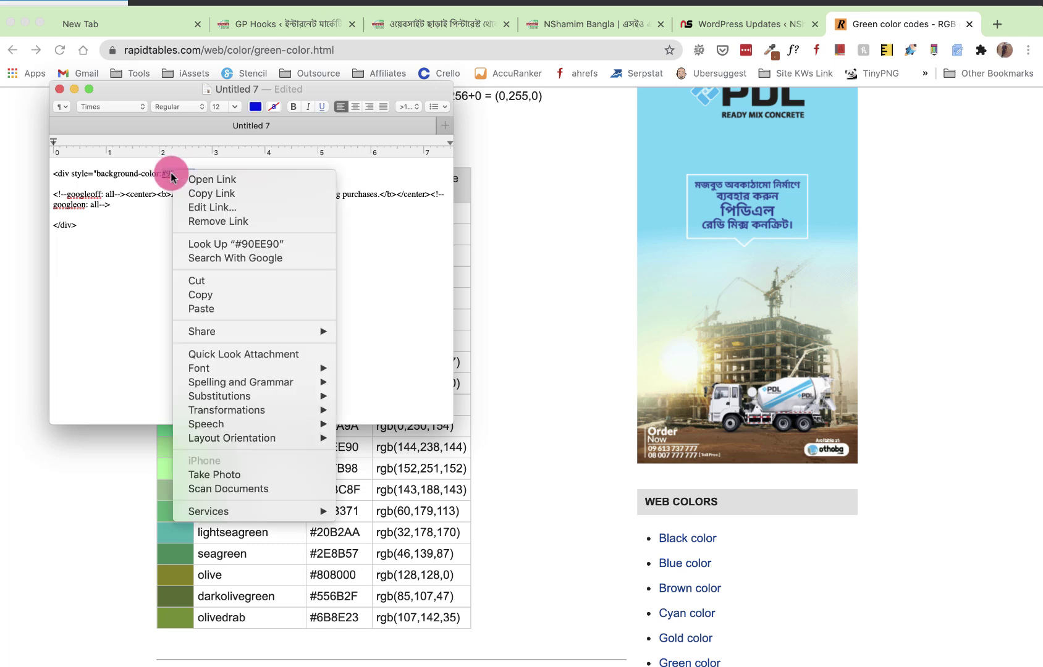
left_click(205, 307)
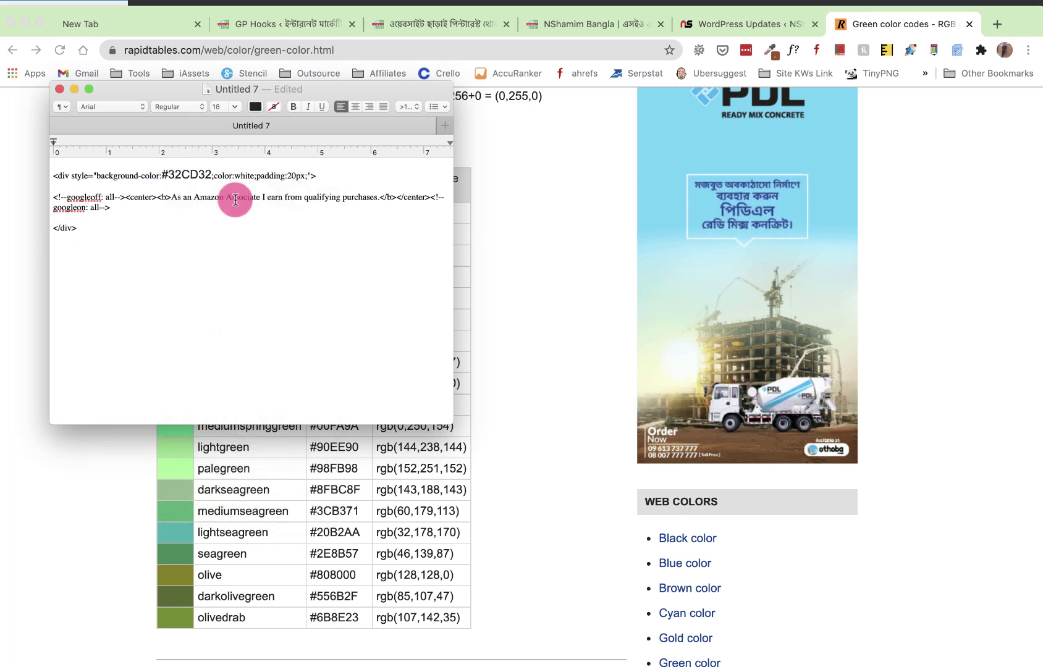
left_click(190, 175)
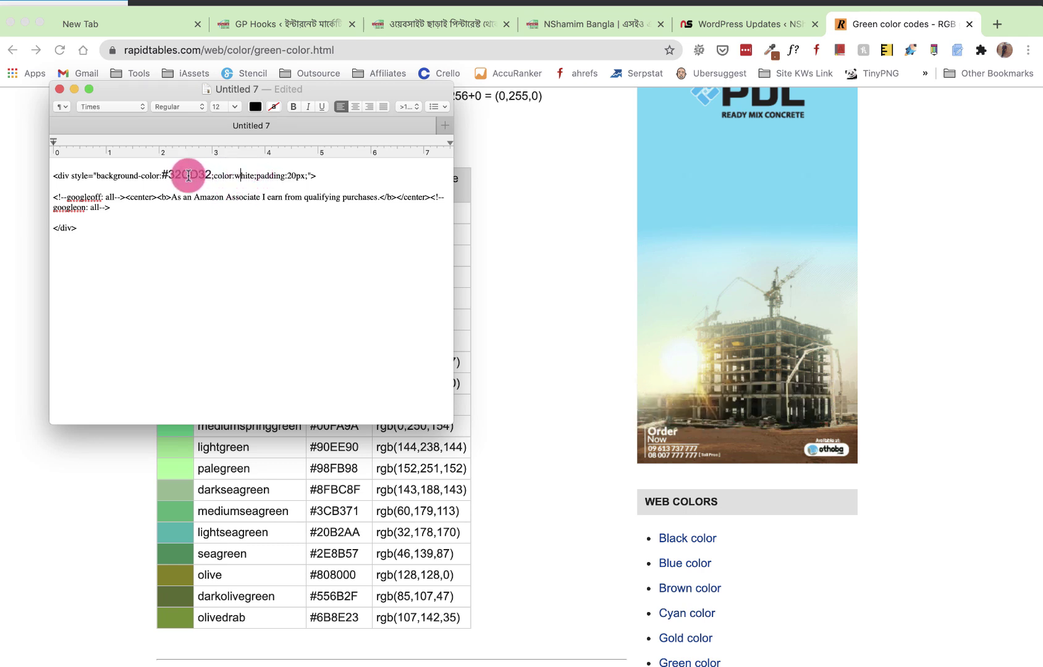
left_click_drag(212, 174, 152, 174)
left_click(233, 177)
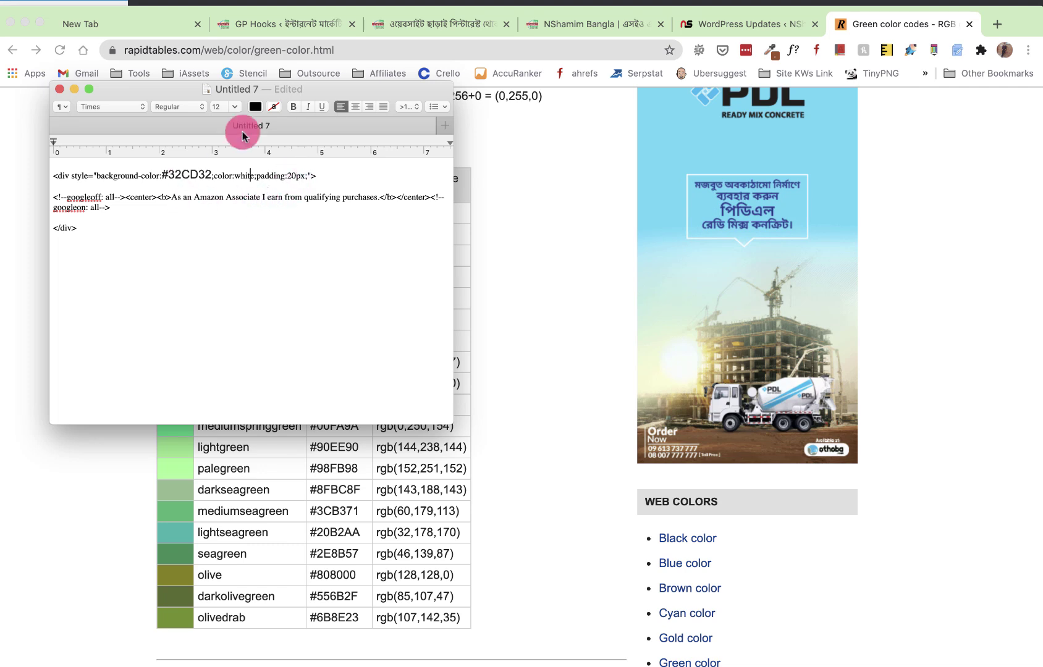
Step: View the live Pinterest article again, then copy the entire disclosure snippet from the text editor
left_click(435, 17)
left_click(389, 350)
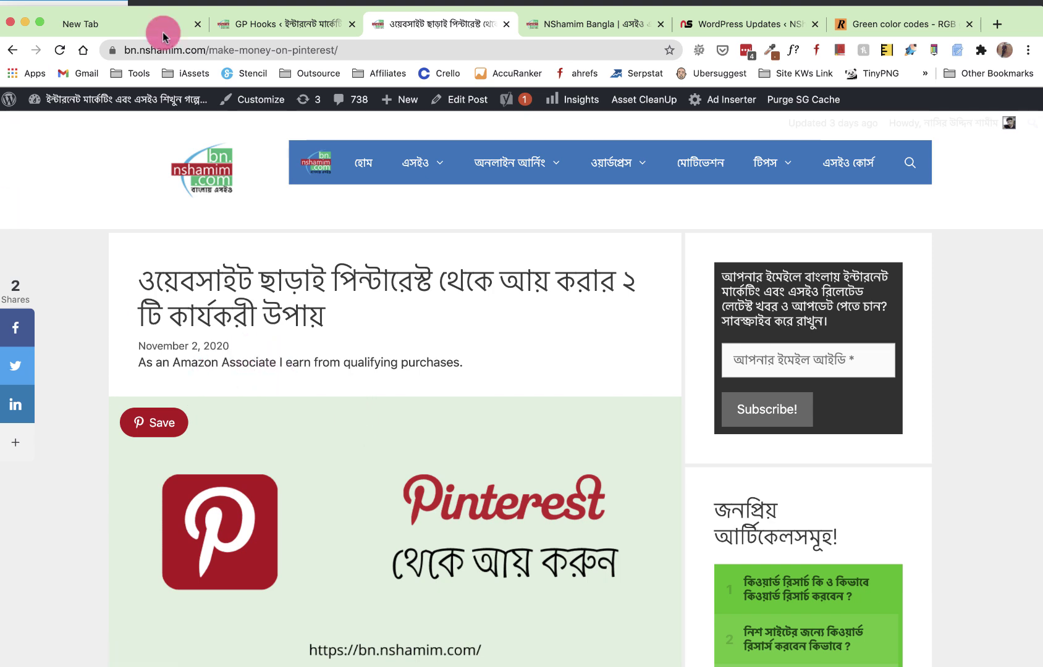
key("super+Tab")
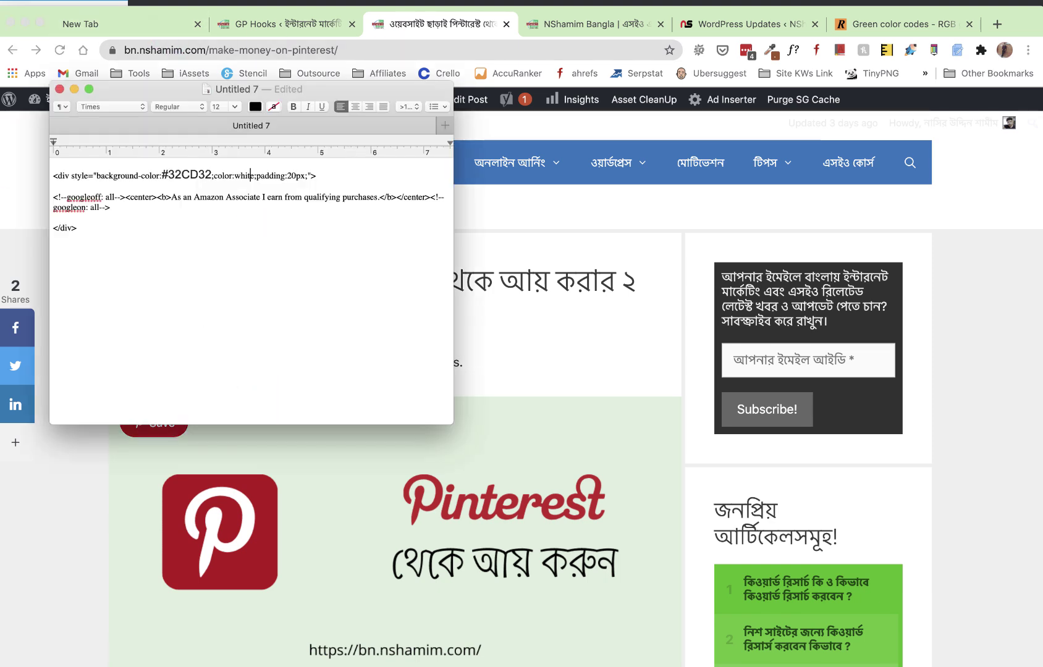
left_click_drag(102, 275, 43, 177)
right_click(83, 175)
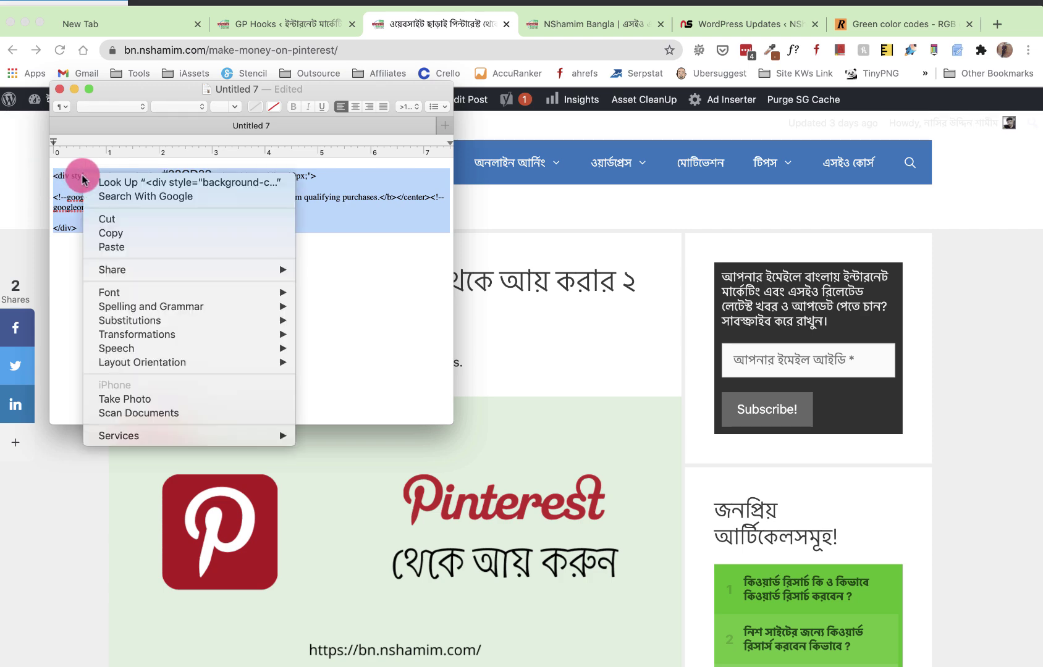
left_click(111, 237)
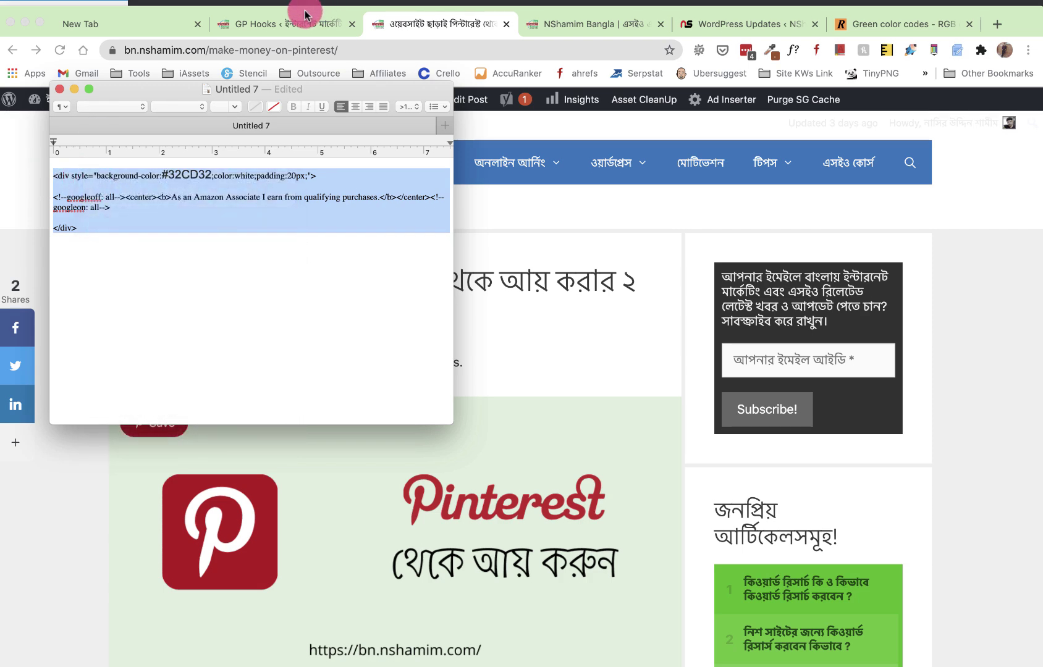
Step: Replace the After Entry Title content in GP Hooks with the copied styled disclosure snippet and save the hooks
left_click(291, 20)
scroll(270, 381, "down", 6)
scroll(270, 381, "down", 15)
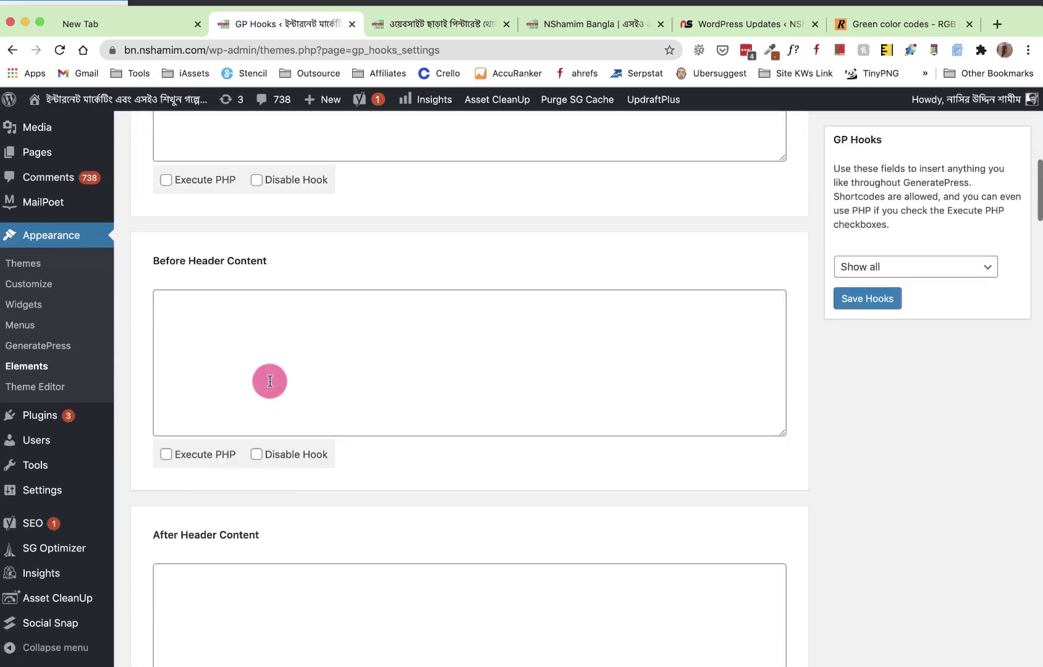
scroll(270, 381, "down", 8)
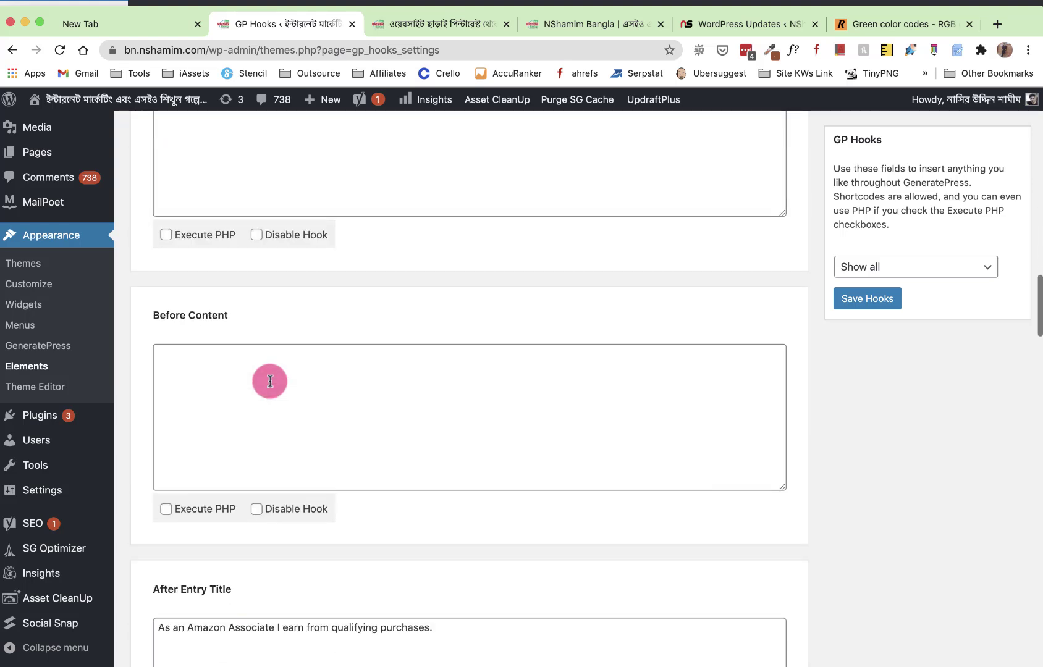
triple_click(232, 369)
key("super+v")
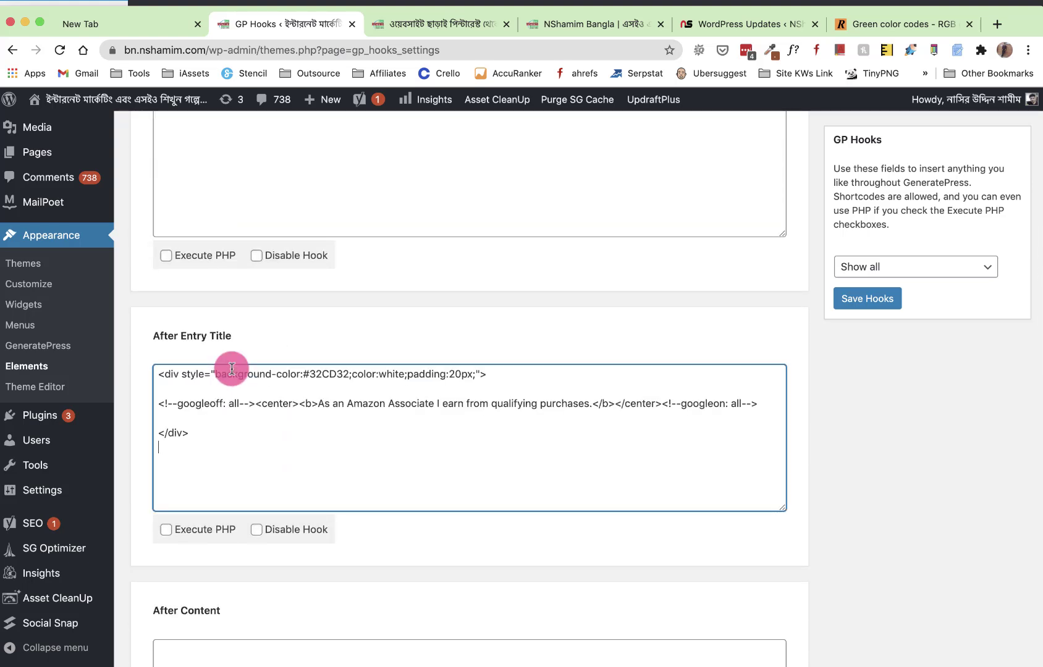
left_click_drag(327, 402, 504, 413)
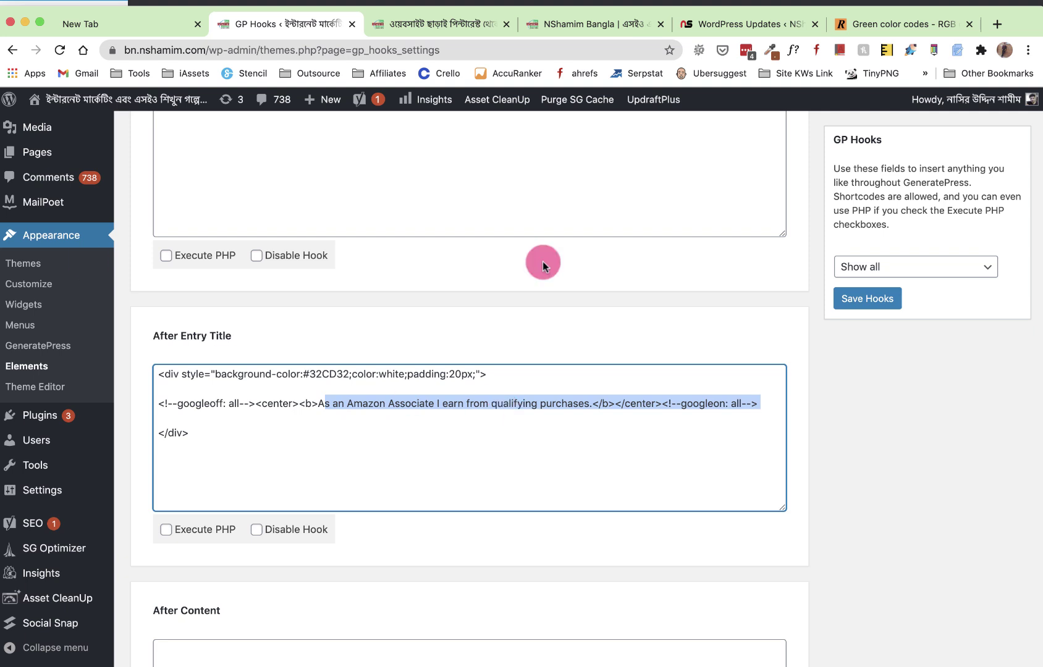
left_click(878, 298)
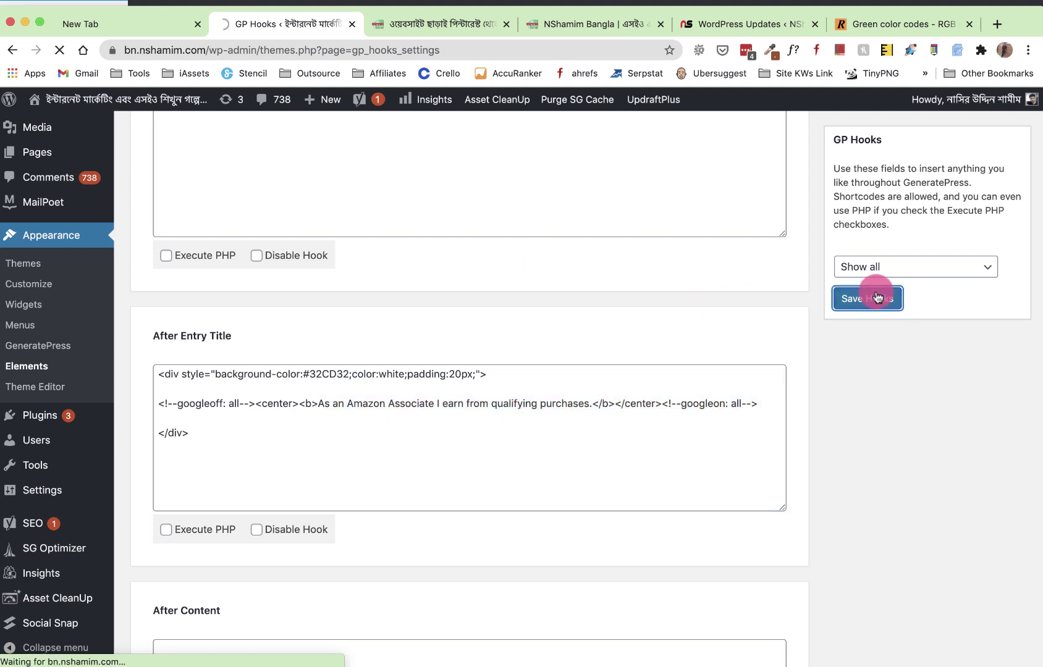
Step: Reload the live Pinterest article and check the styled disclosure box under the title
left_click(464, 24)
key("super+r")
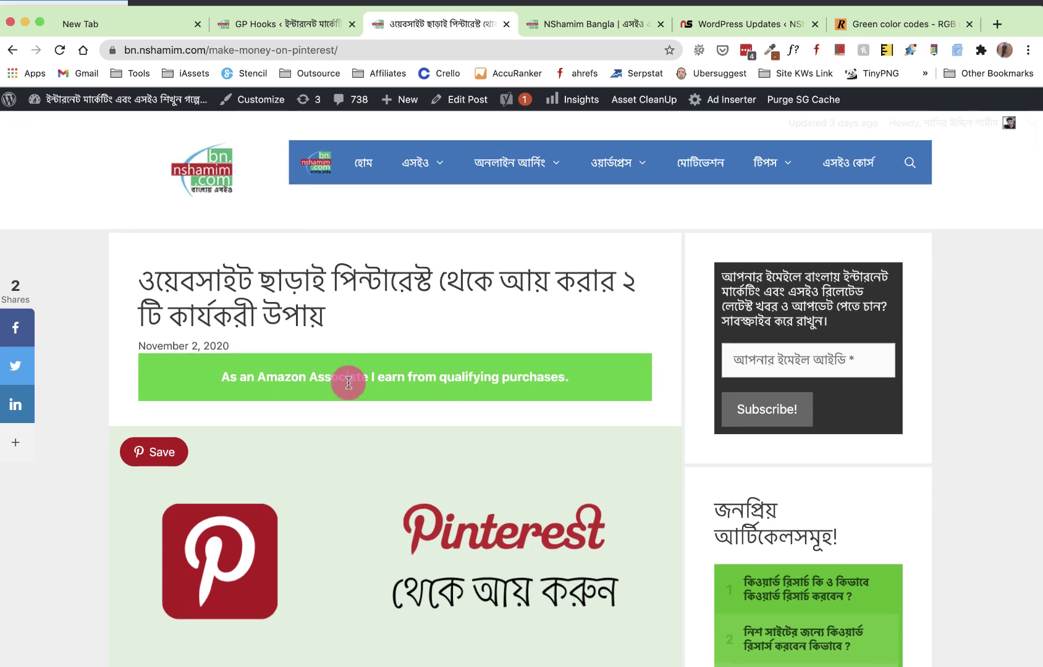
left_click_drag(575, 379, 216, 374)
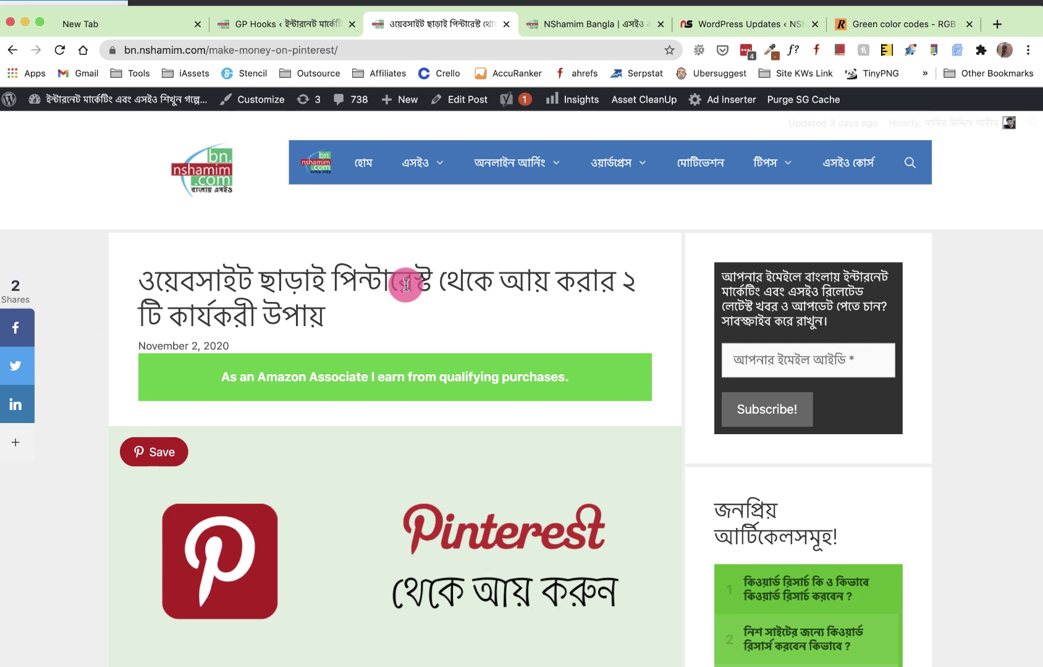
mouse_move(516, 179)
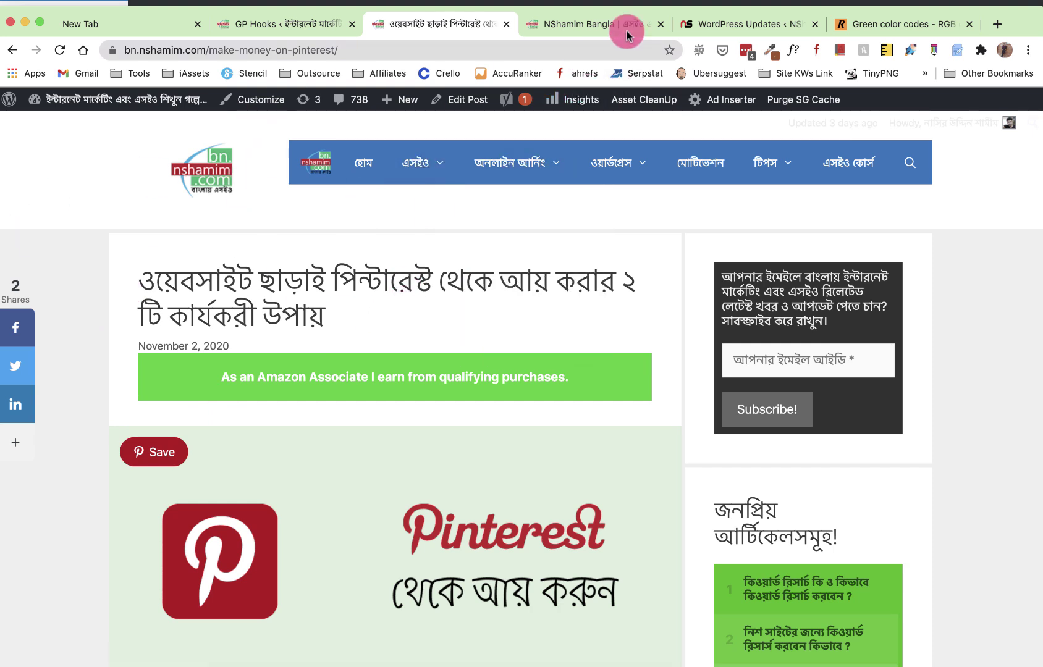
Step: Switch to the NShamim.Com dashboard, dismiss the MonsterInsights popup, and open Astra's Custom Layouts page to review the existing layouts
left_click(723, 26)
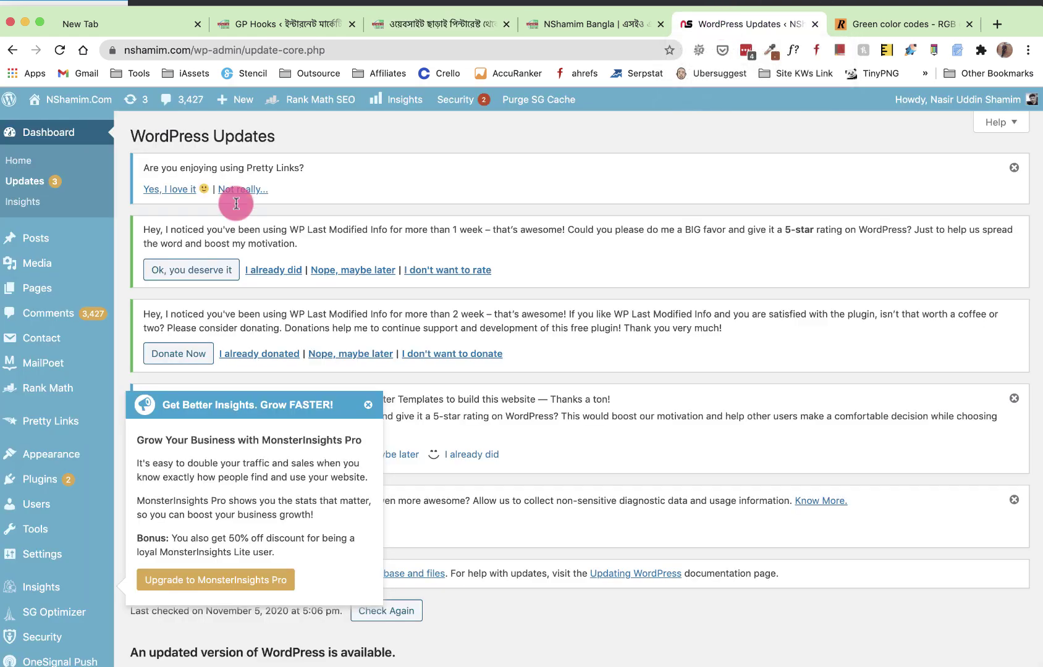
left_click(368, 404)
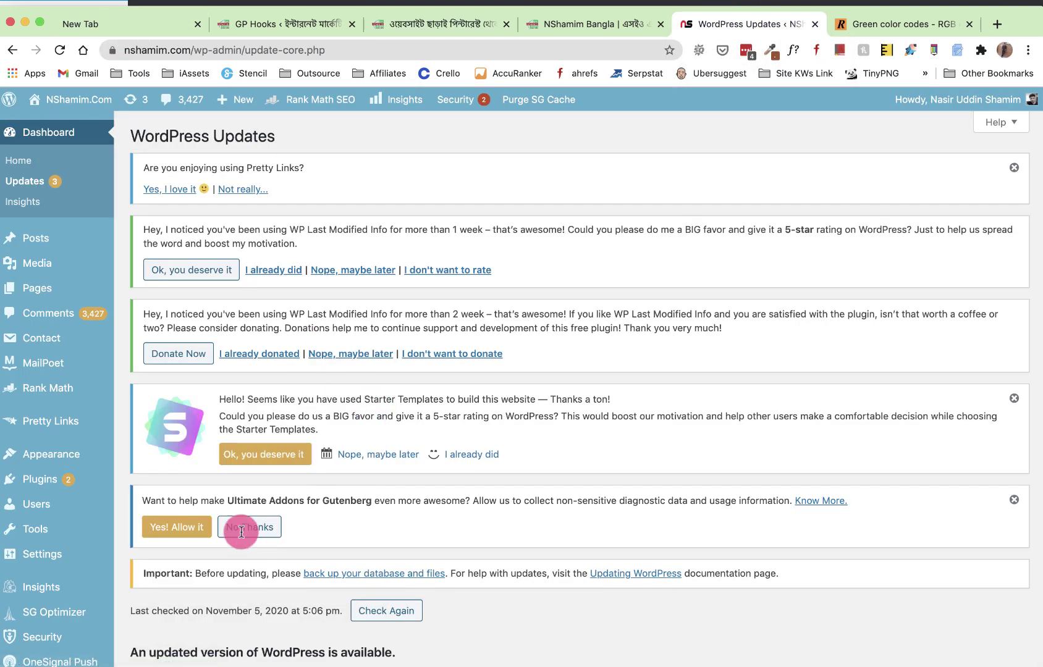
scroll(25, 420, "down", 3)
mouse_move(27, 424)
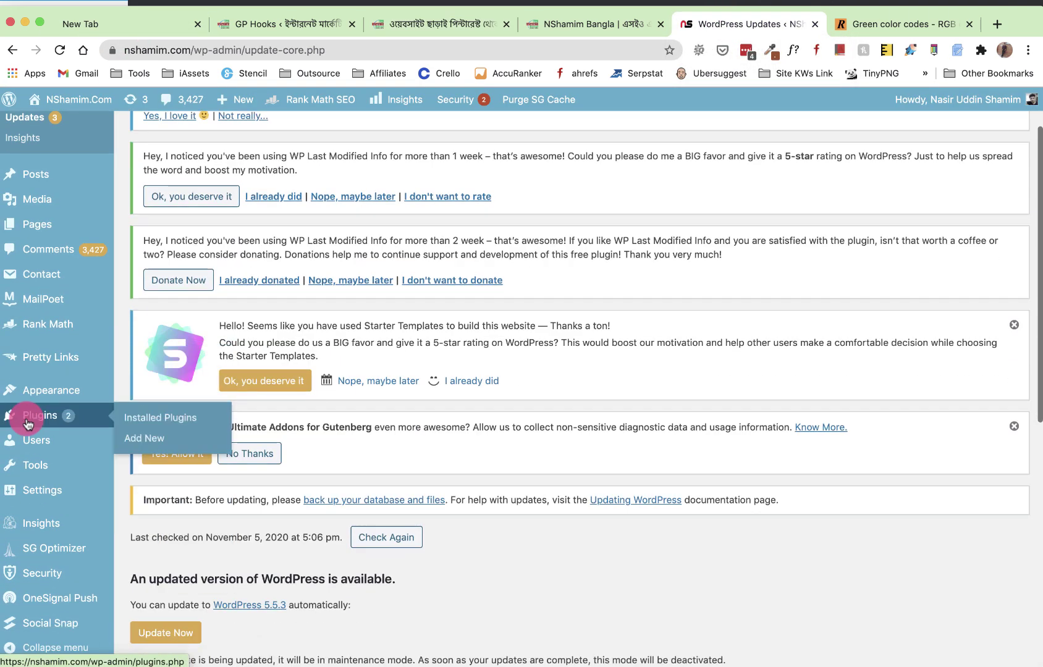
mouse_move(54, 397)
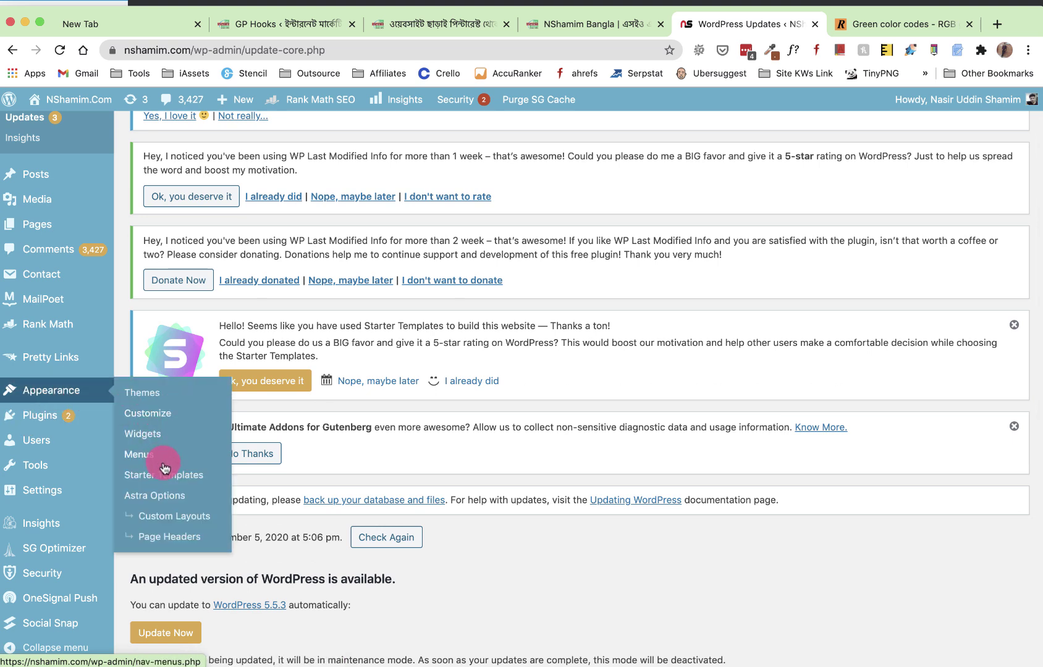
left_click(190, 522)
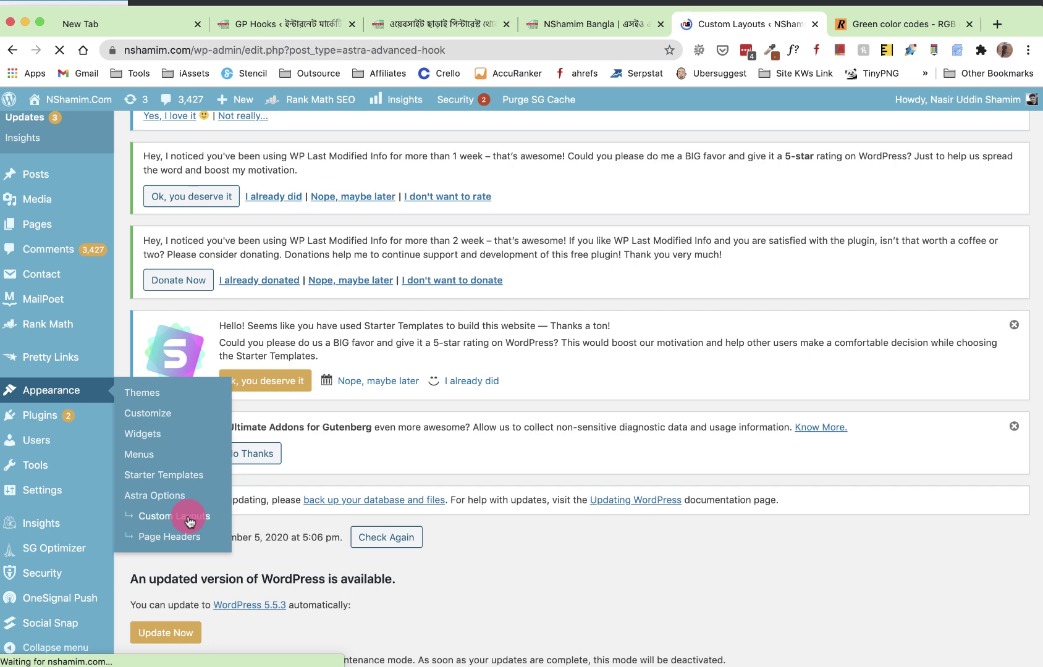
scroll(493, 418, "down", 3)
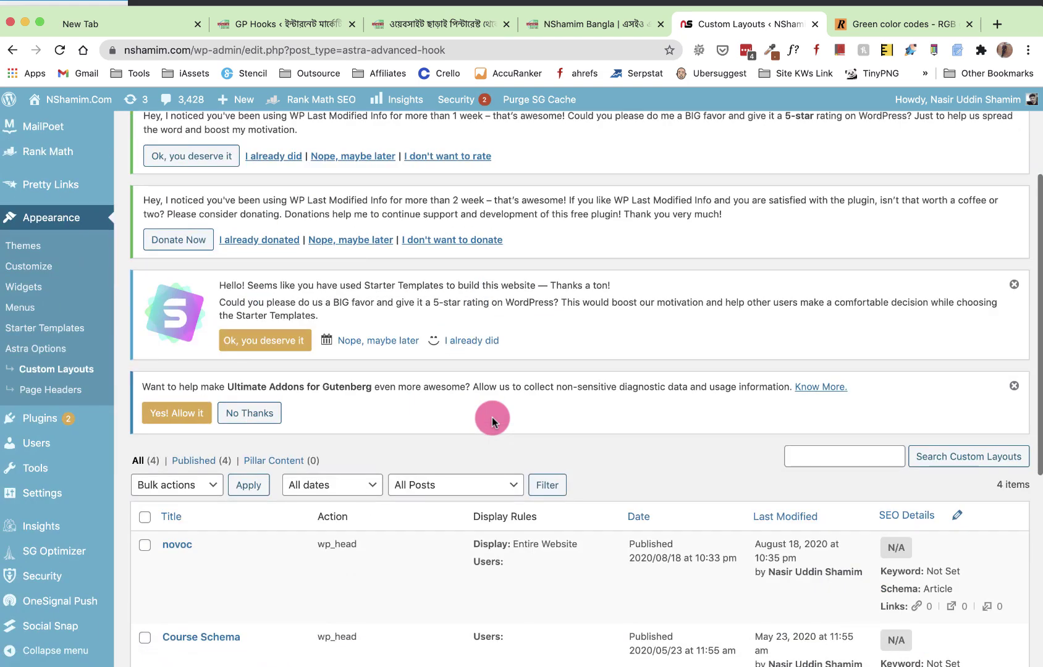
scroll(493, 417, "down", 6)
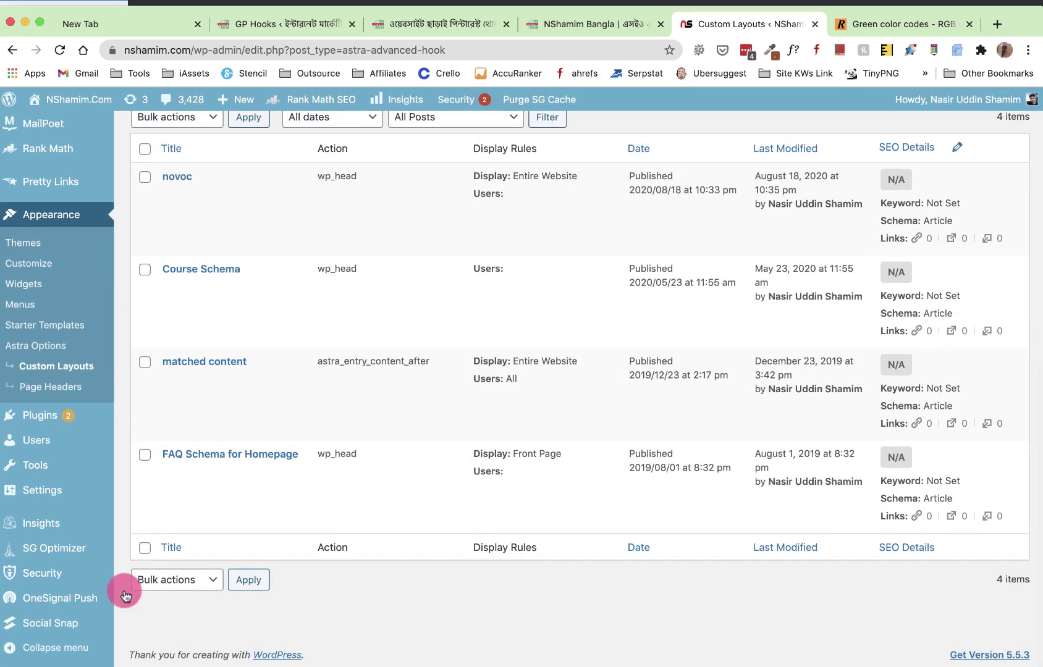
scroll(285, 469, "up", 7)
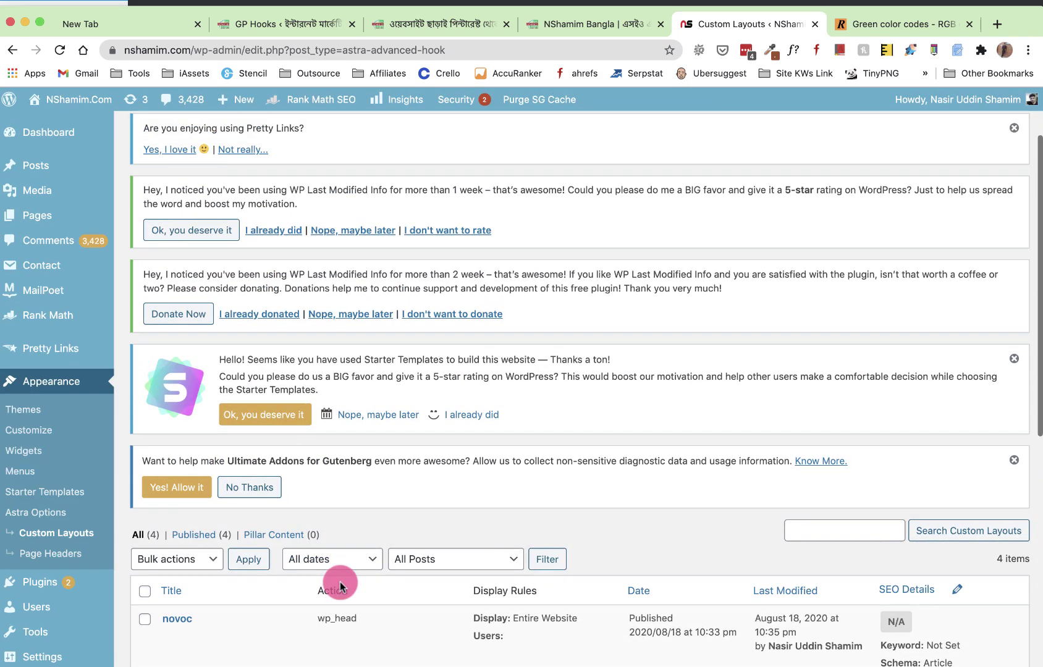
scroll(415, 486, "up", 2)
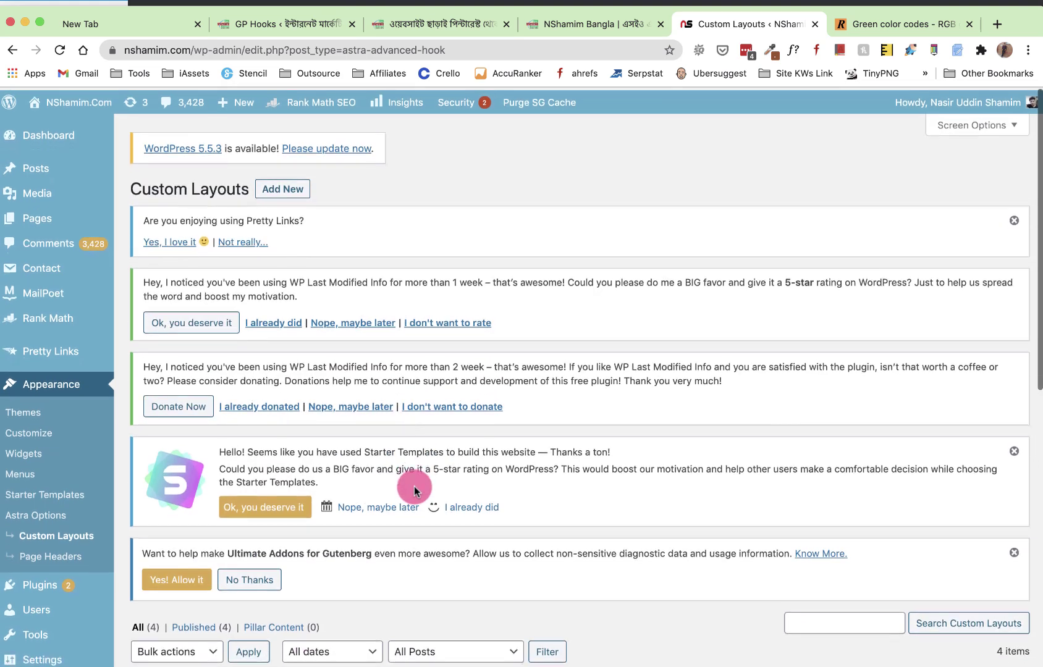
Step: Add a new custom layout, cancel the Backup and Sync error, switch to the code editor without saving, and title the layout "FTC Notice"
left_click(273, 189)
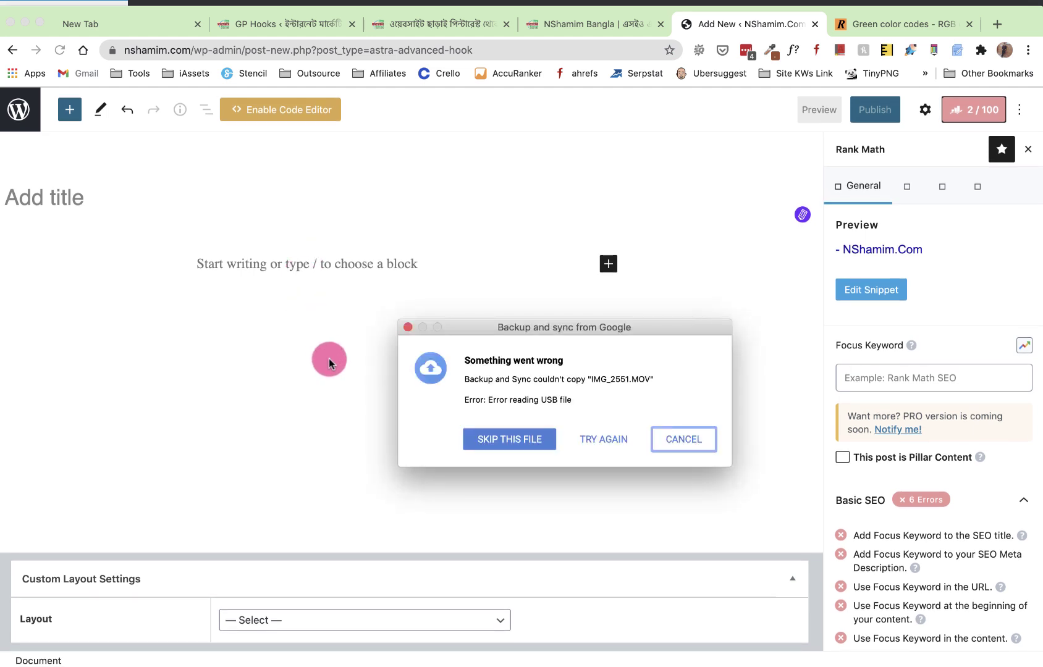
left_click(696, 441)
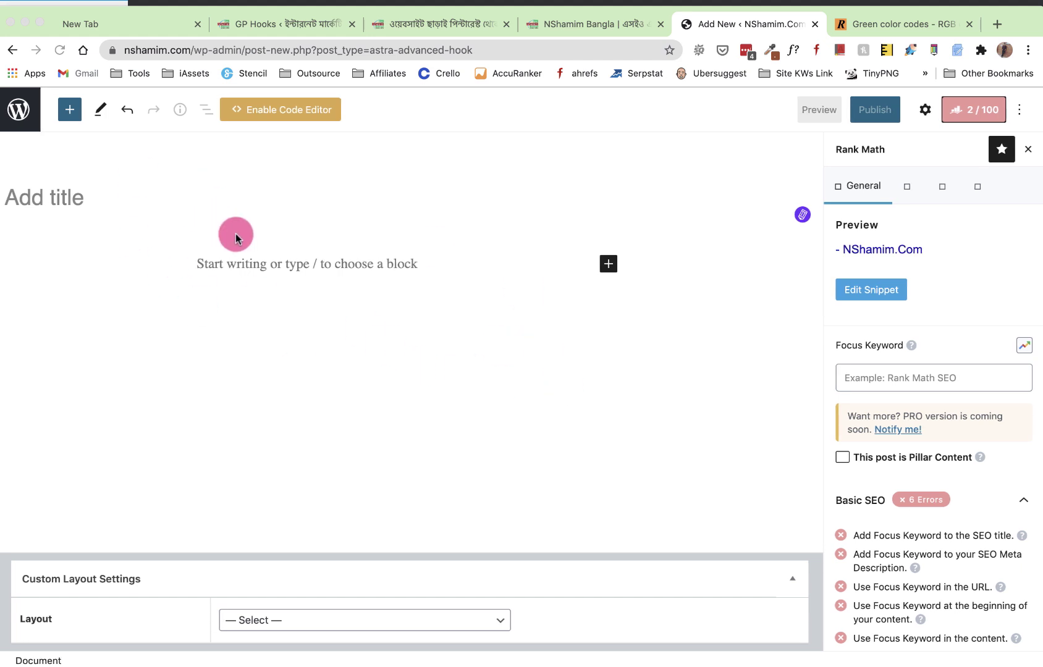
left_click(289, 115)
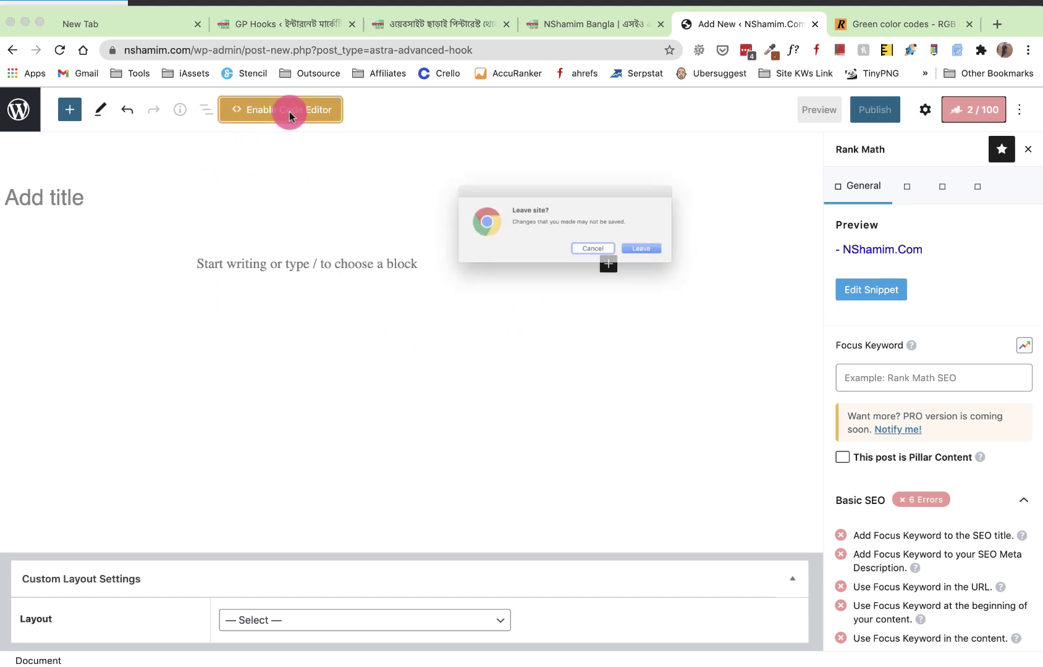
left_click(674, 263)
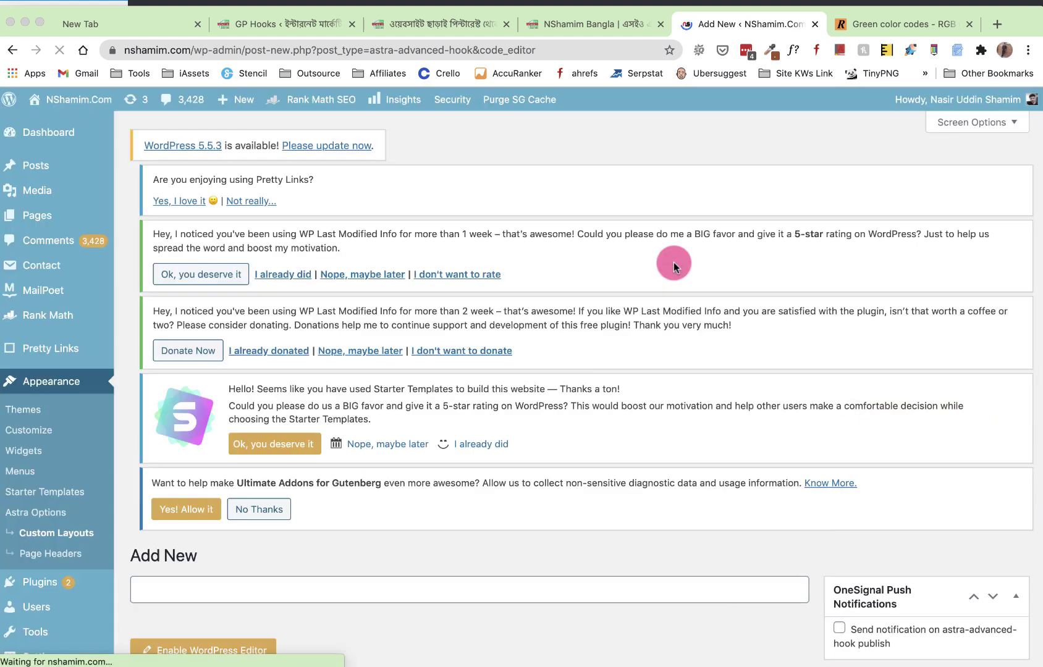
scroll(371, 278, "down", 5)
left_click(209, 389)
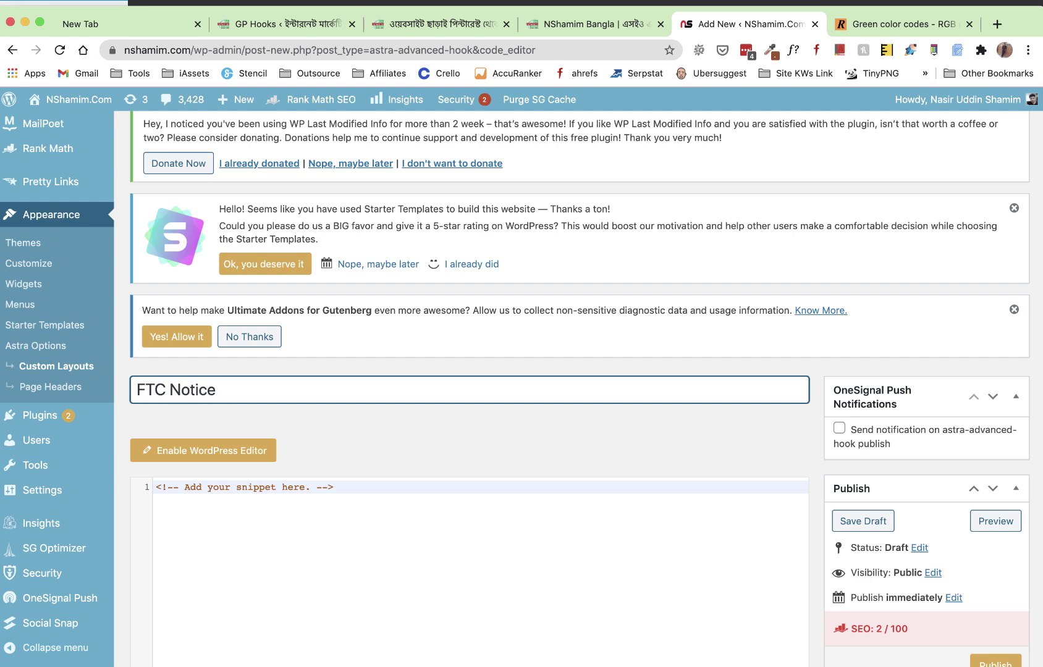
Step: Copy the styled Amazon Associate disclosure snippet from the text editor and replace the placeholder comment in the layout's code with it
scroll(282, 404, "down", 3)
left_click(258, 312)
key("super+Tab")
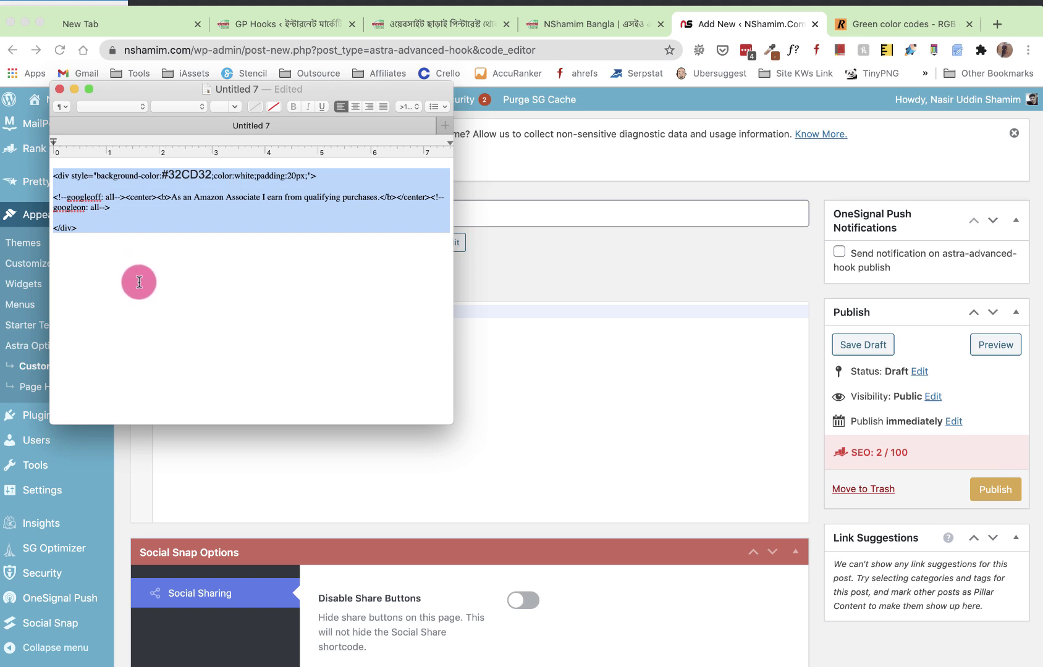
right_click(104, 179)
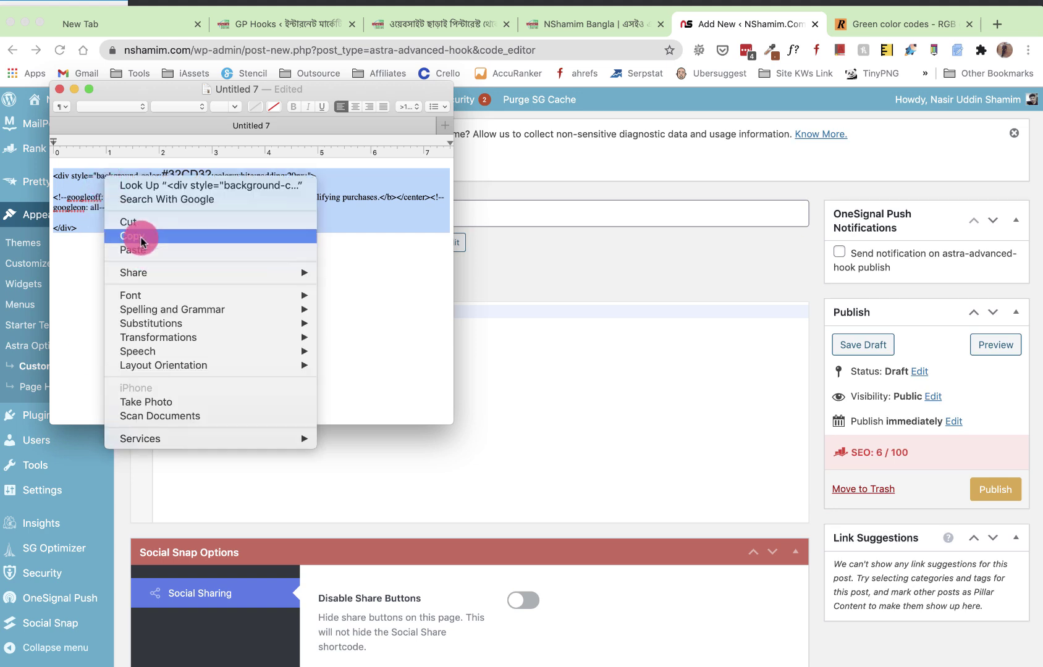
left_click(139, 234)
left_click(312, 337)
triple_click(303, 314)
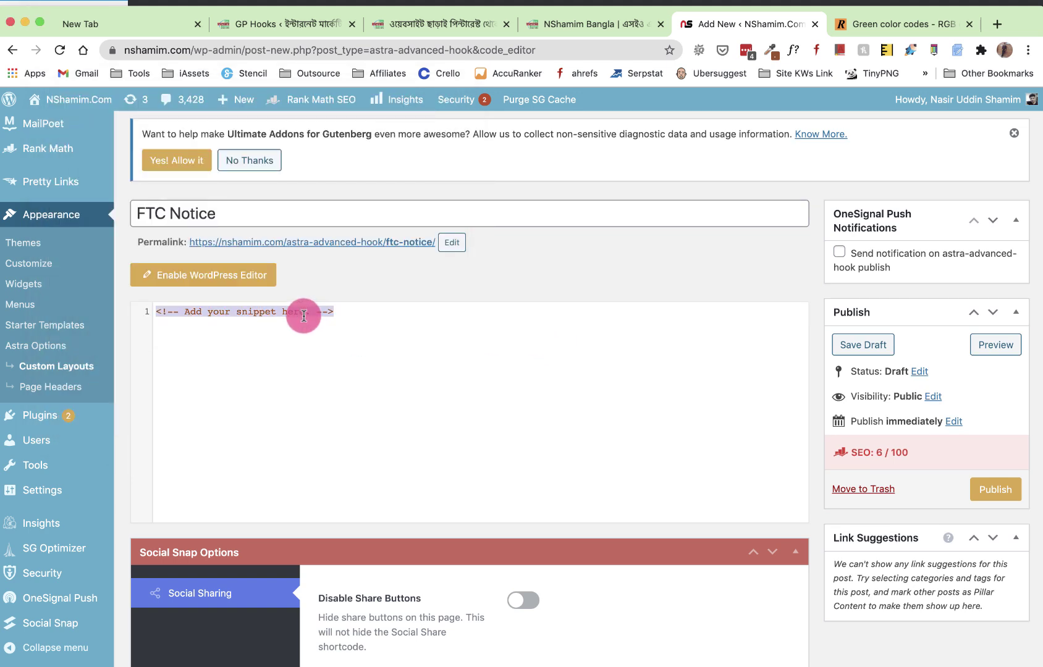
key("super+v")
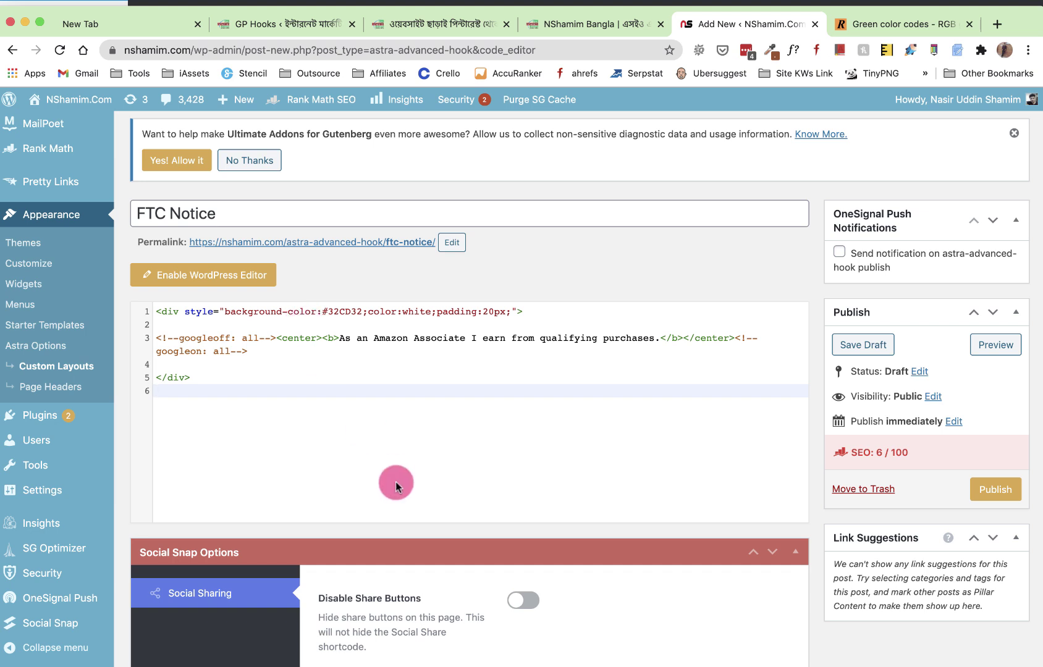
scroll(396, 481, "down", 1)
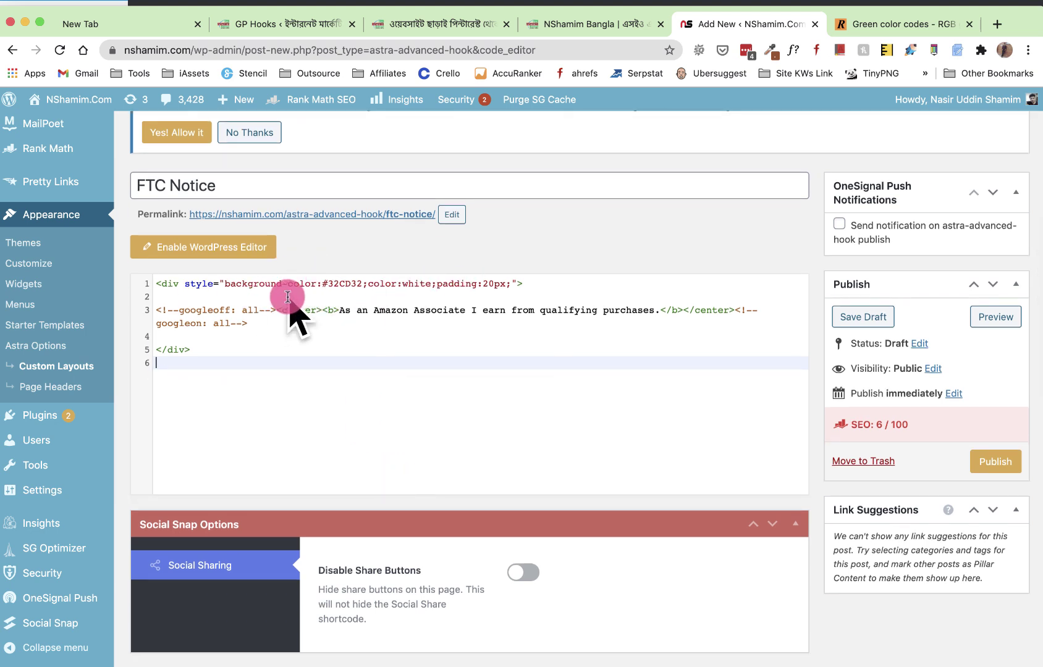
key("ctrl+Tab")
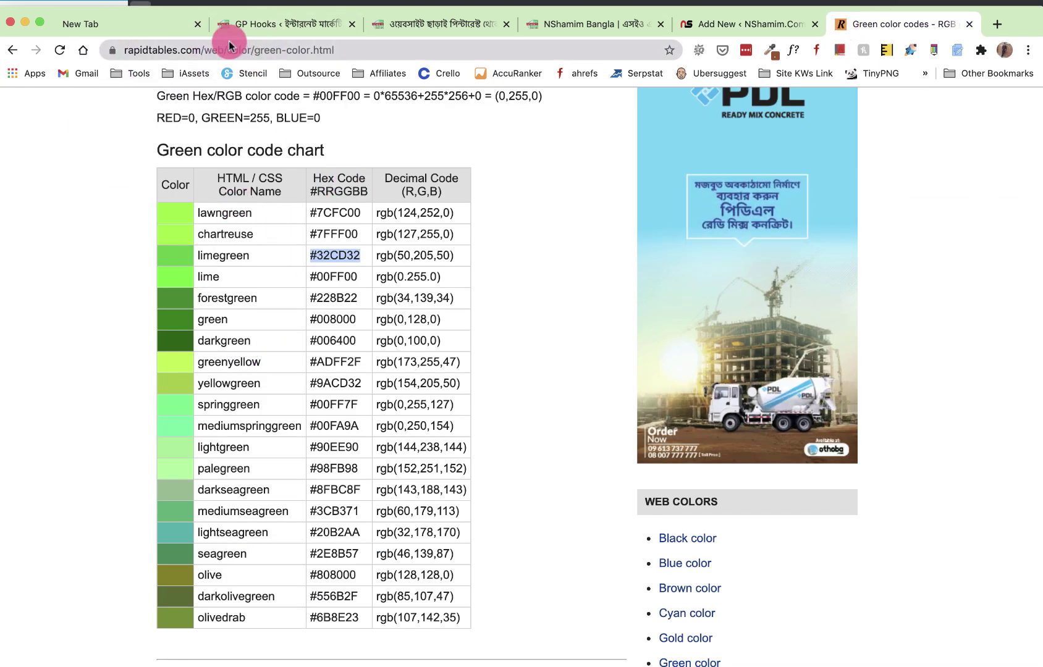
left_click(778, 24)
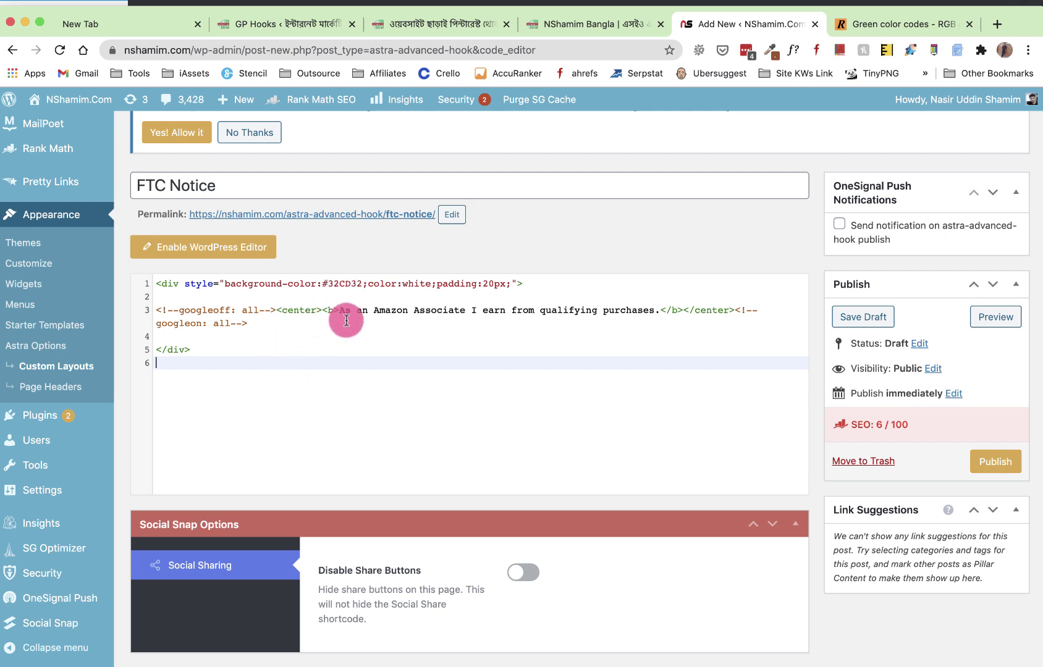
Step: Set the Layout option in the Custom Layout Settings to Hooks
scroll(396, 341, "down", 15)
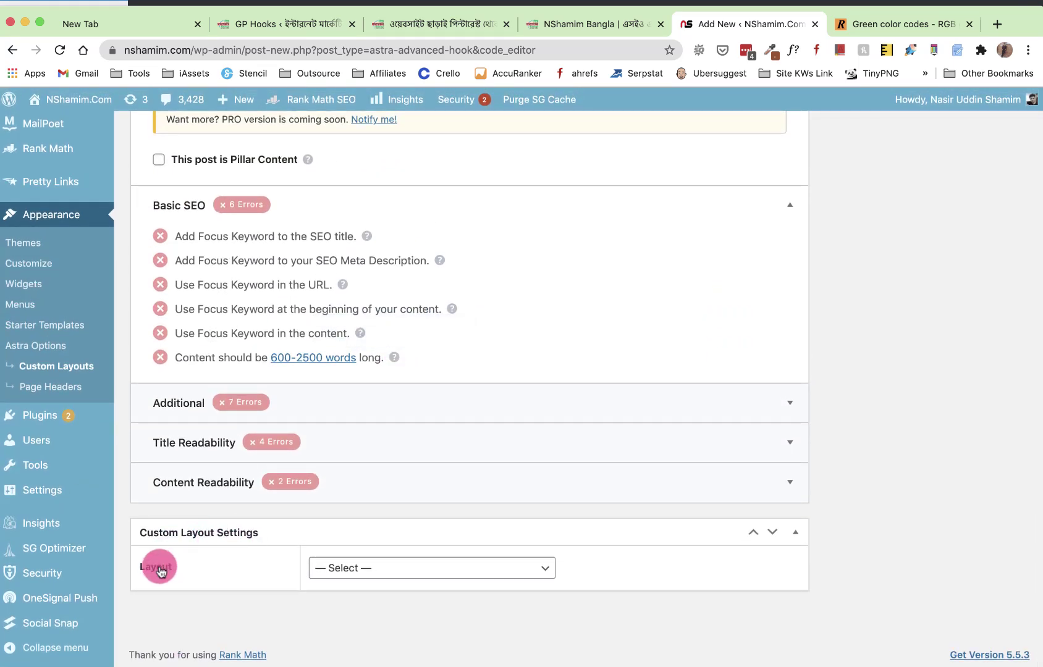
left_click(403, 568)
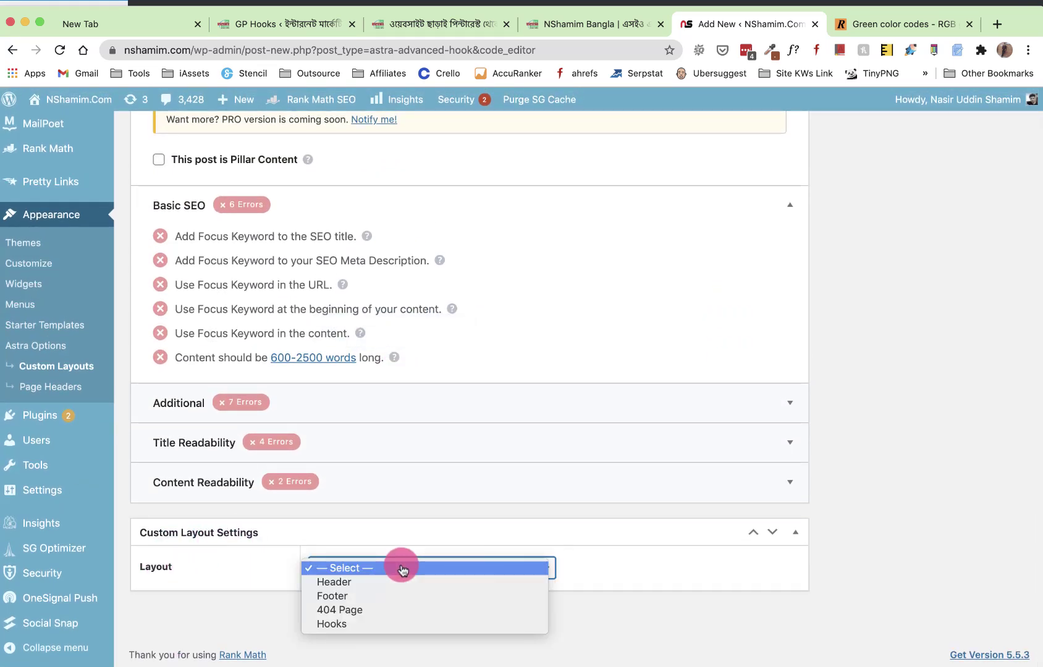
left_click(344, 624)
Step: Look through the available hook actions and set the layout's Action to content_before
scroll(431, 581, "down", 5)
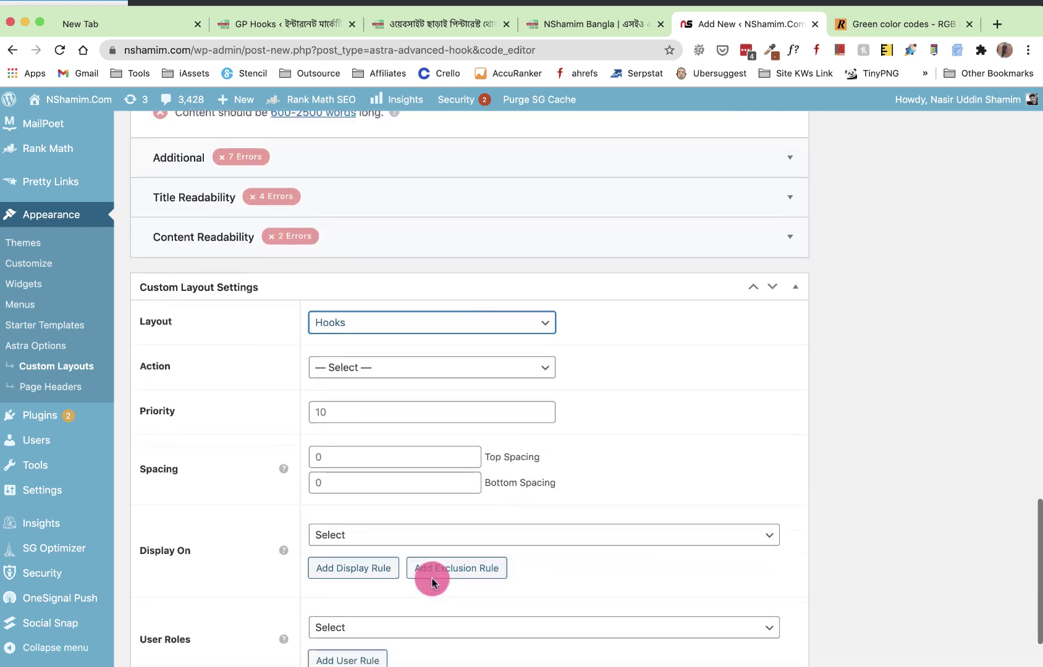
left_click(358, 366)
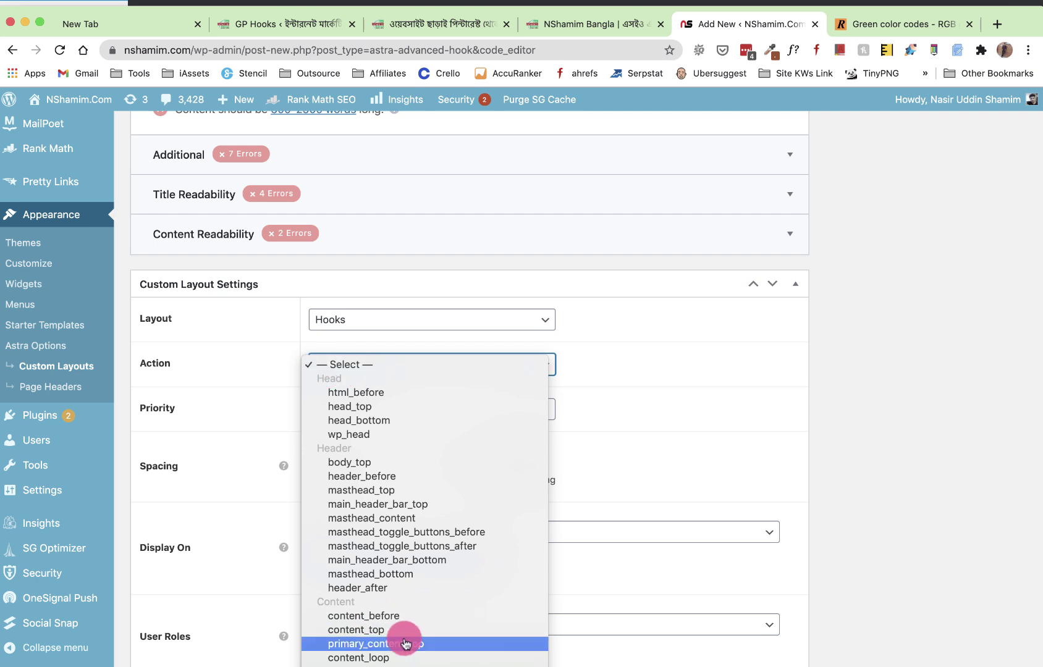
scroll(401, 638, "down", 4)
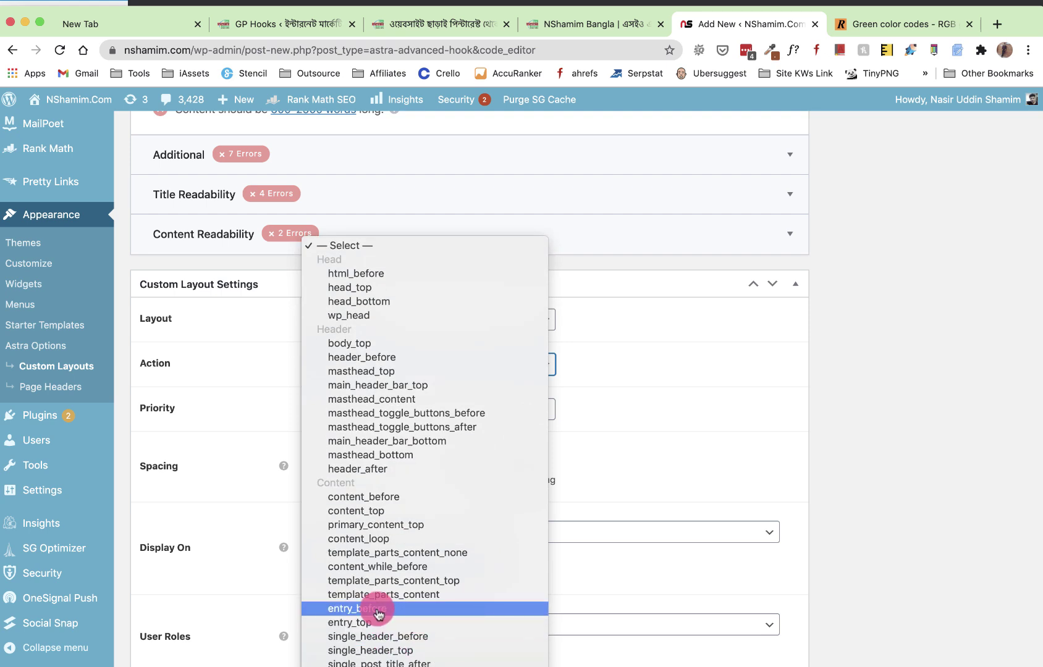
scroll(378, 614, "down", 3)
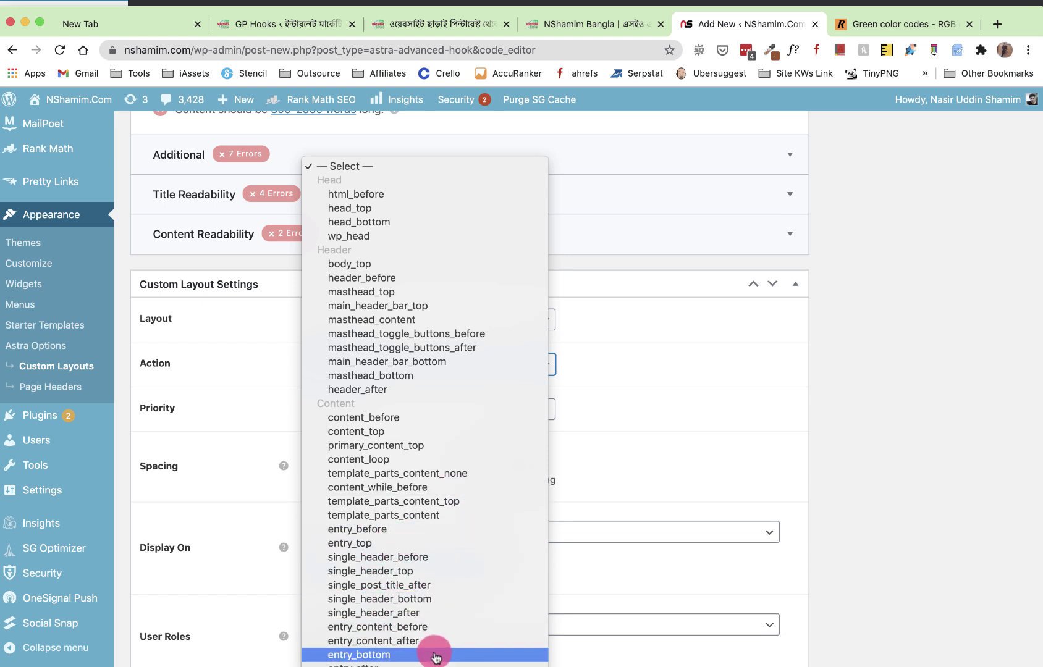
scroll(421, 655, "down", 3)
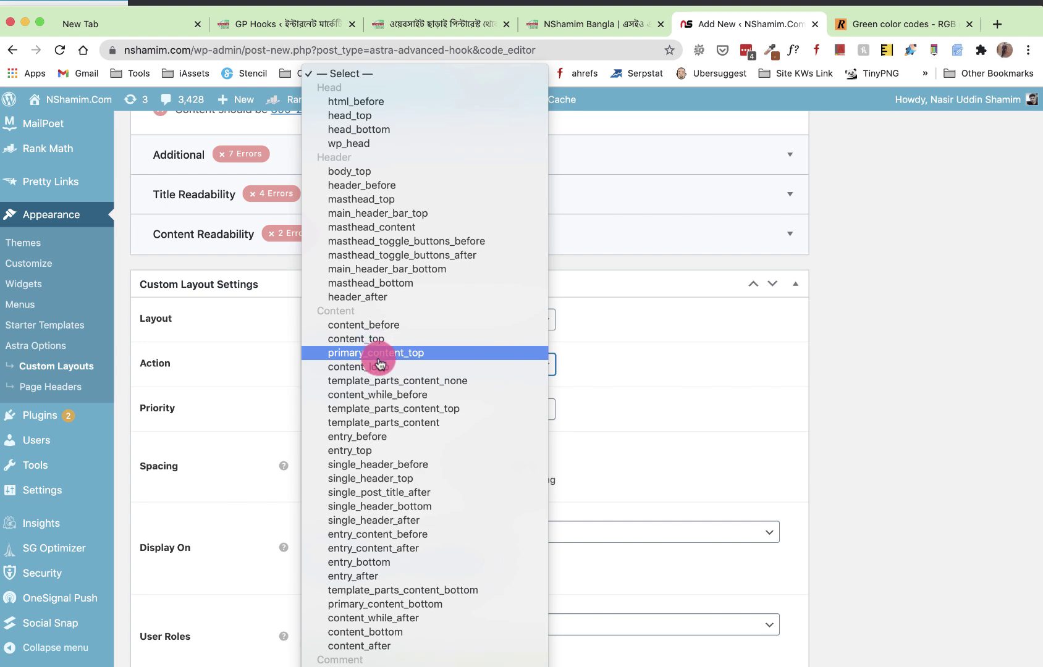
left_click(384, 328)
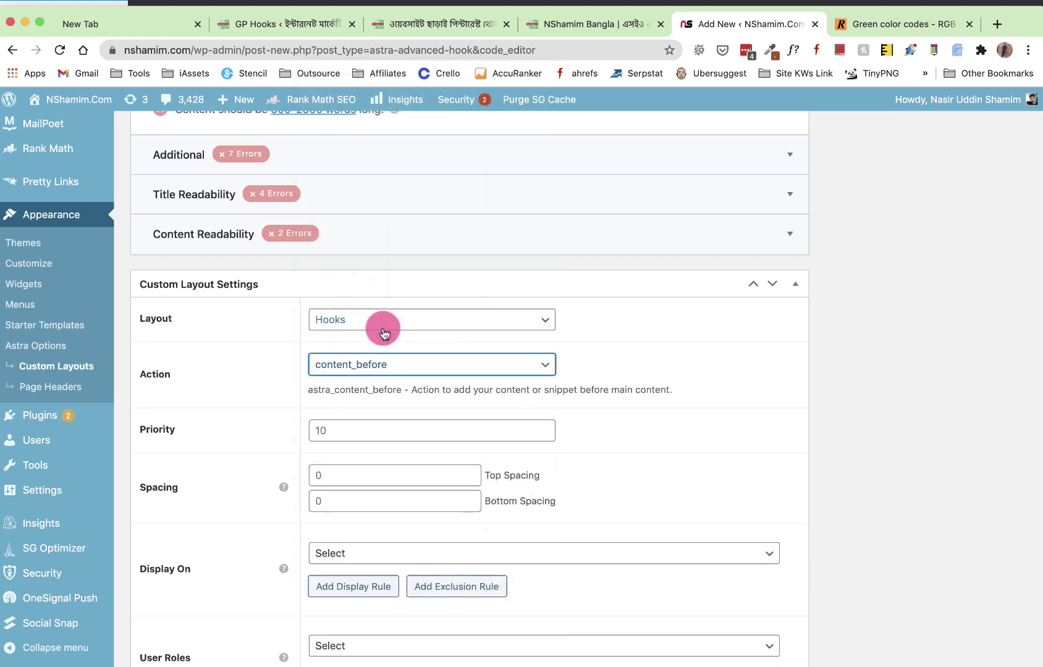
Step: Set the layout's Display On rule to All Posts
scroll(411, 458, "down", 3)
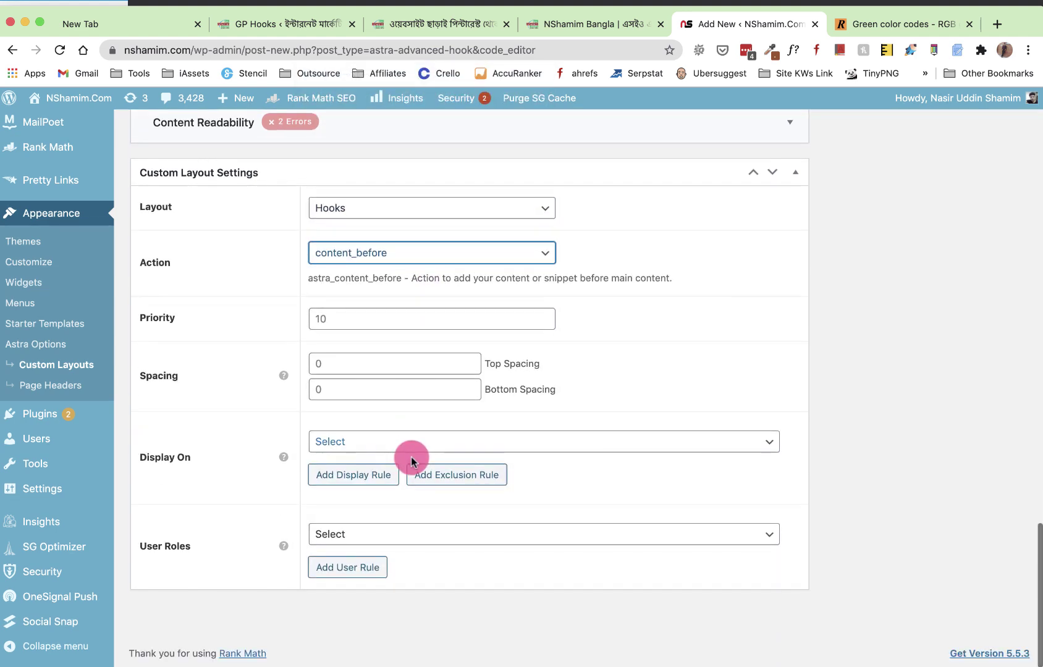
left_click(382, 445)
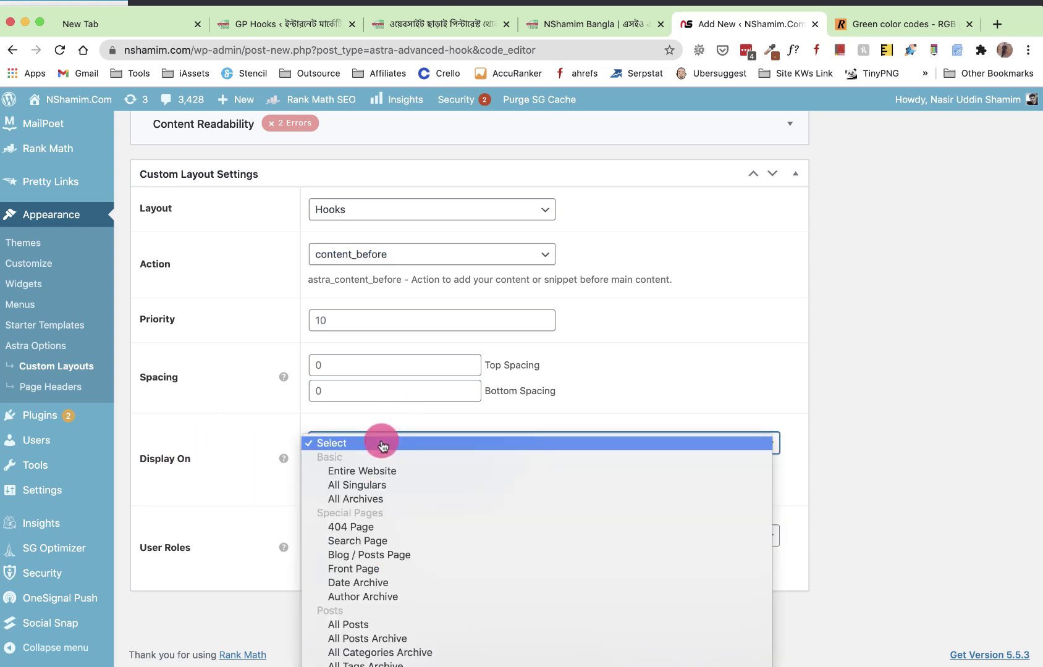
left_click(369, 626)
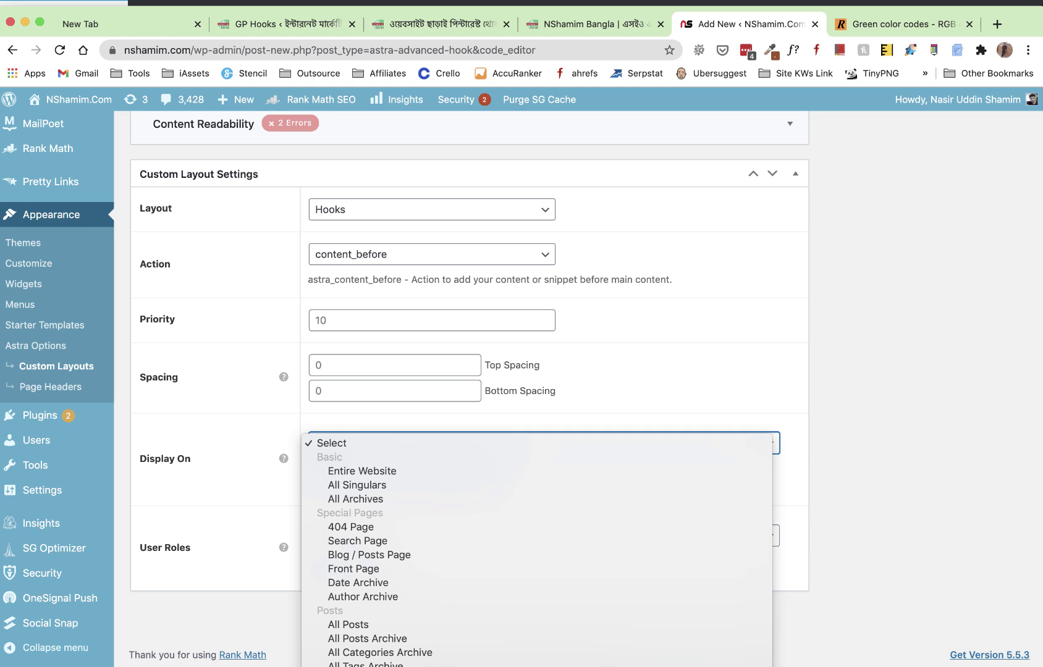
left_click(357, 627)
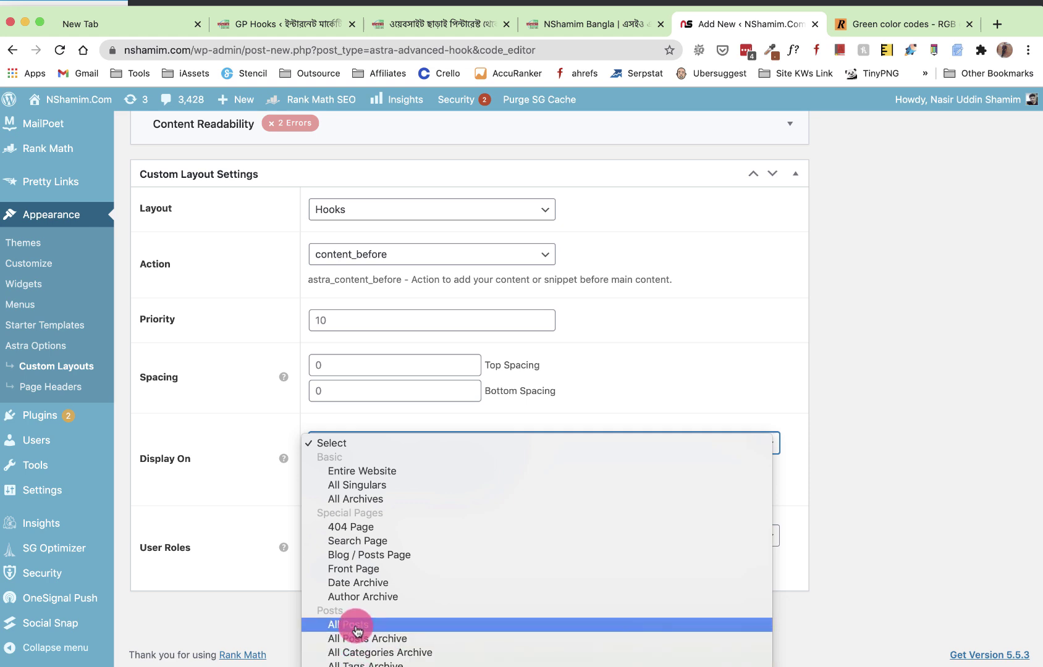
left_click(357, 627)
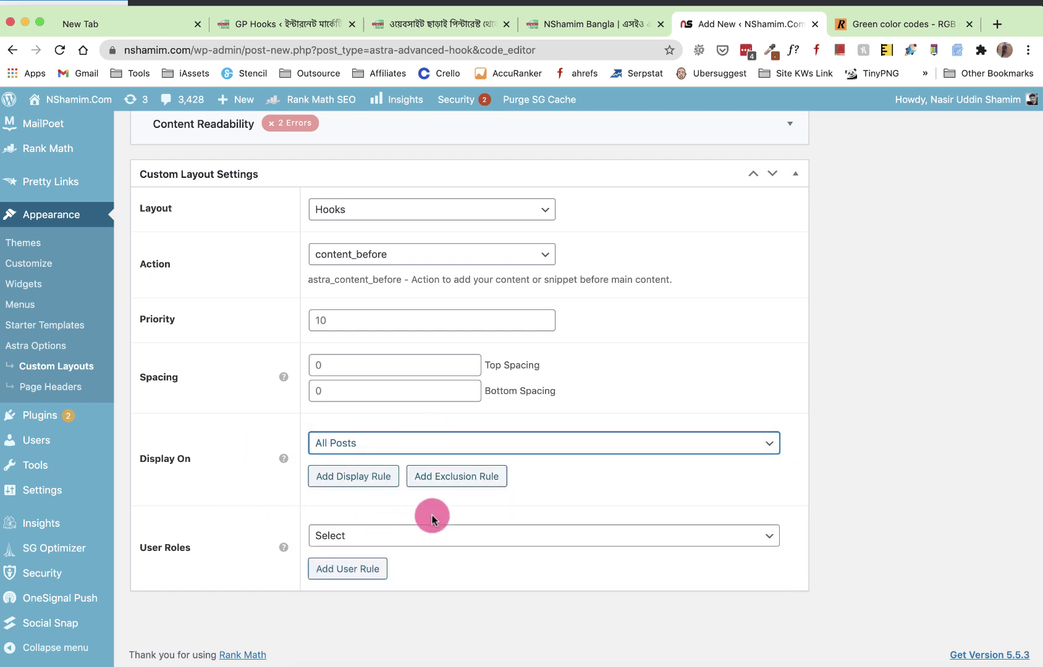
Step: Go back over the layout's code and publish the FTC Notice custom layout
scroll(391, 298, "up", 3)
scroll(391, 308, "up", 15)
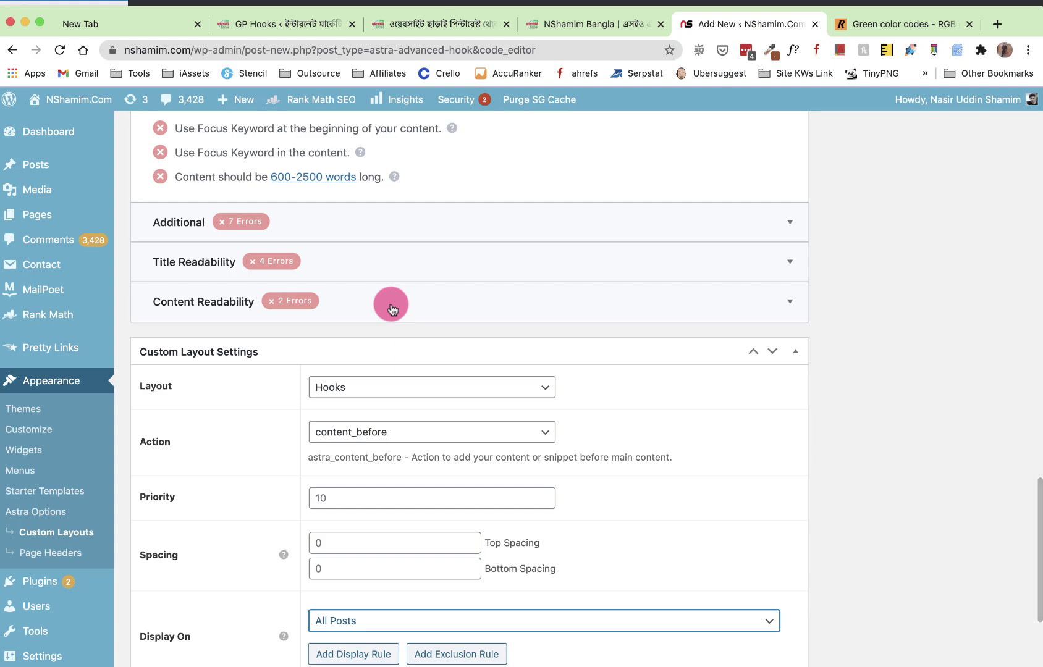
scroll(389, 305, "down", 10)
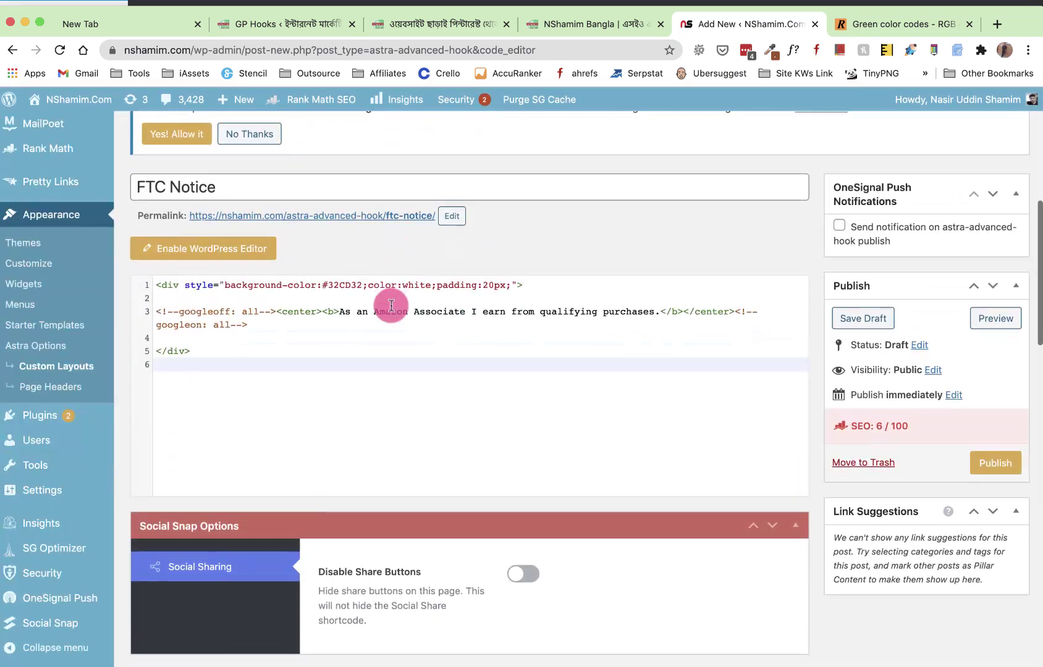
left_click(996, 359)
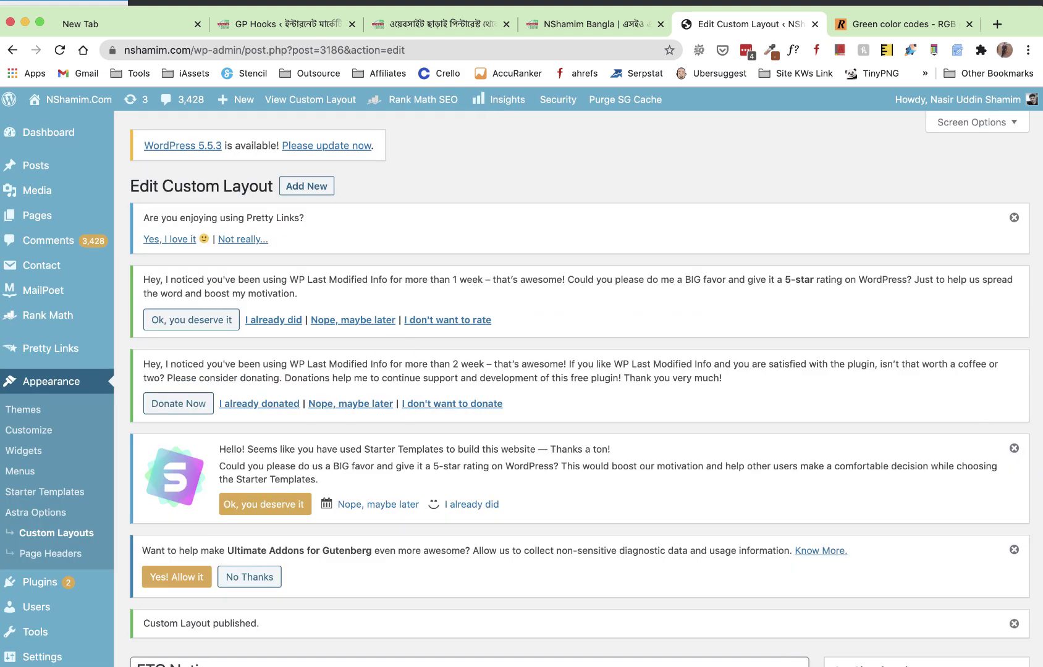
Step: Open the live NShamim.Com site in a new tab and go to the latest articles on the homepage
right_click(62, 122)
left_click(128, 133)
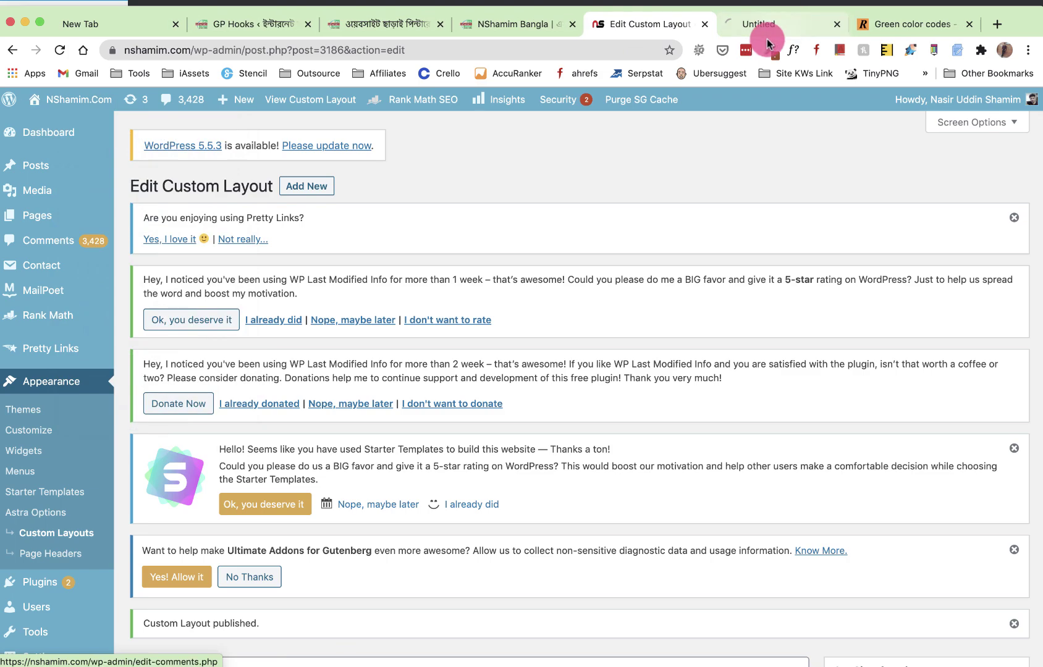
left_click(756, 28)
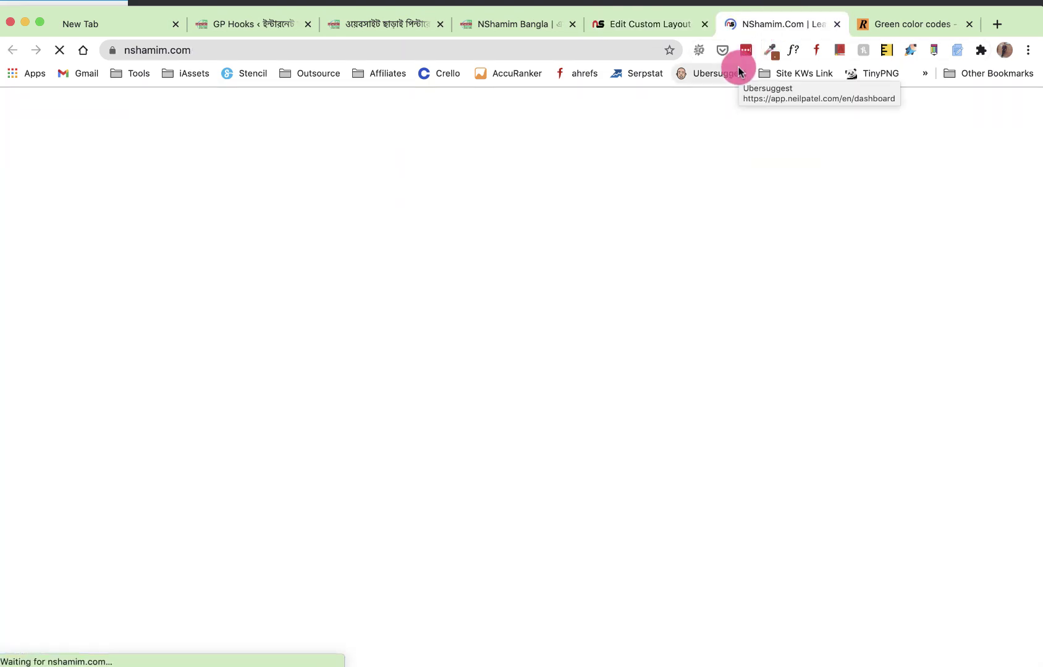
scroll(613, 315, "down", 10)
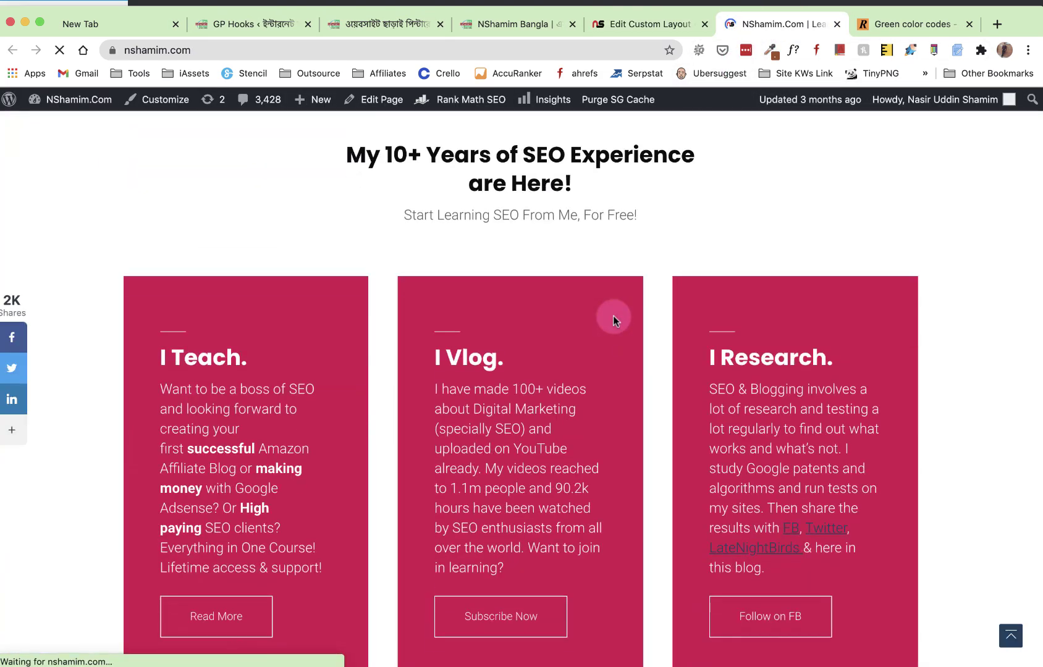
scroll(613, 315, "down", 5)
scroll(613, 315, "up", 2)
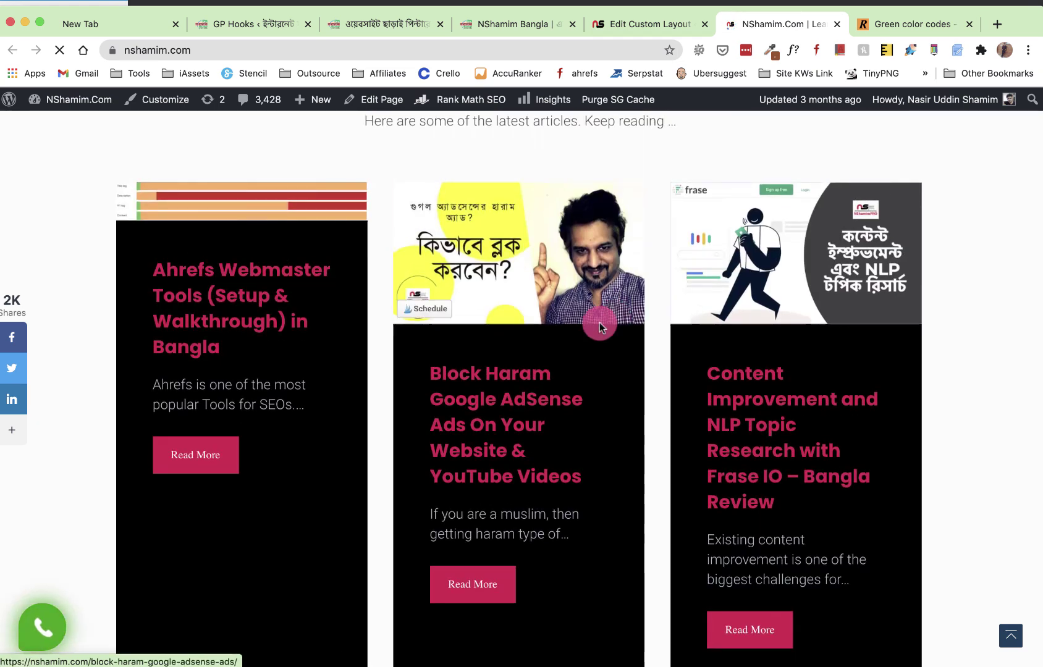
Step: Open the Ahrefs Webmaster Tools article, decline the notification request, and check for the disclosure bar under the title
left_click(253, 271)
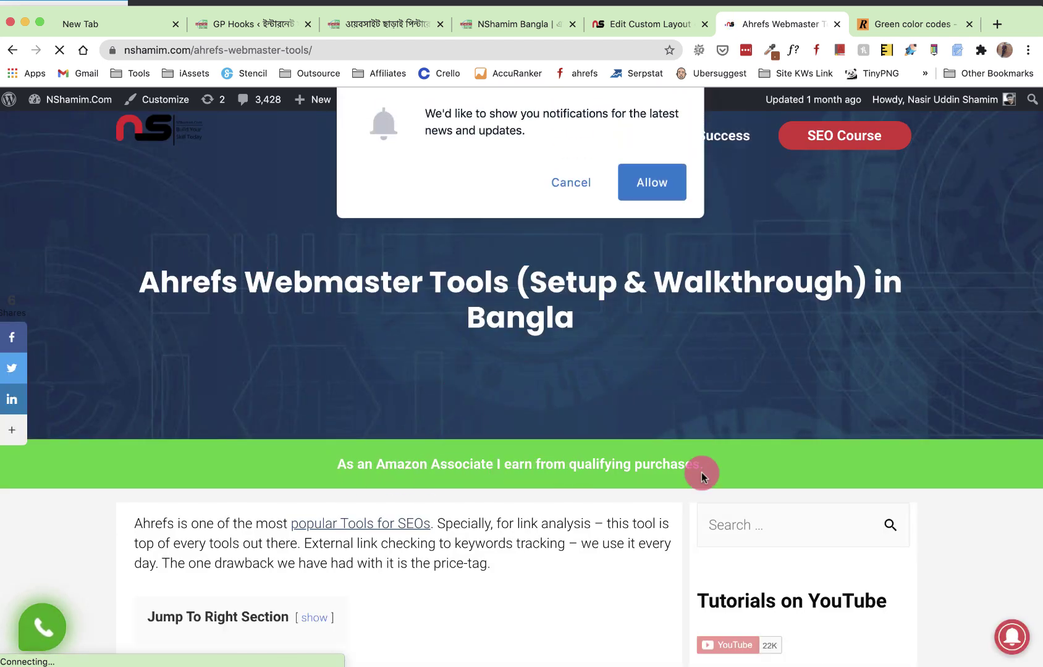
left_click(568, 184)
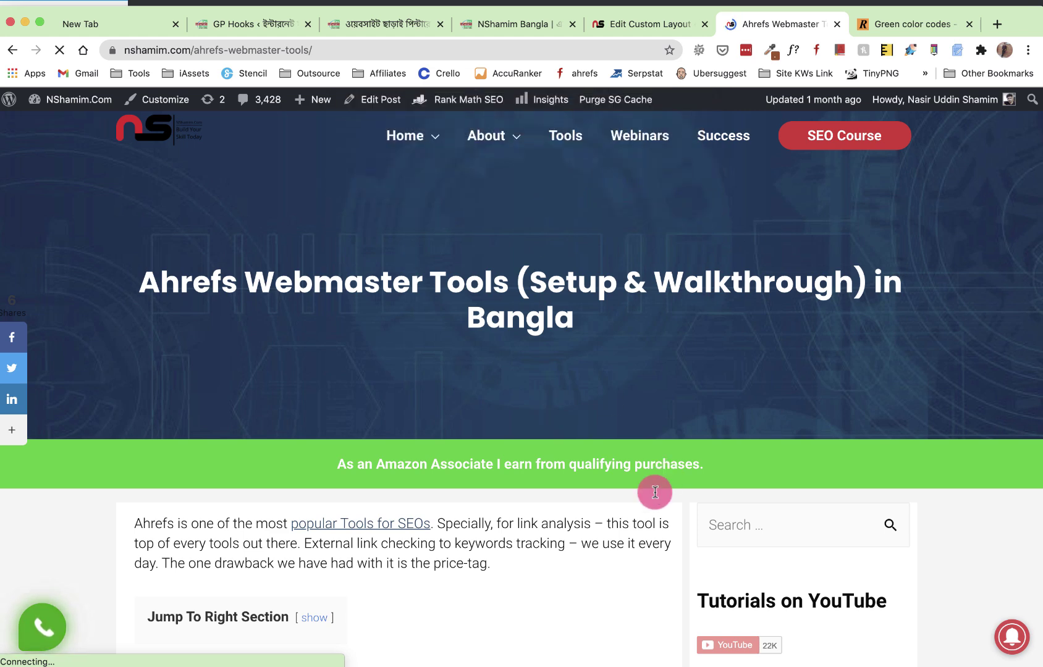
scroll(532, 494, "down", 1)
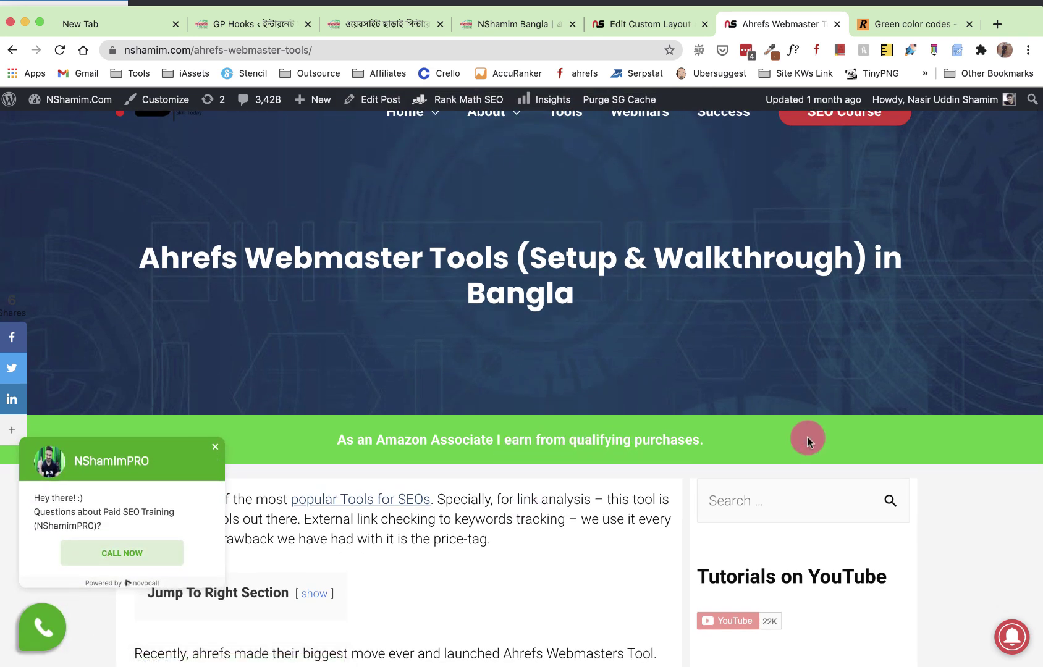
Step: Examine where the disclosure bar sits between the Ahrefs article's title banner and its first paragraph
scroll(772, 176, "up", 1)
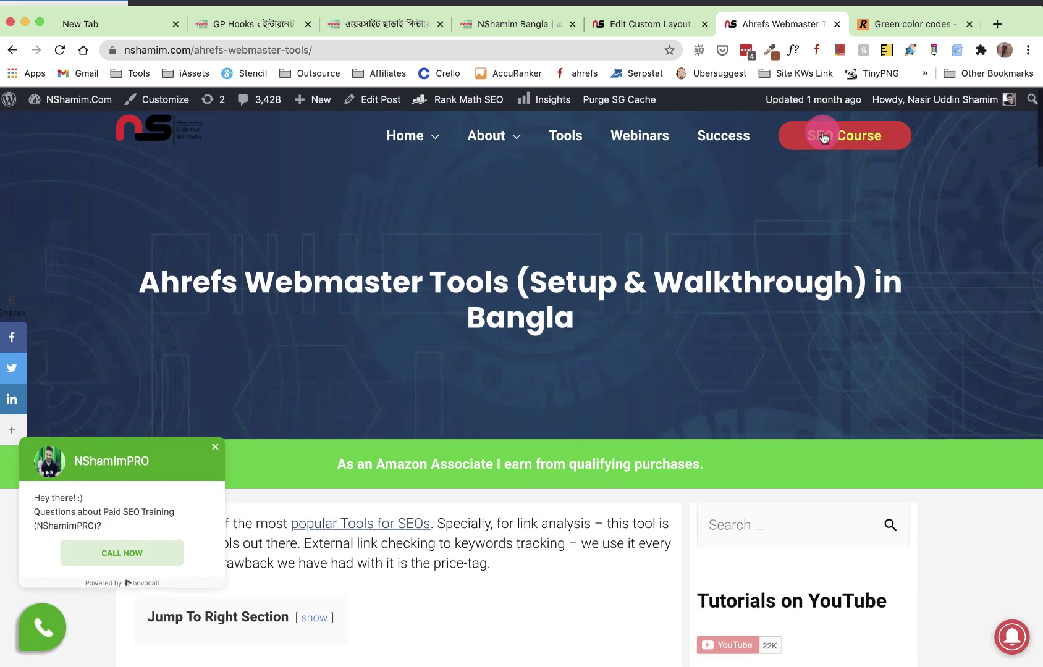
scroll(813, 373, "down", 3)
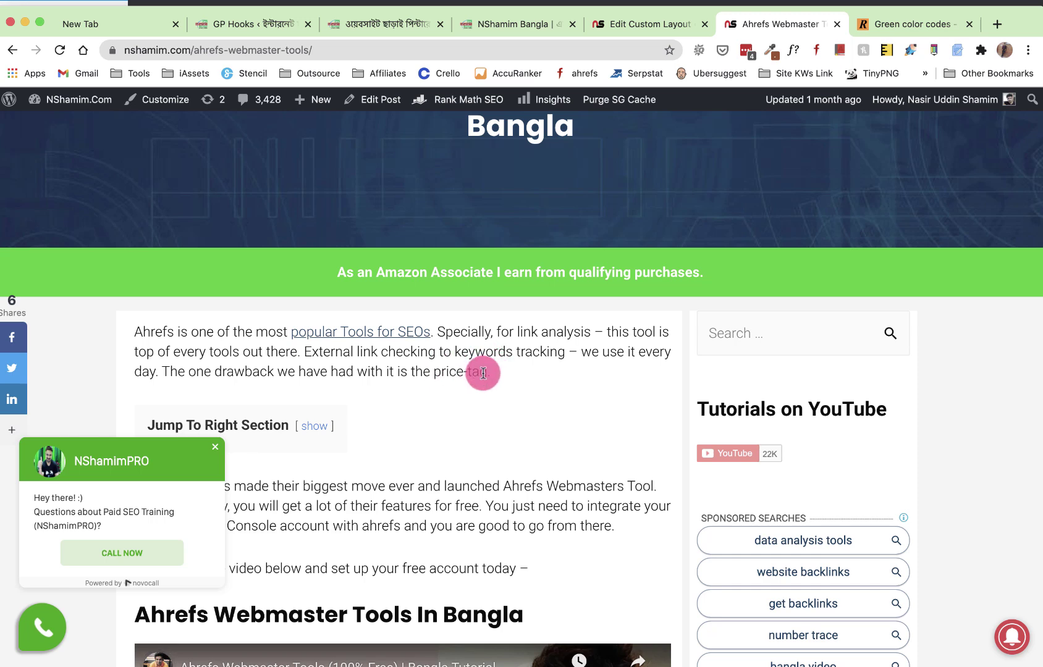
scroll(483, 373, "down", 2)
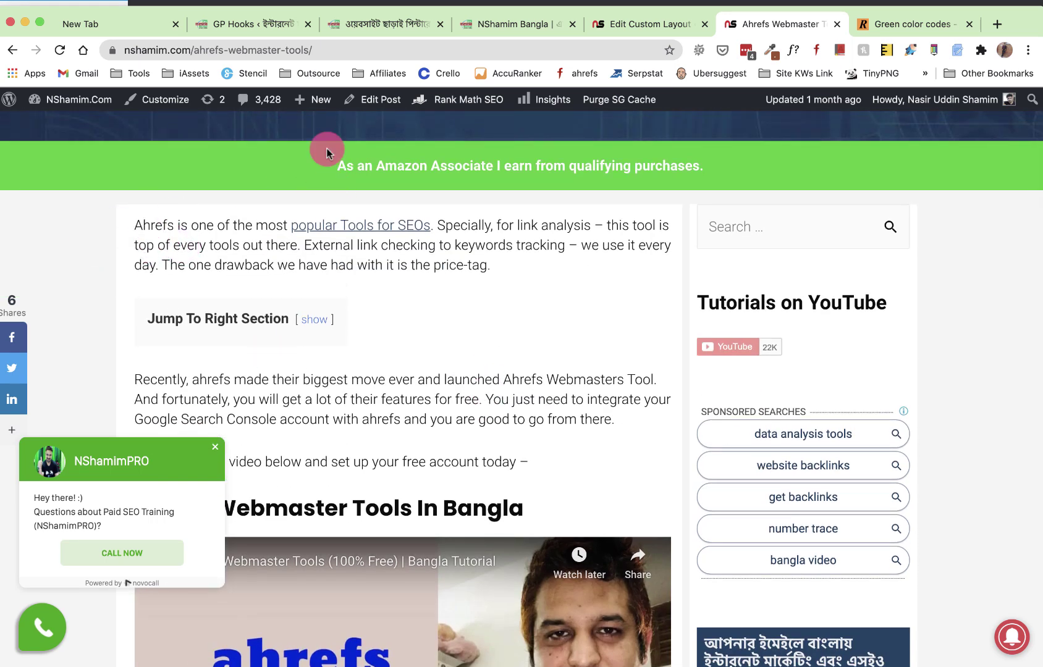
left_click_drag(138, 218, 666, 220)
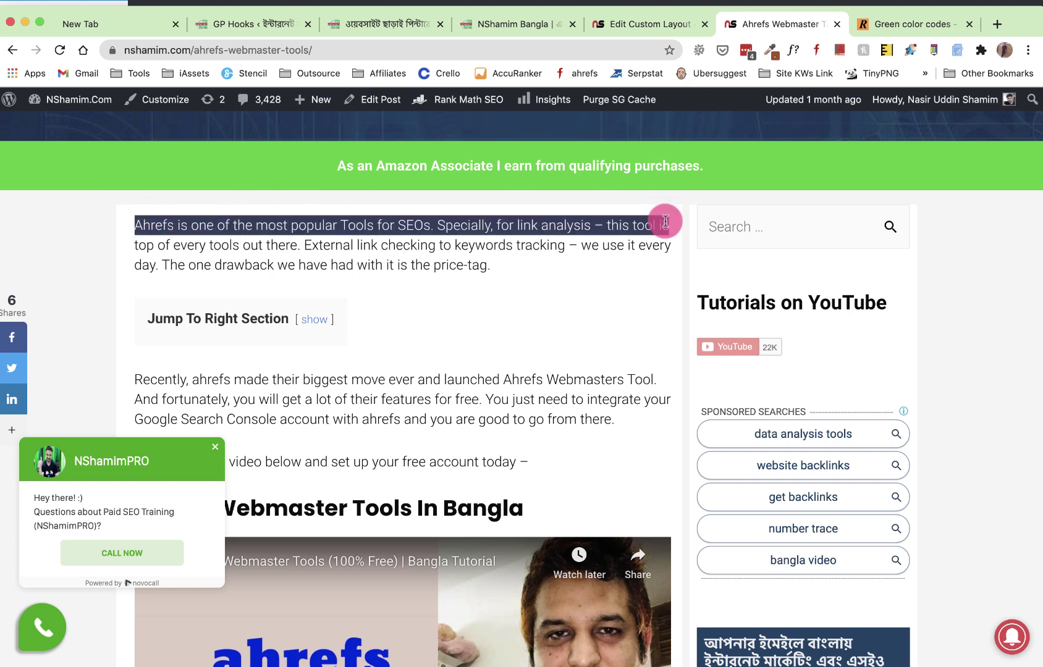
Step: Change the FTC Notice layout's hook action to entry_content_before and update the custom layout
left_click(644, 26)
scroll(442, 392, "down", 20)
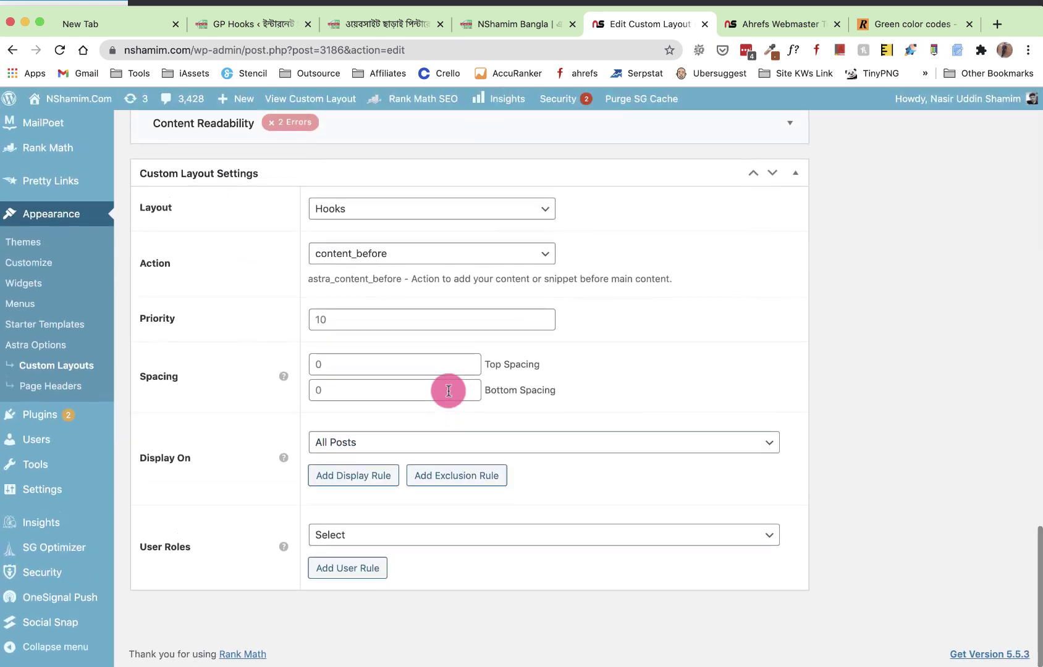
scroll(386, 404, "up", 2)
left_click(391, 324)
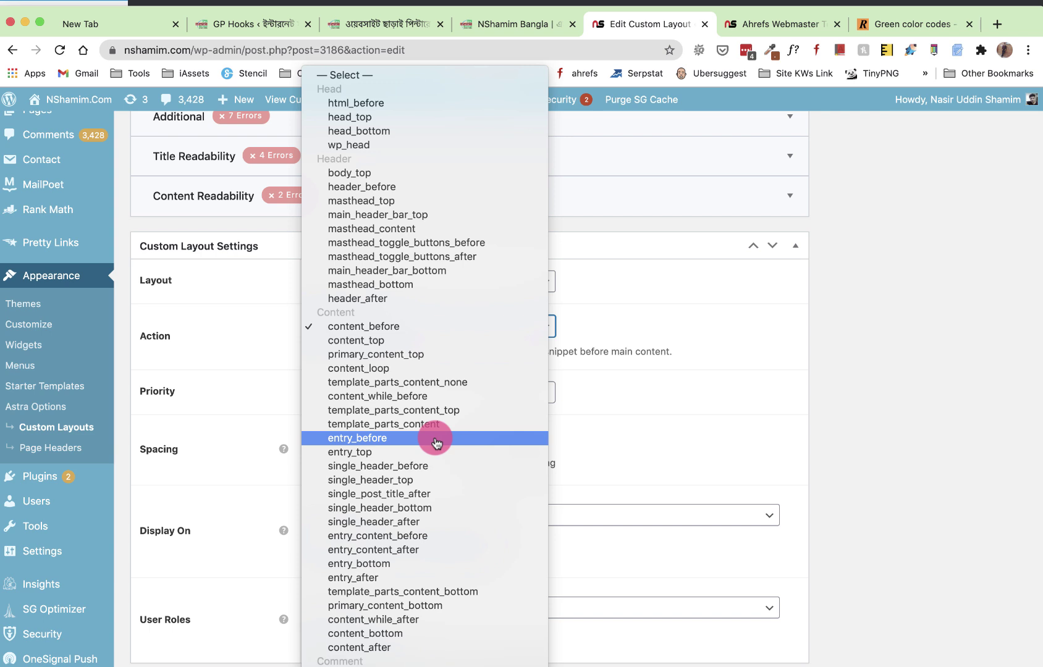
left_click(430, 544)
scroll(652, 437, "up", 15)
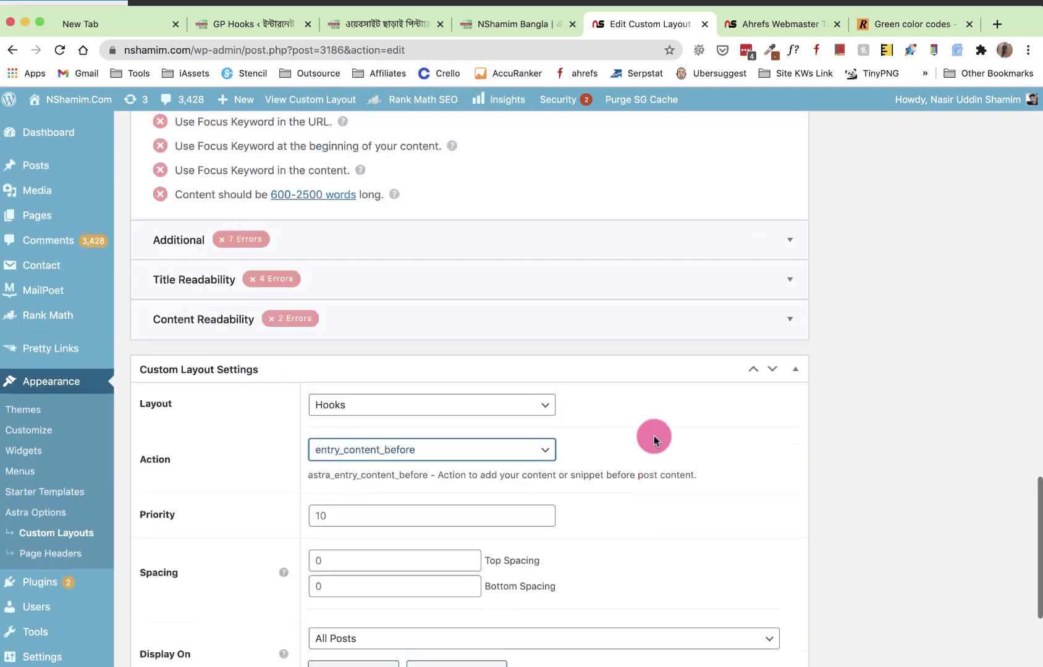
scroll(988, 513, "down", 12)
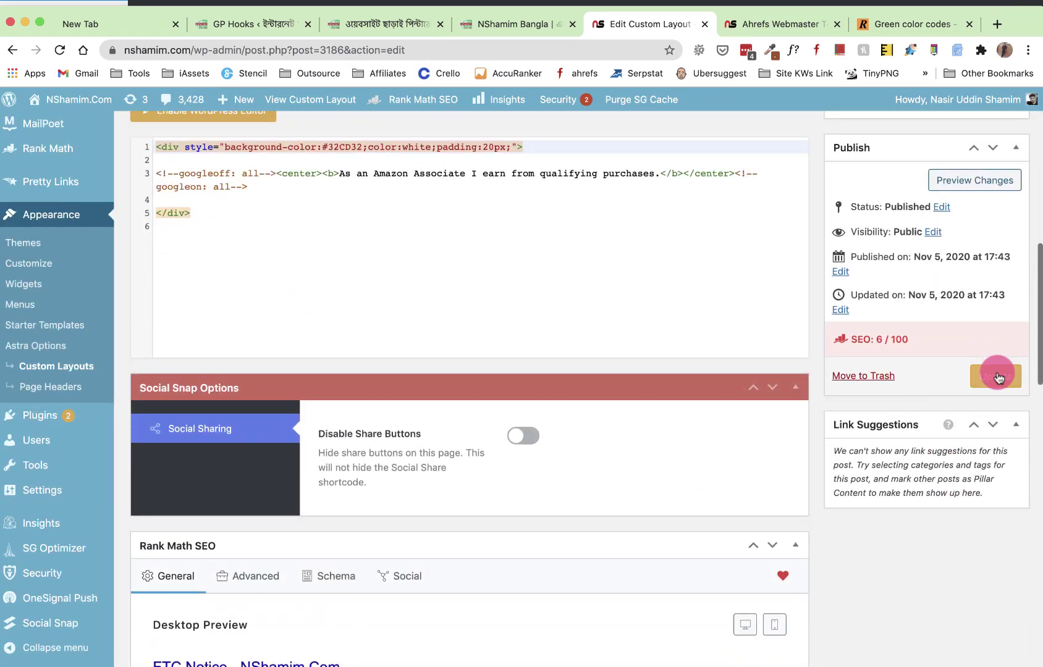
left_click(996, 376)
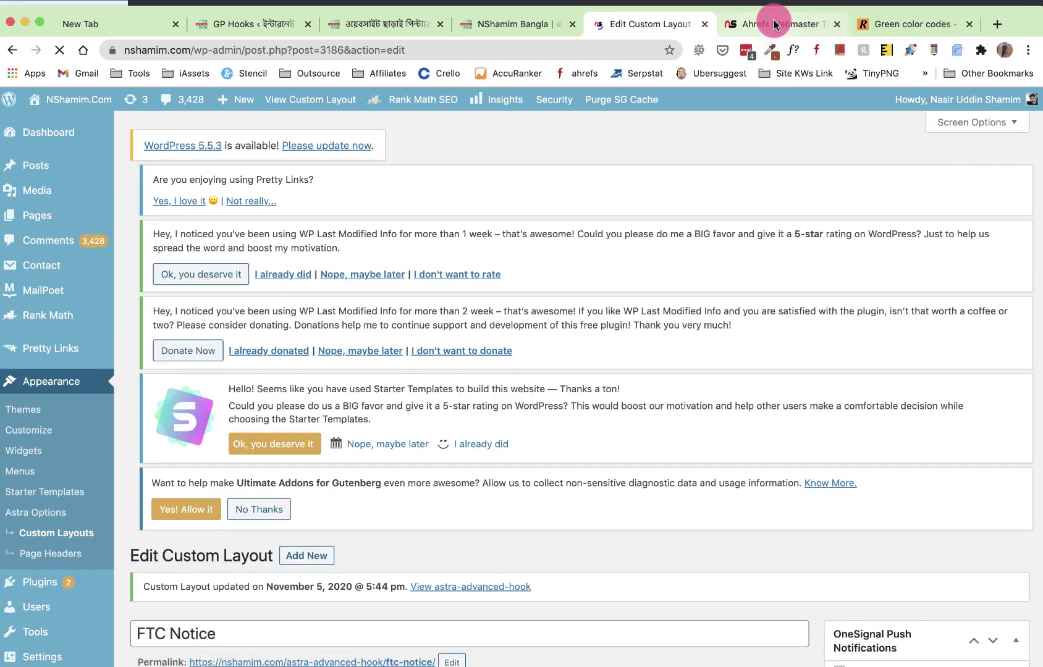
Step: Reload the live Ahrefs Webmaster Tools article and check the disclosure's placement above the first paragraph
left_click(776, 24)
key("super+r")
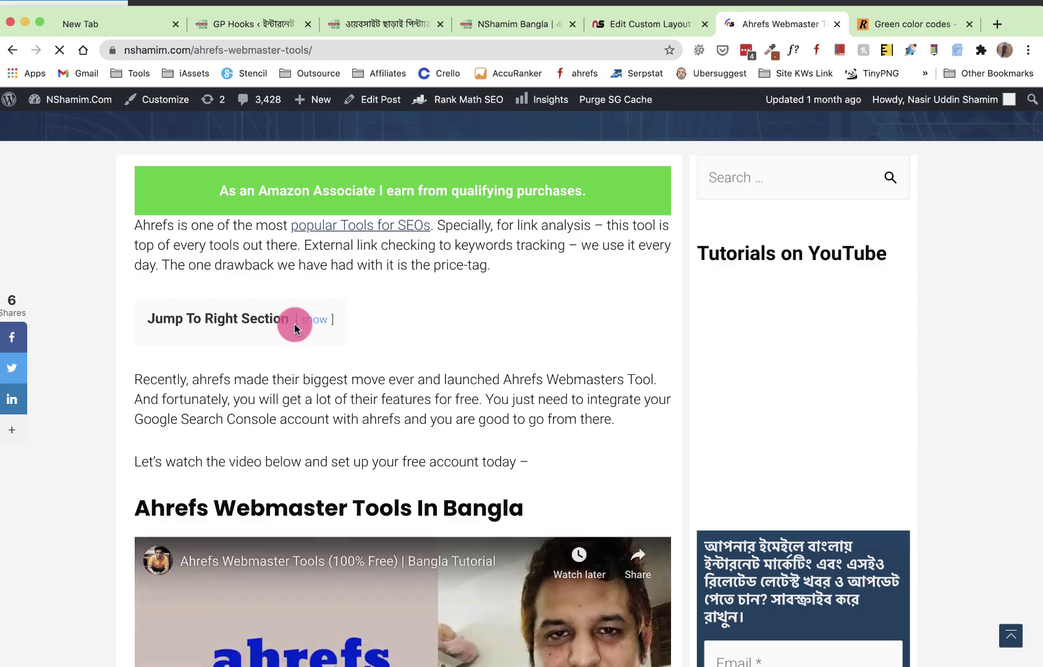
scroll(294, 324, "up", 4)
scroll(295, 323, "down", 2)
left_click_drag(215, 256, 738, 262)
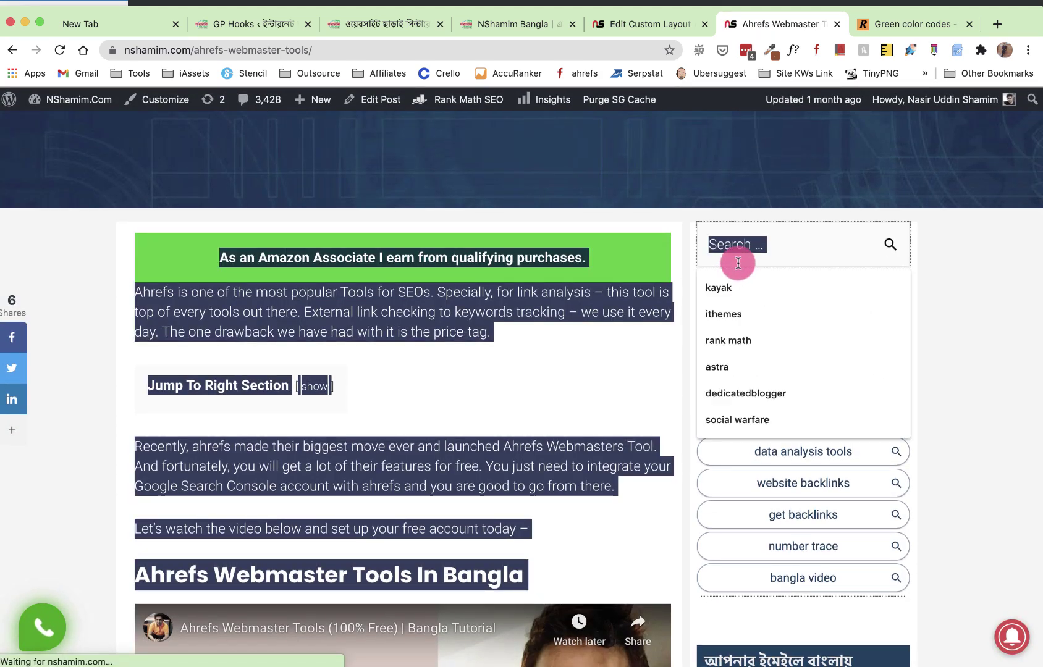
left_click(613, 263)
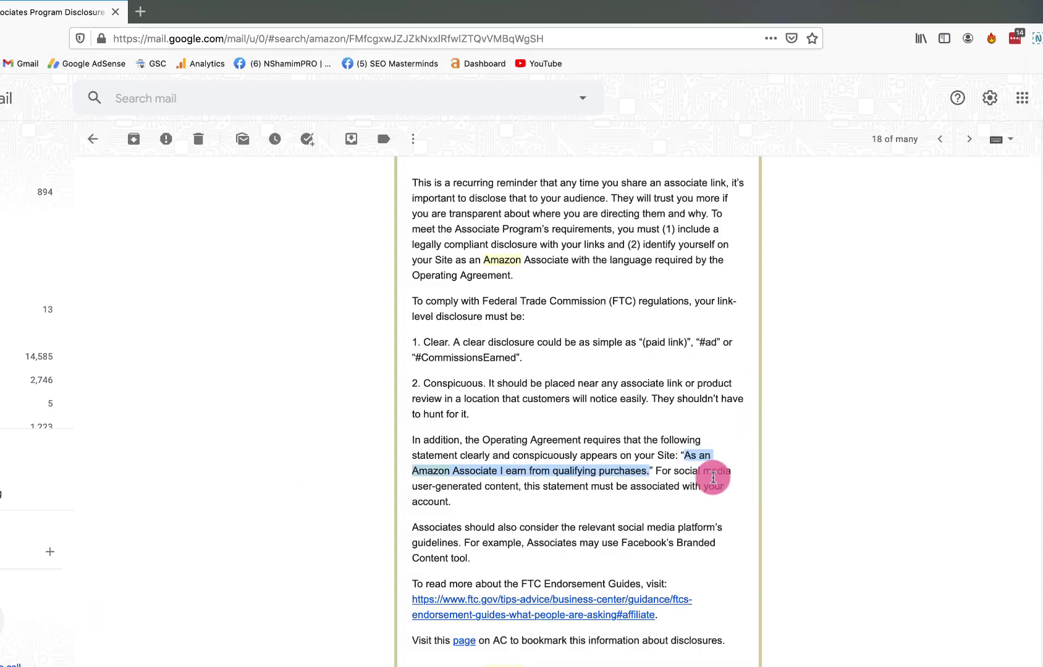
Step: Reread the required "As an Amazon Associate I earn from qualifying purchases" statement in the Gmail message, and return to the article in Chrome
left_click(502, 484)
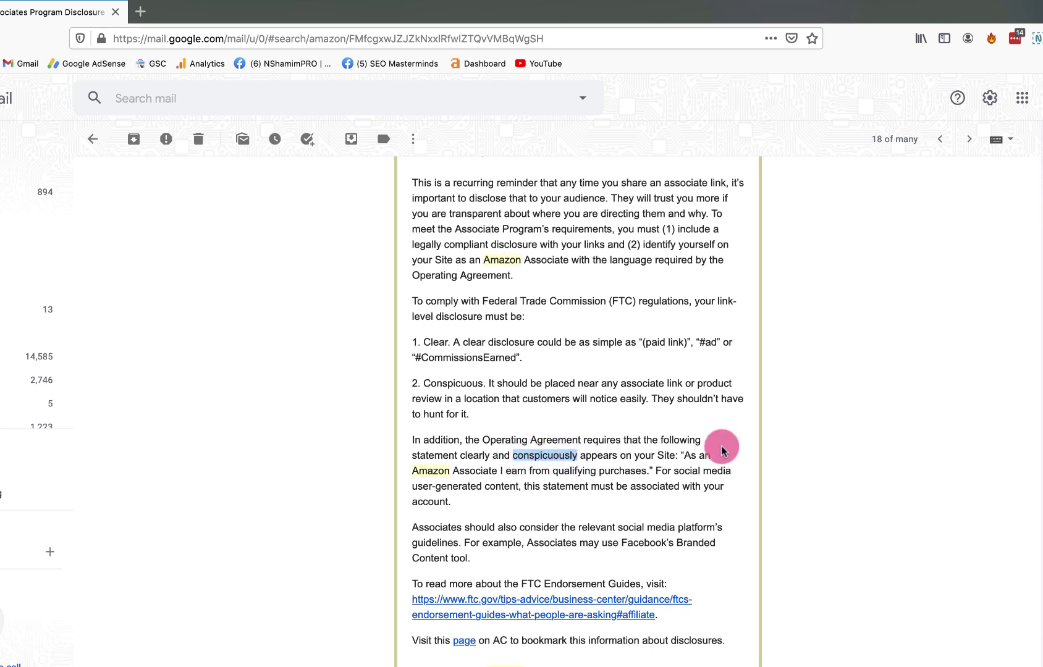
left_click_drag(682, 461, 646, 469)
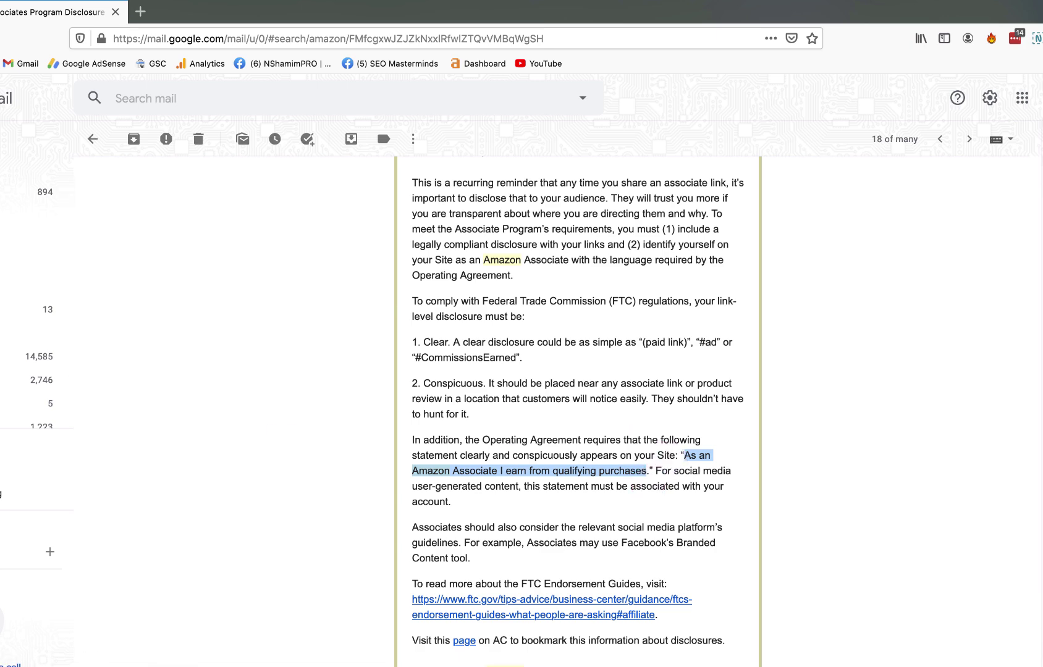
key("super+Tab")
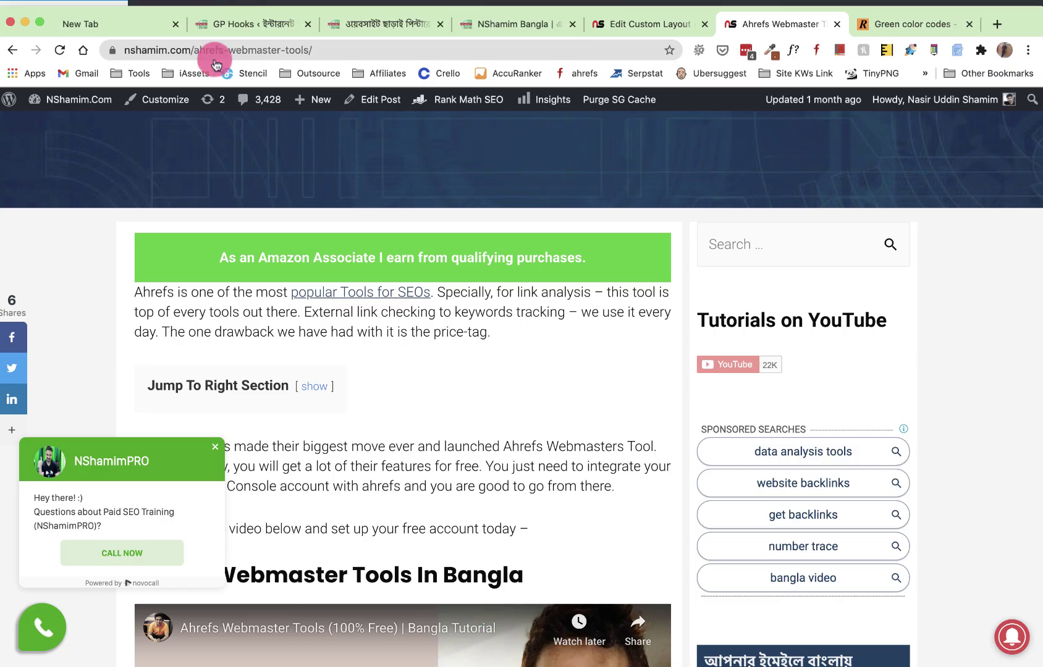
Step: Remove the disclosure code from the After Entry Title hook on the Bangla site's GP Hooks page and save the hooks
left_click(249, 24)
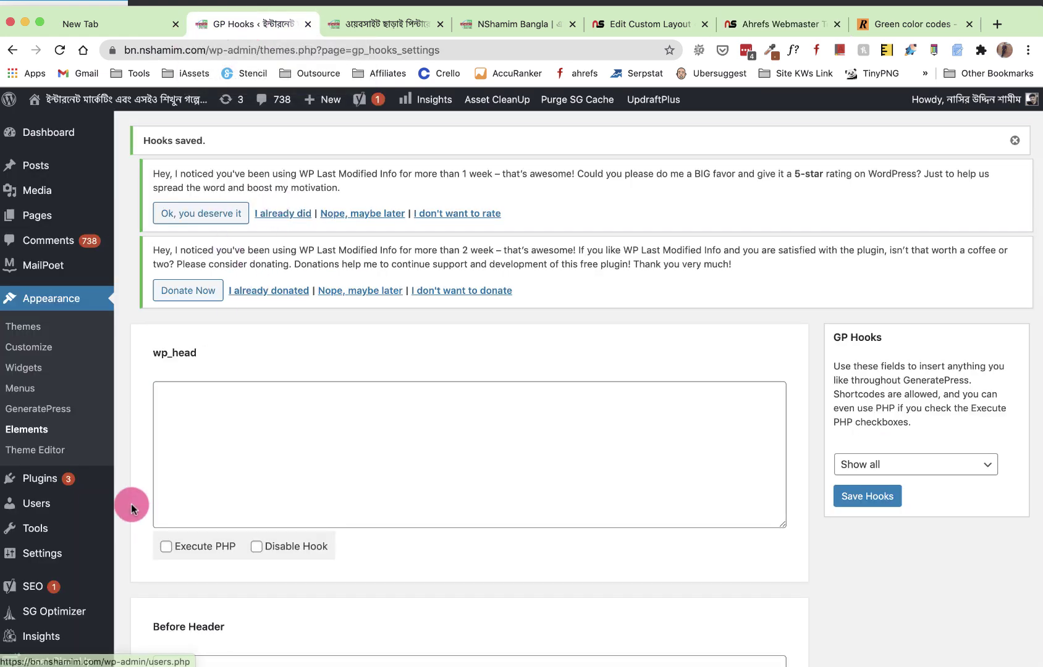
scroll(316, 425, "down", 10)
scroll(317, 427, "down", 4)
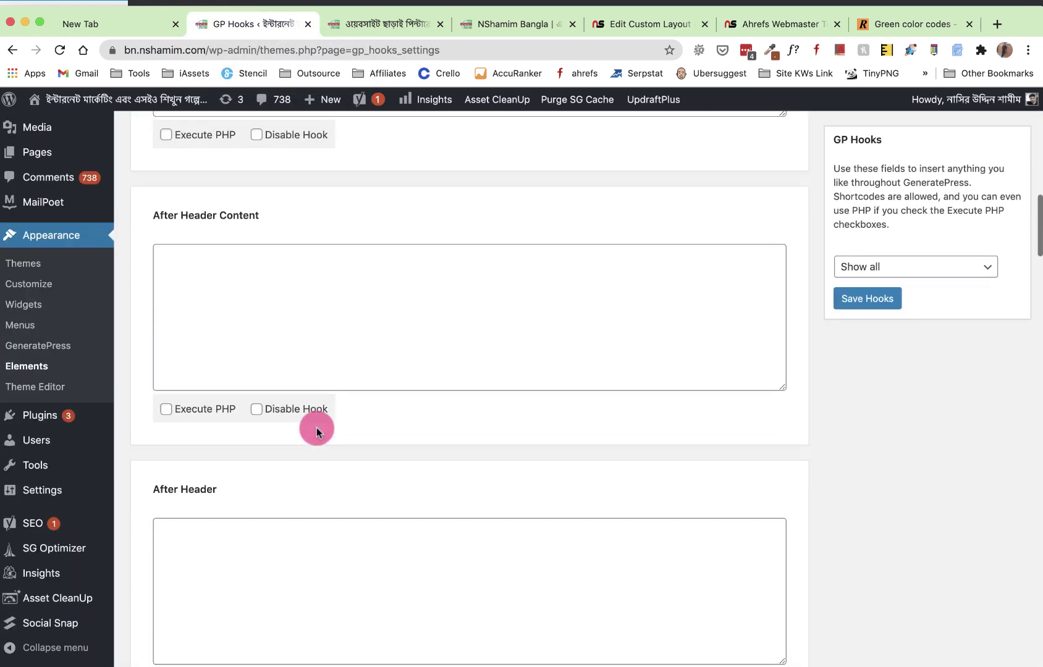
scroll(401, 443, "down", 15)
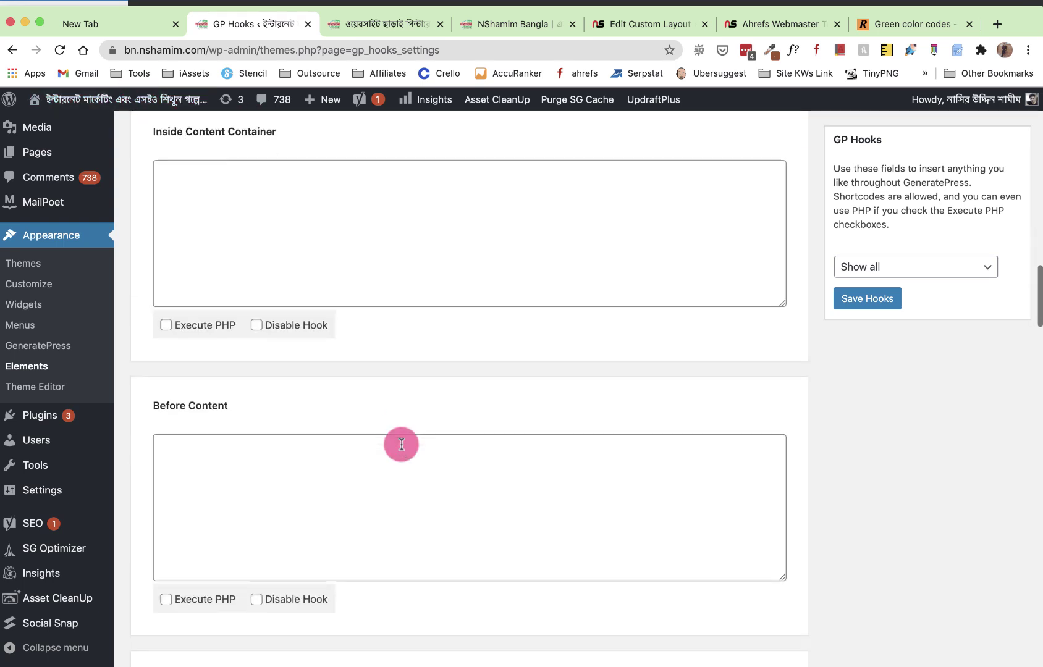
scroll(401, 446, "up", 2)
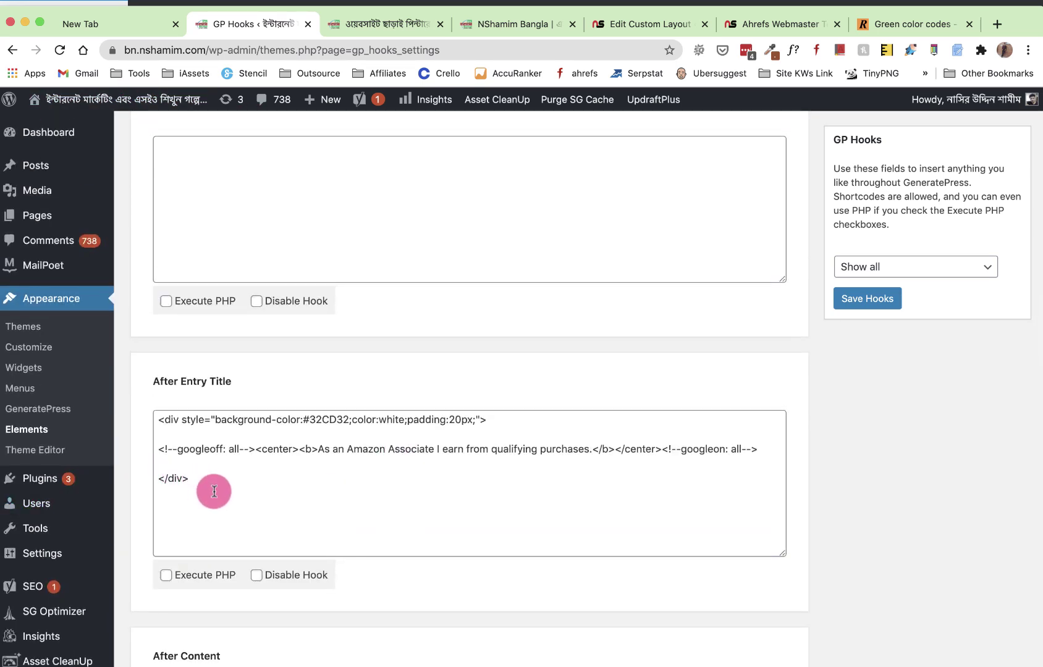
left_click_drag(214, 491, 130, 405)
key("BackSpace")
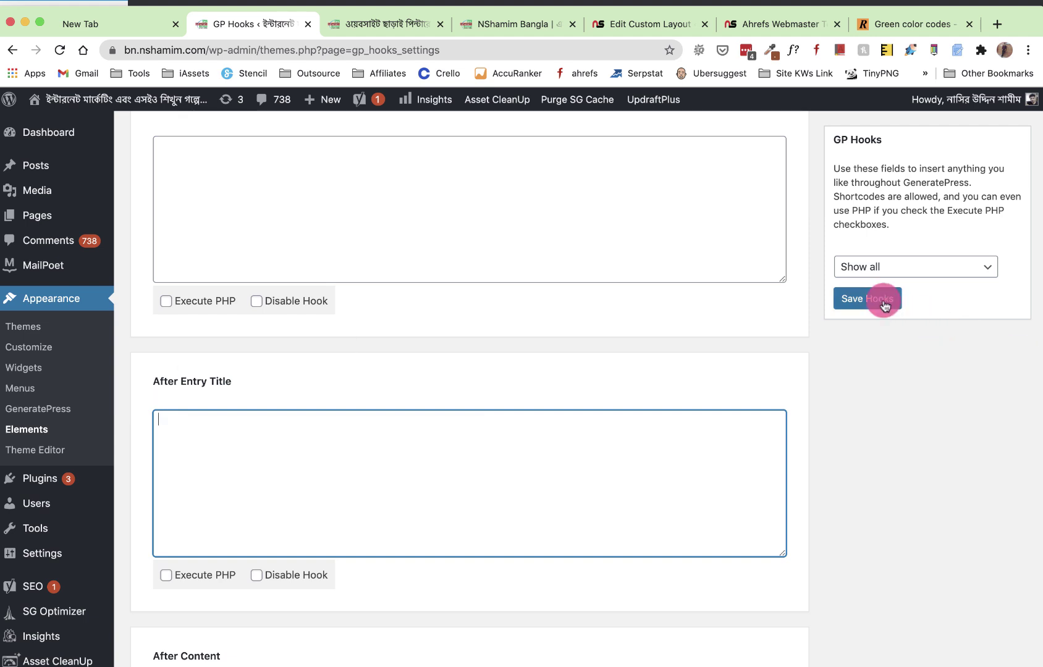
left_click(858, 298)
Step: Reload the live Pinterest article on the Bangla site to check that the disclosure bar is gone
left_click(378, 15)
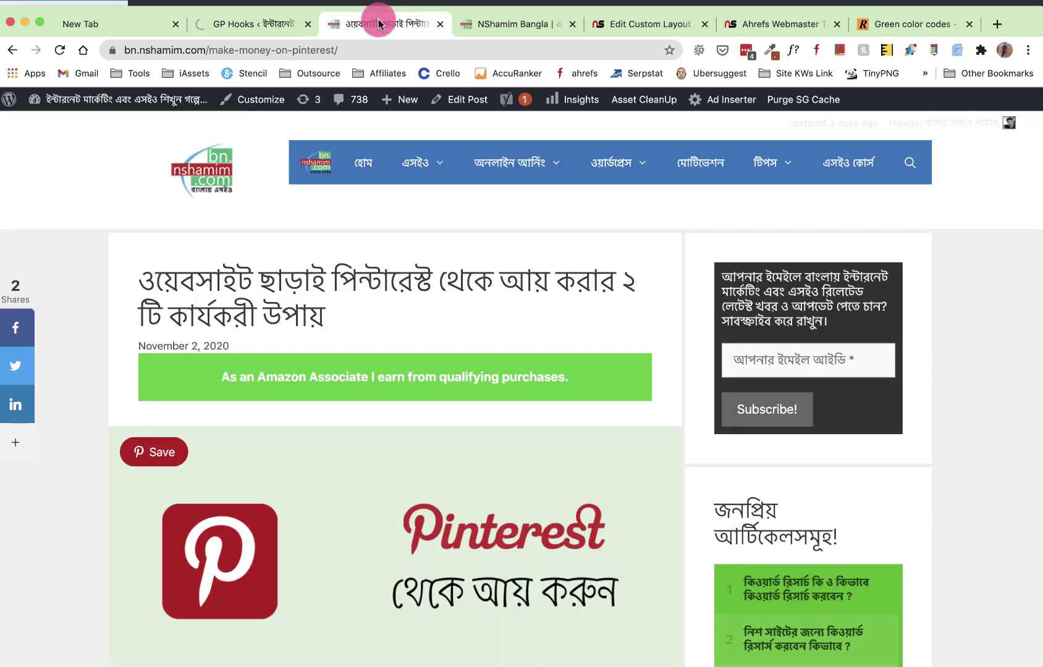
left_click(210, 22)
left_click(379, 24)
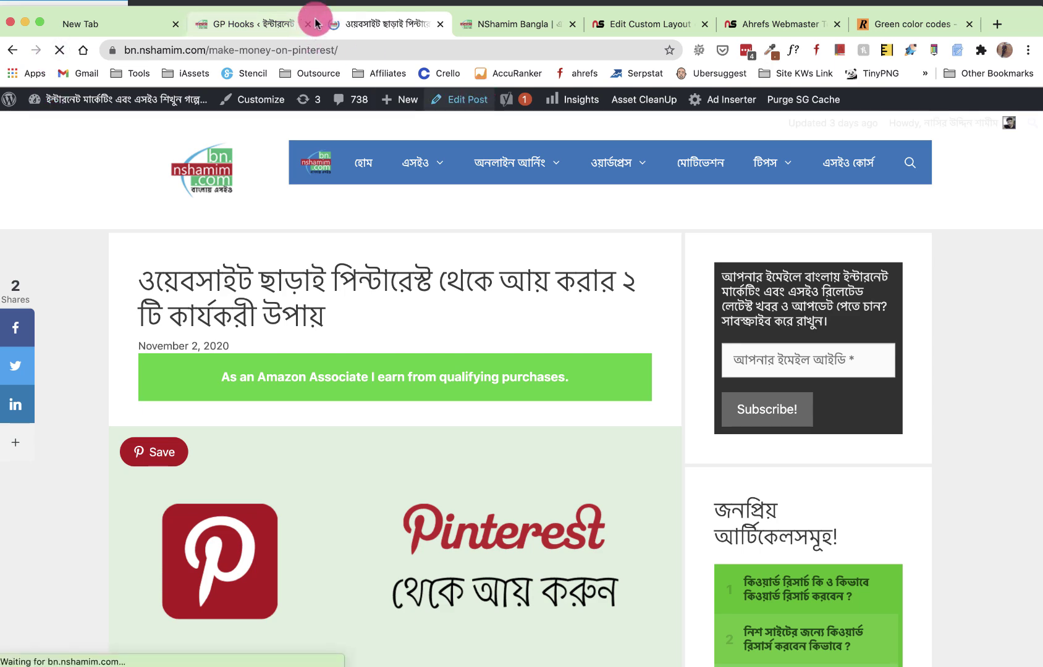
left_click_drag(378, 358, 281, 312)
Step: Go to the Bangla site's Add Plugins page, search for "Wp affiliate notice" and look through the results
left_click(282, 26)
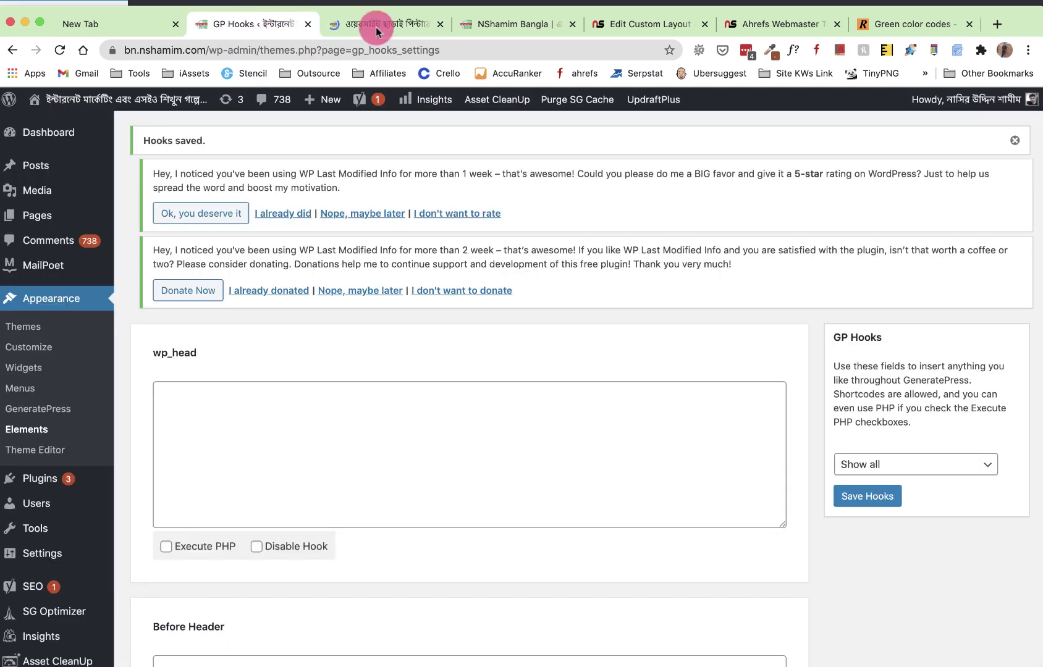
mouse_move(68, 486)
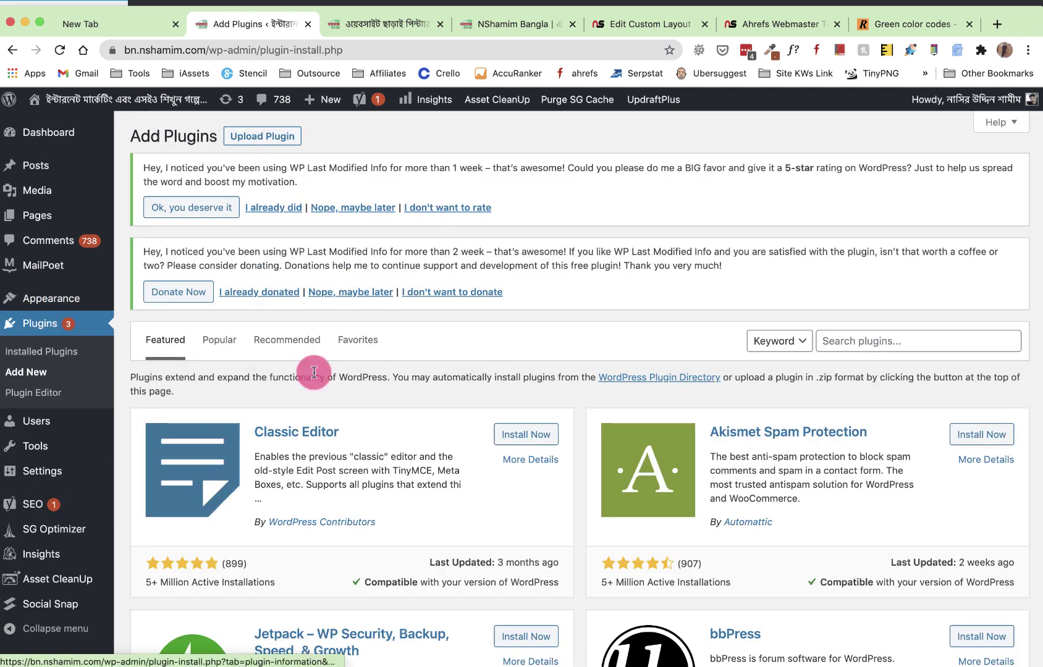
left_click(877, 341)
type("Wpo")
key("BackSpace")
type("affili")
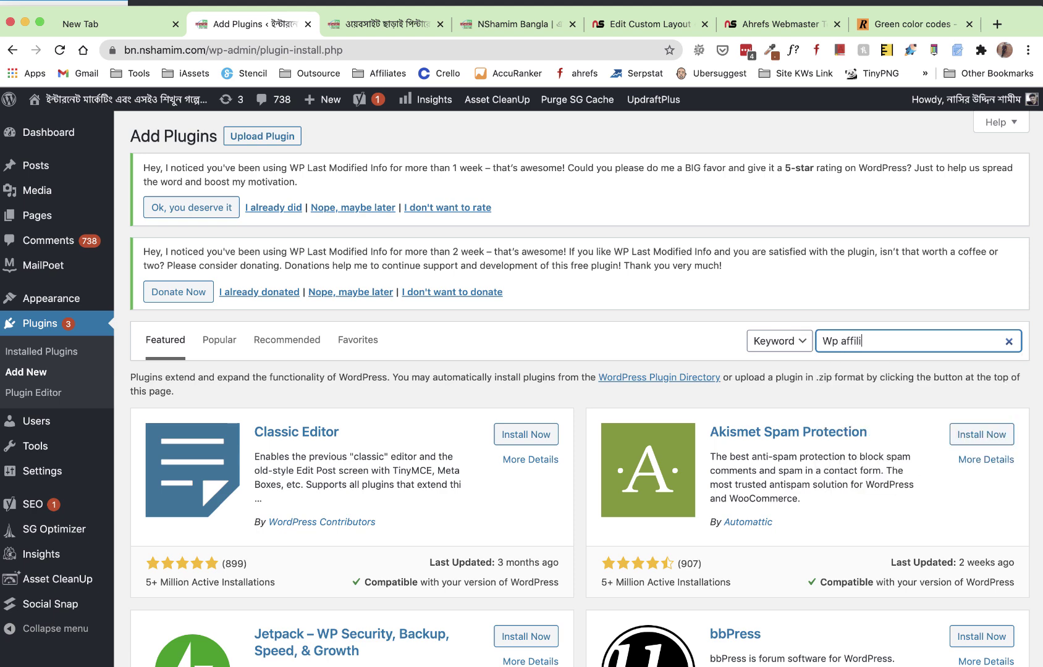
type("ate noti")
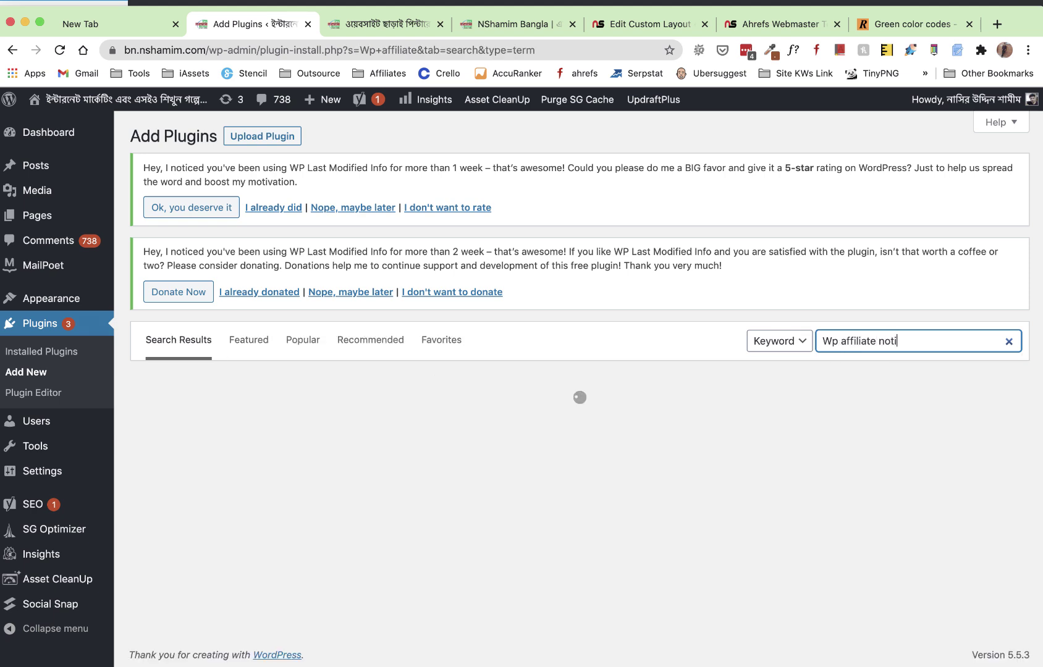
type("ce")
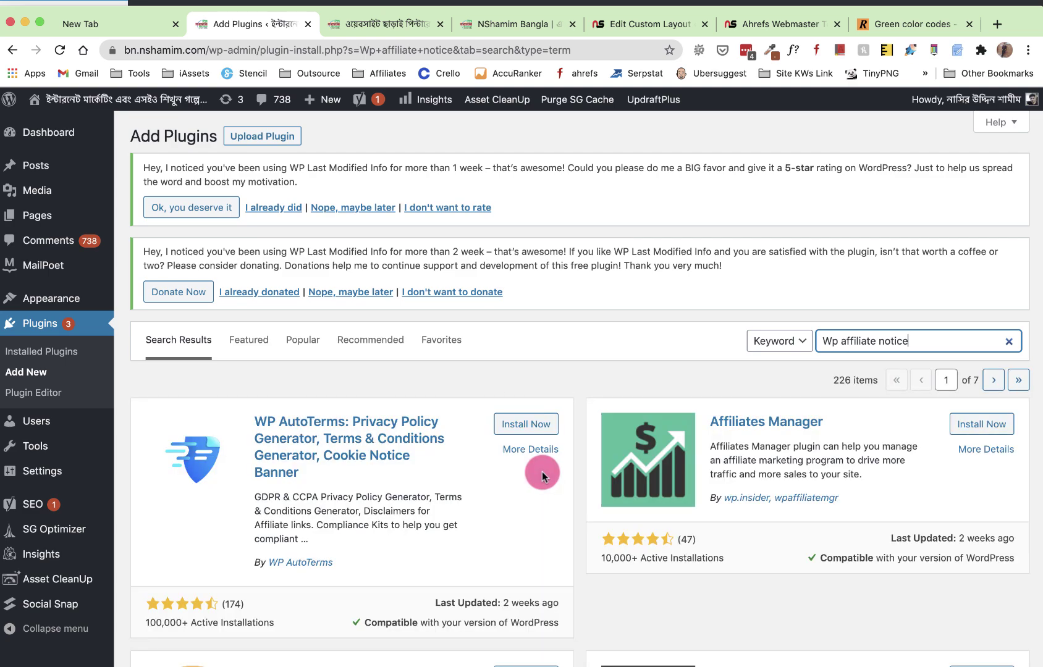
scroll(542, 475, "down", 10)
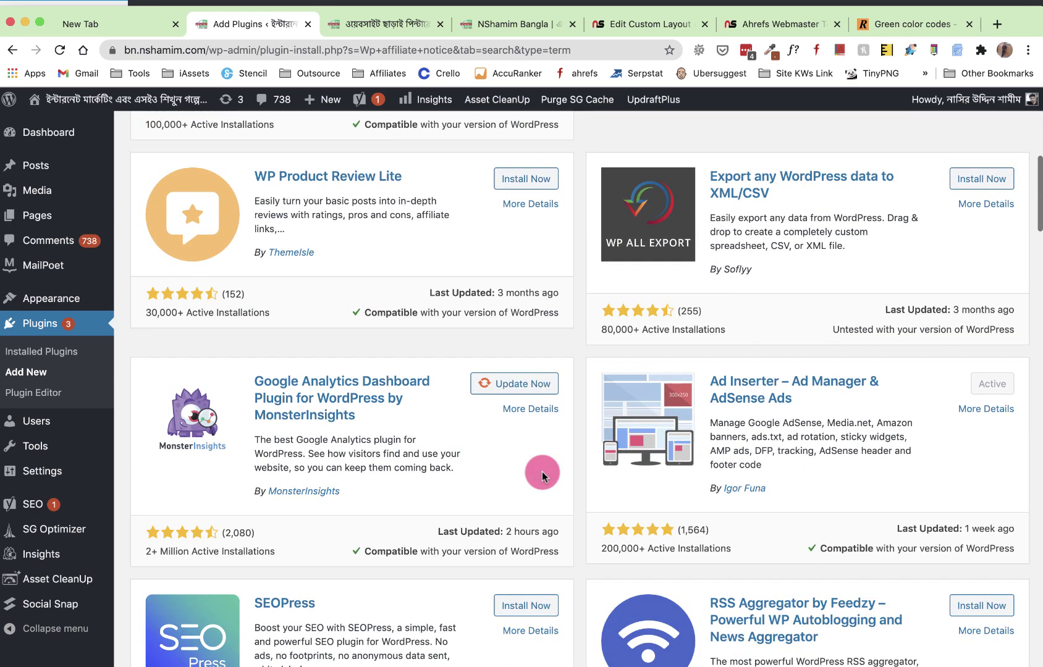
Step: Replace the plugin search with the keyword "FTC"
scroll(542, 472, "up", 10)
type("FTC D")
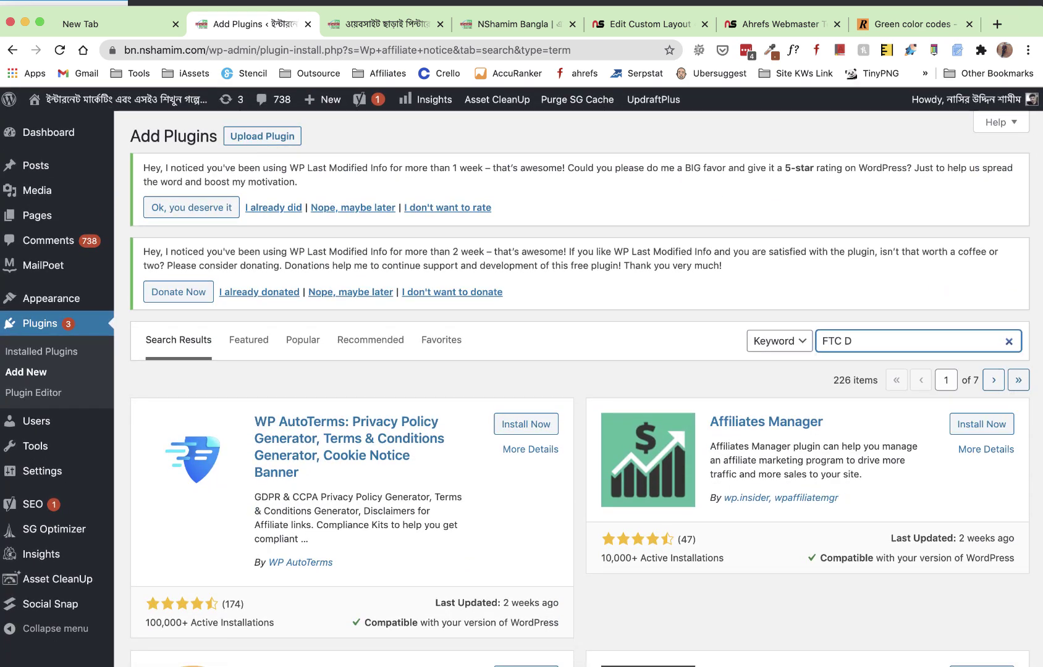
type("iscla")
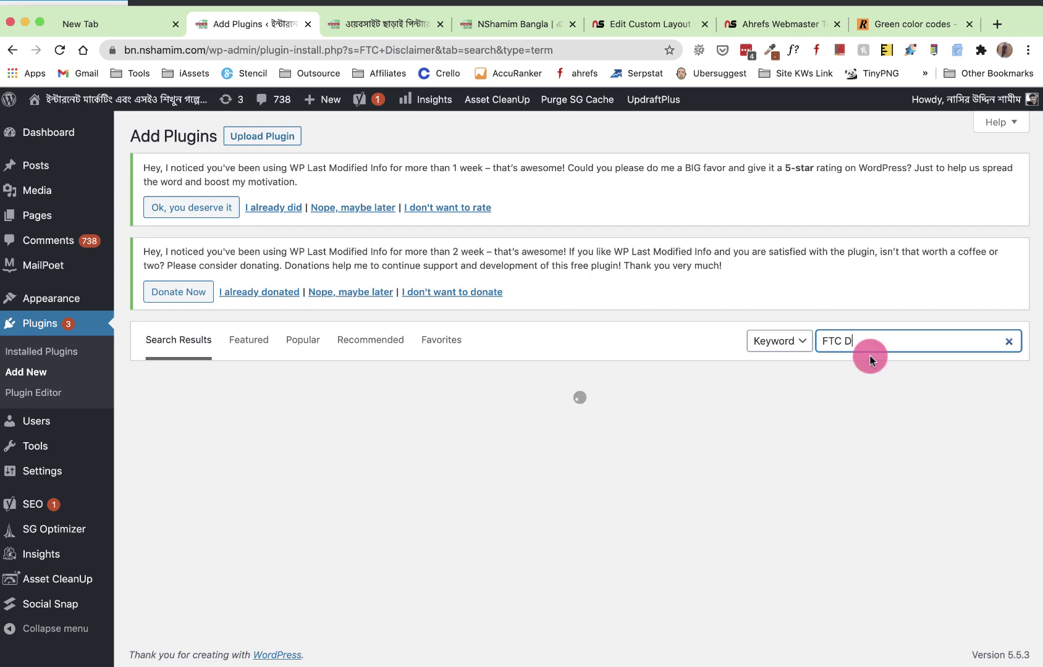
key("BackSpace")
key("BackSpace")
key("BackSpace")
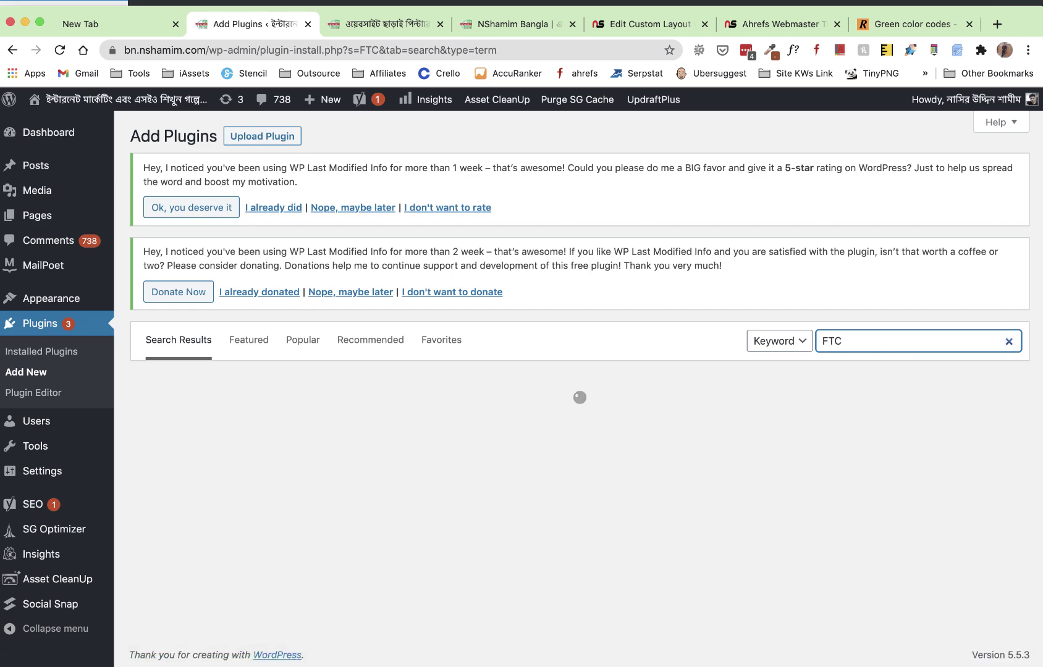
Step: Compare the FTC disclosure plugins found, including the last update date of FMTC Affiliate Disclosure
scroll(774, 411, "down", 5)
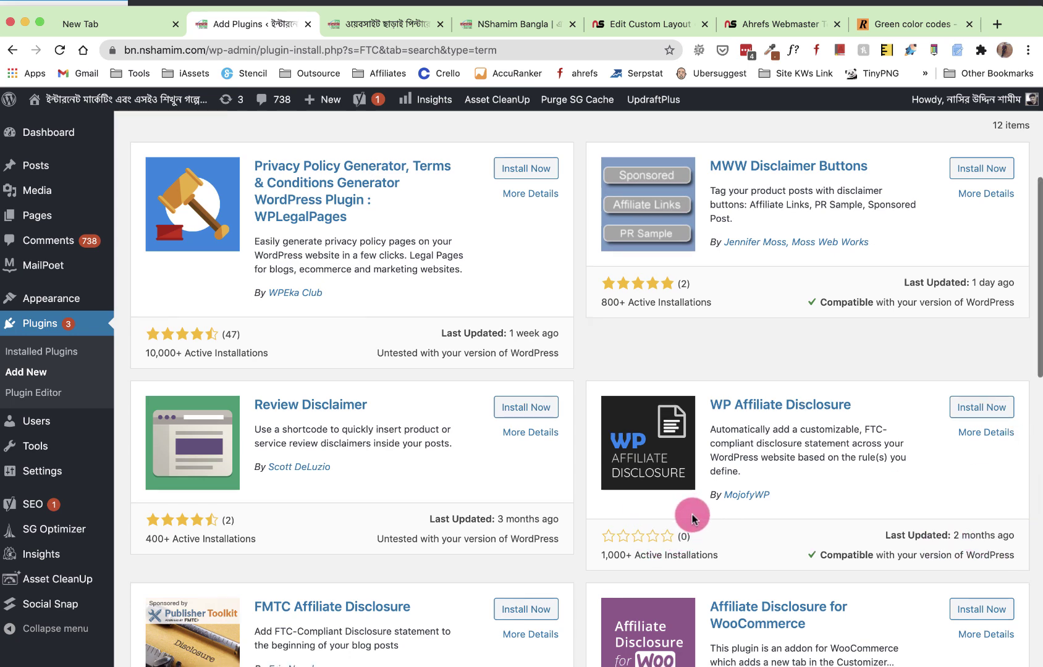
scroll(693, 519, "up", 3)
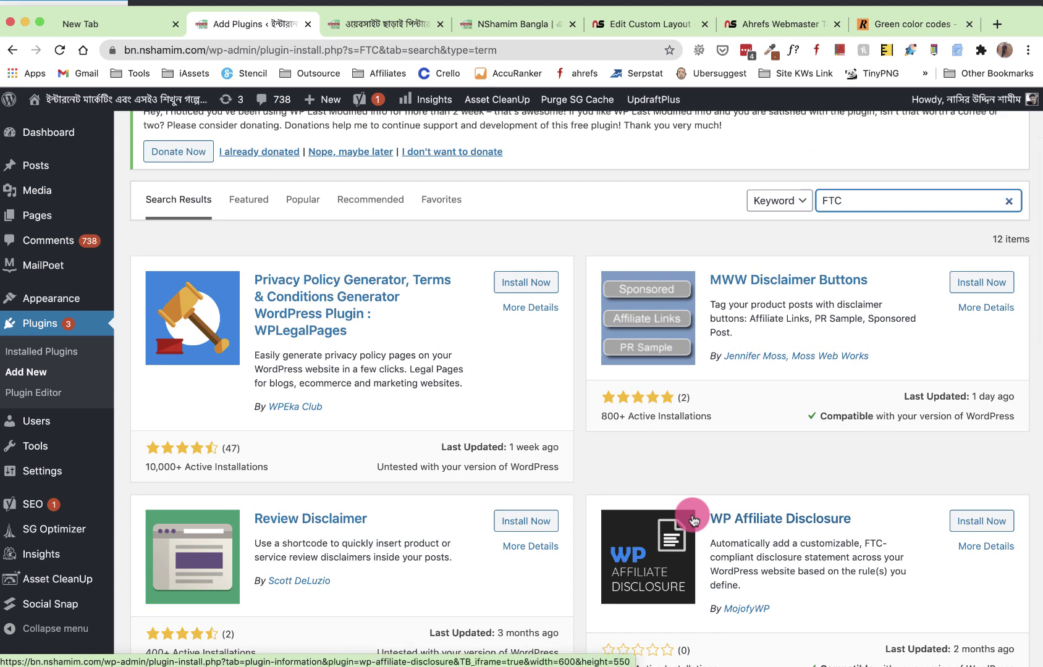
scroll(693, 521, "down", 5)
scroll(693, 521, "down", 3)
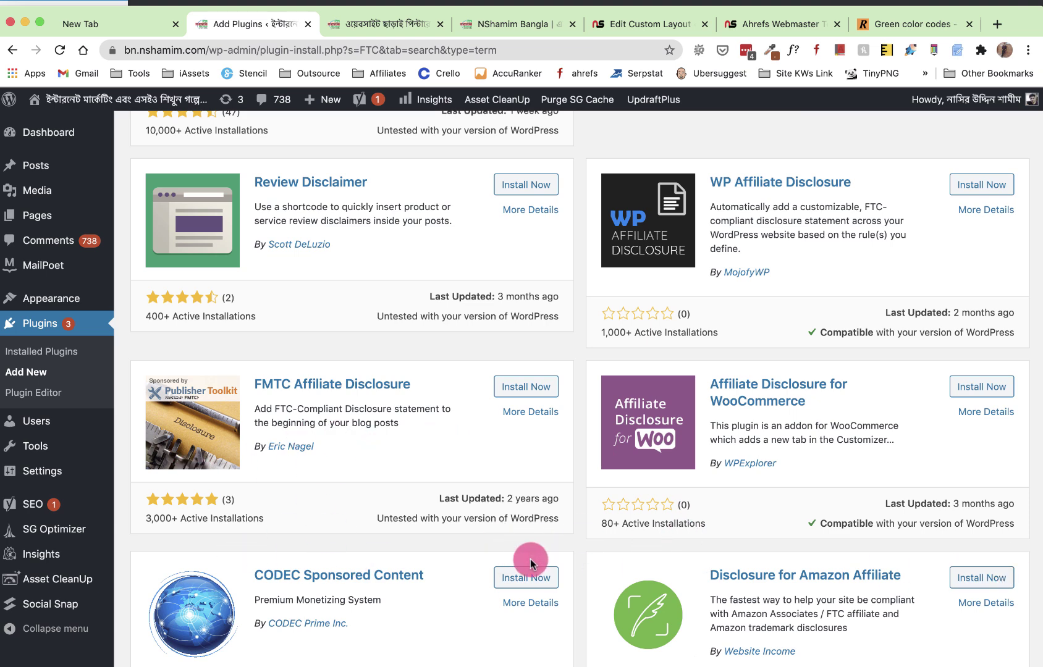
left_click_drag(470, 498, 548, 498)
scroll(548, 507, "up", 3)
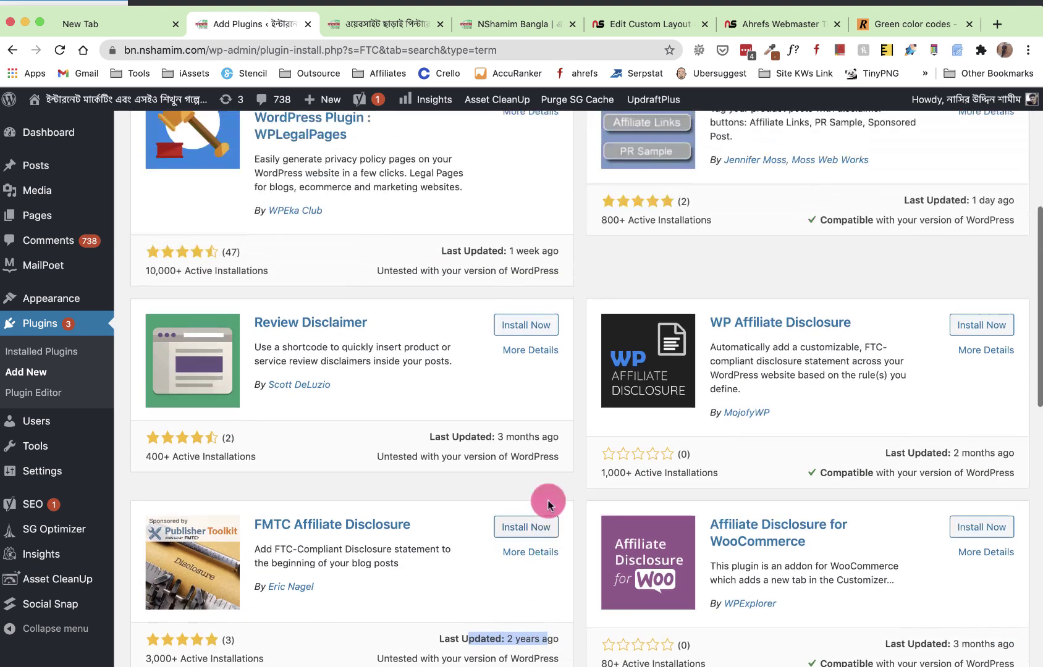
Step: Install and activate the WP Affiliate Disclosure plugin by MojofyWP from the FTC search results
scroll(911, 470, "up", 4)
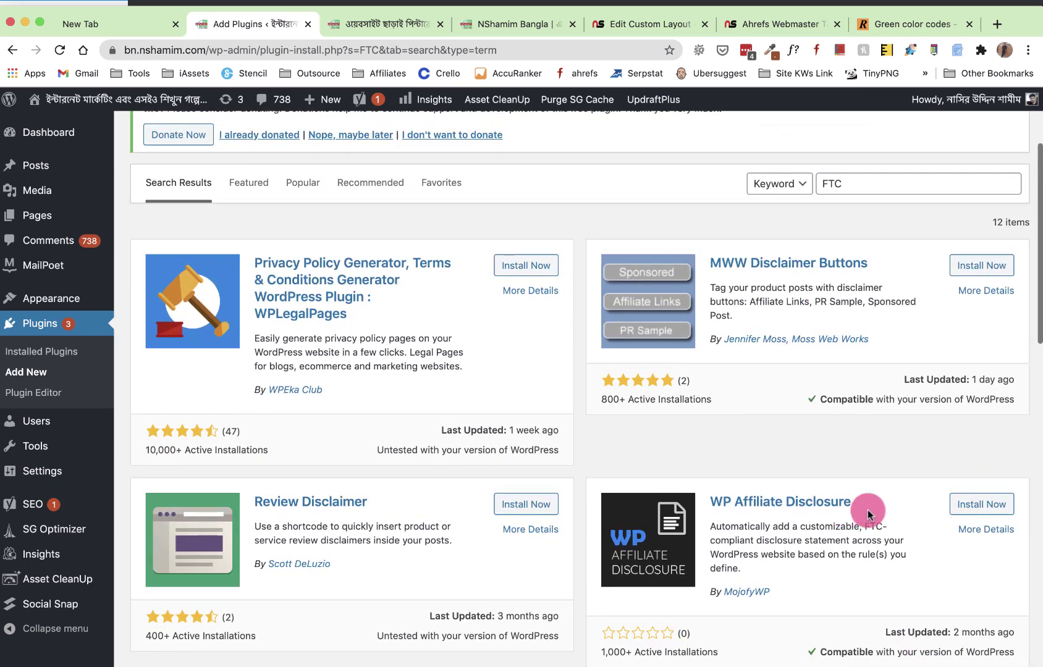
scroll(853, 512, "down", 2)
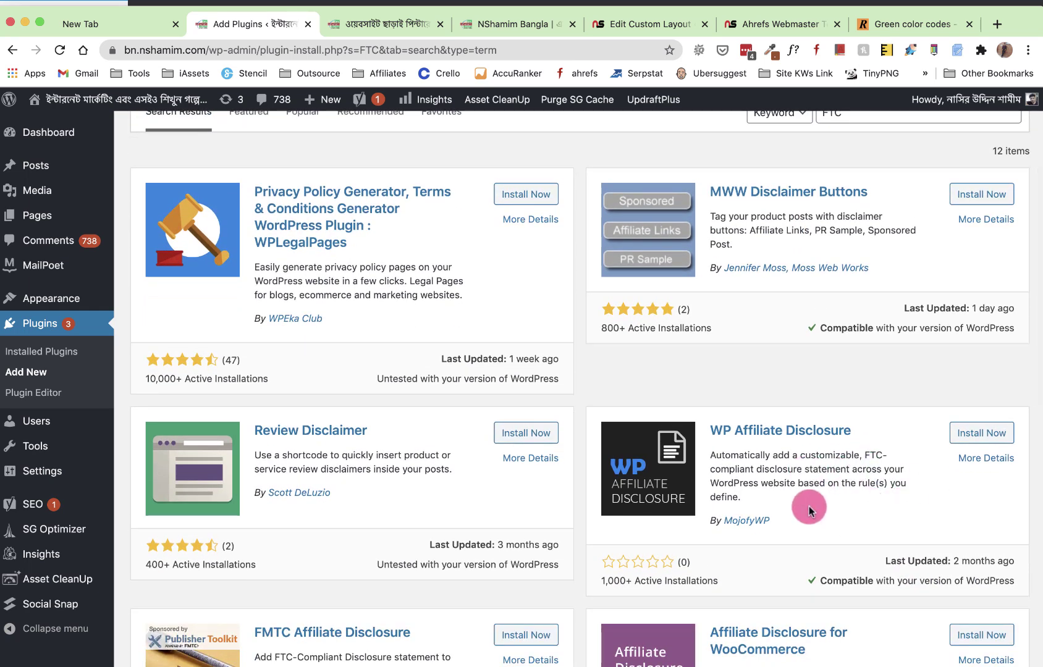
left_click(989, 433)
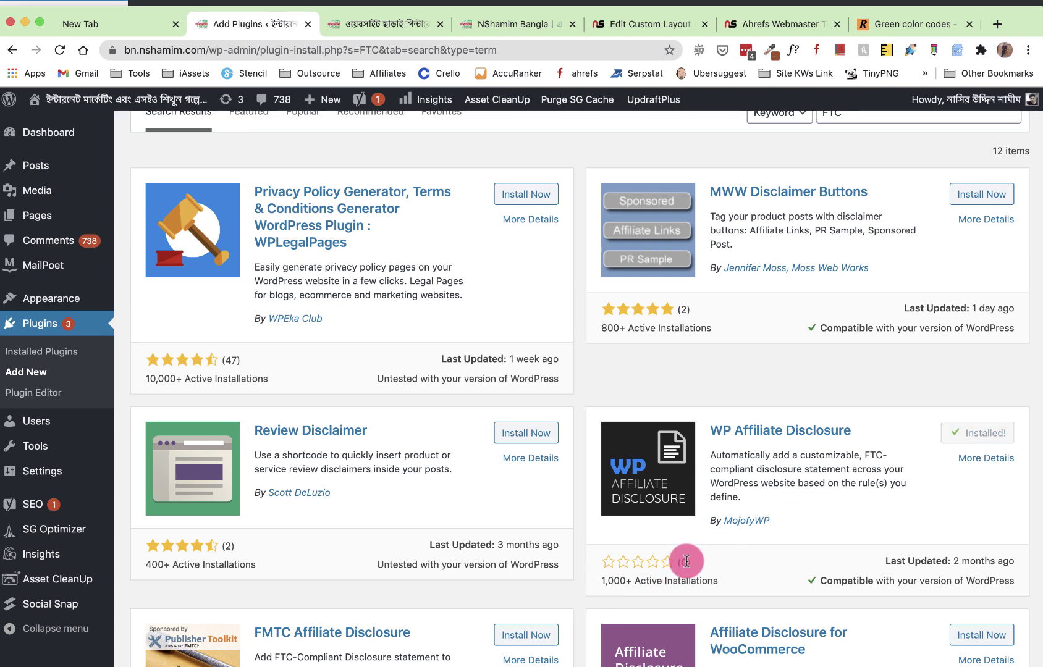
left_click(983, 436)
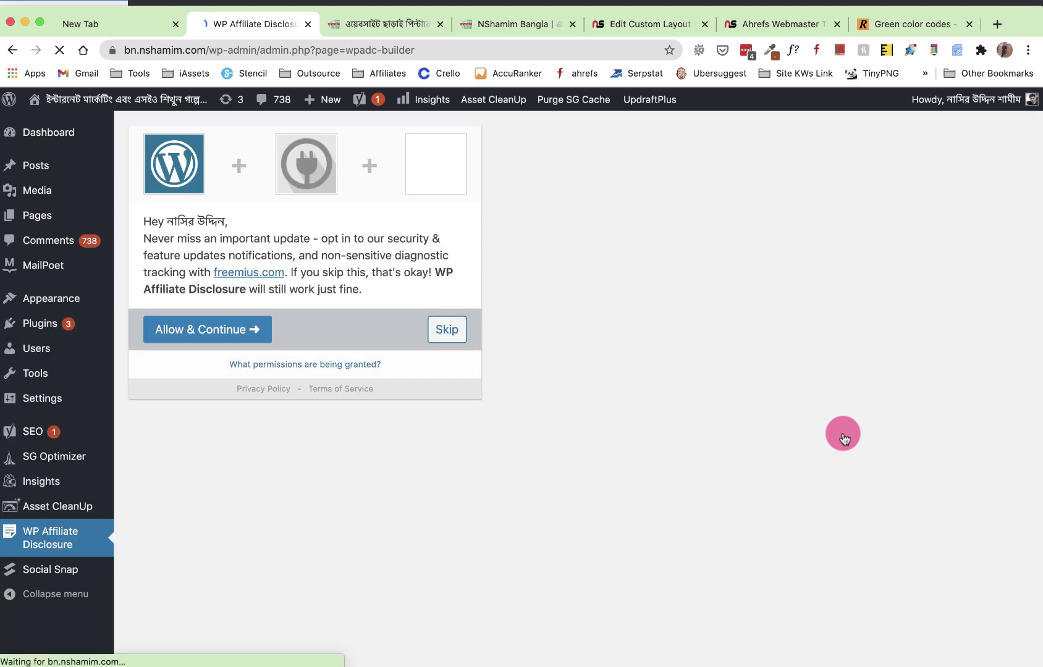
Step: Skip the plugin's diagnostic tracking opt-in and close its configuration wizard
left_click(451, 333)
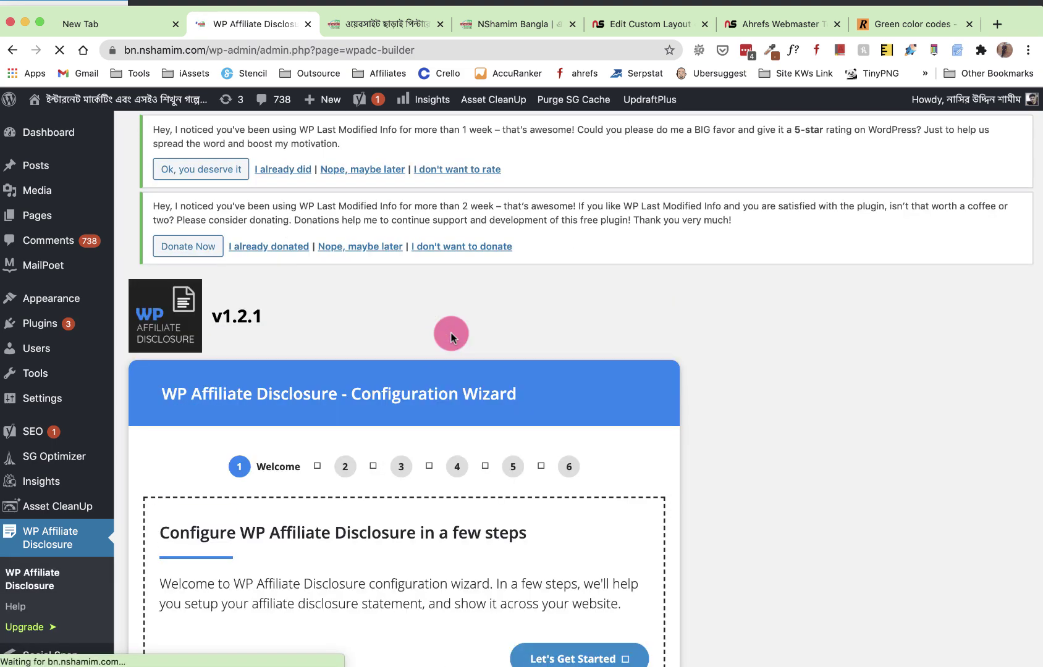
scroll(517, 427, "down", 3)
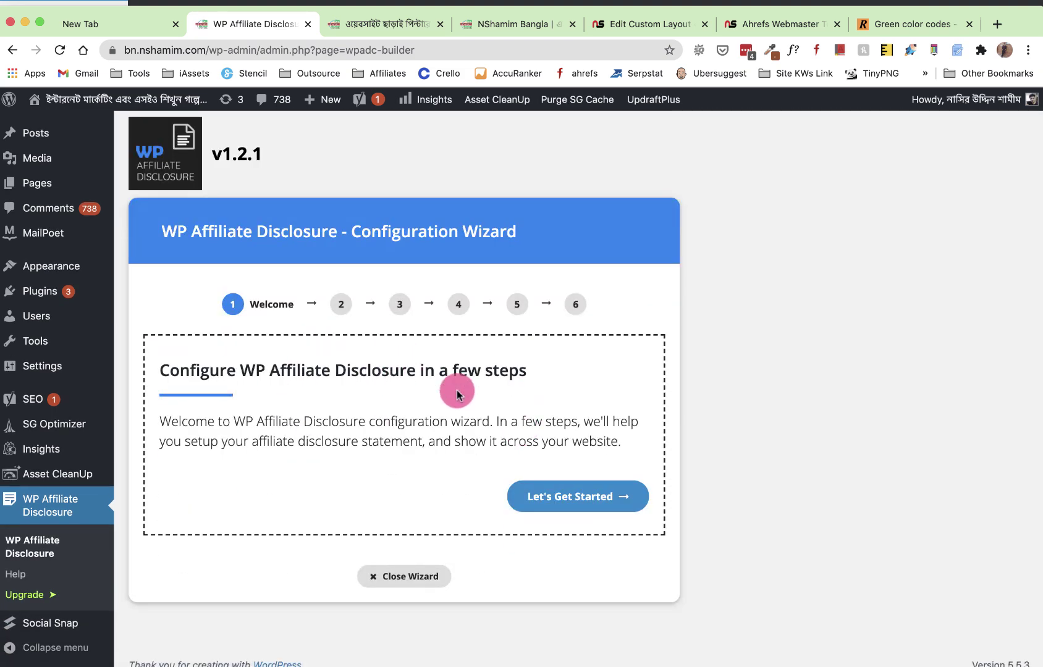
left_click(393, 566)
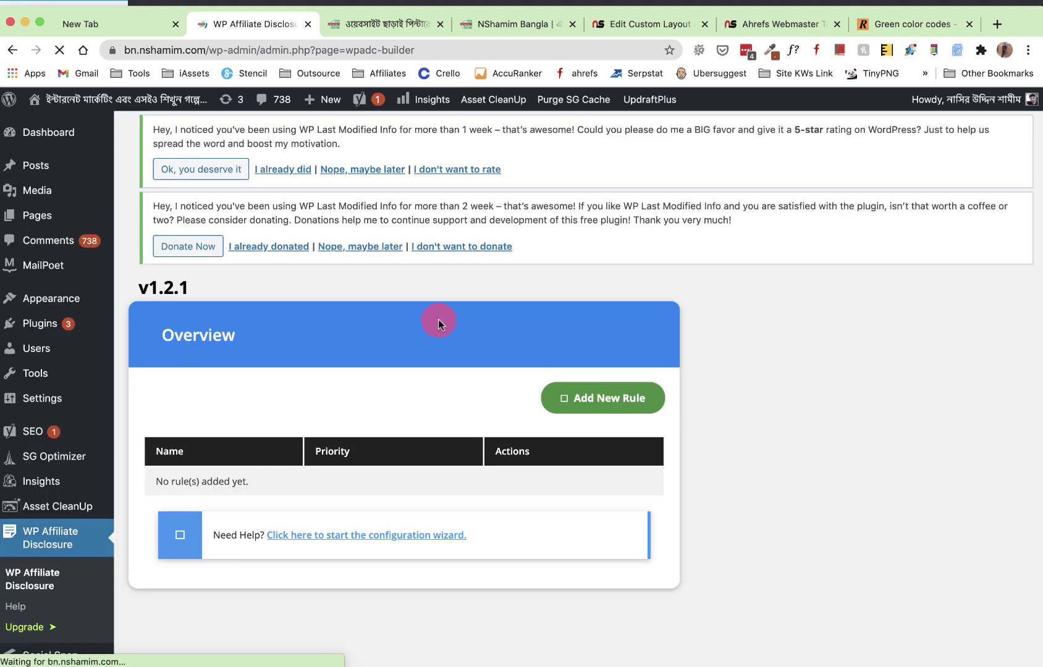
Step: Create a new disclosure rule named "Aff Disclosure Kx" and dismiss the creation dialog
scroll(442, 371, "down", 1)
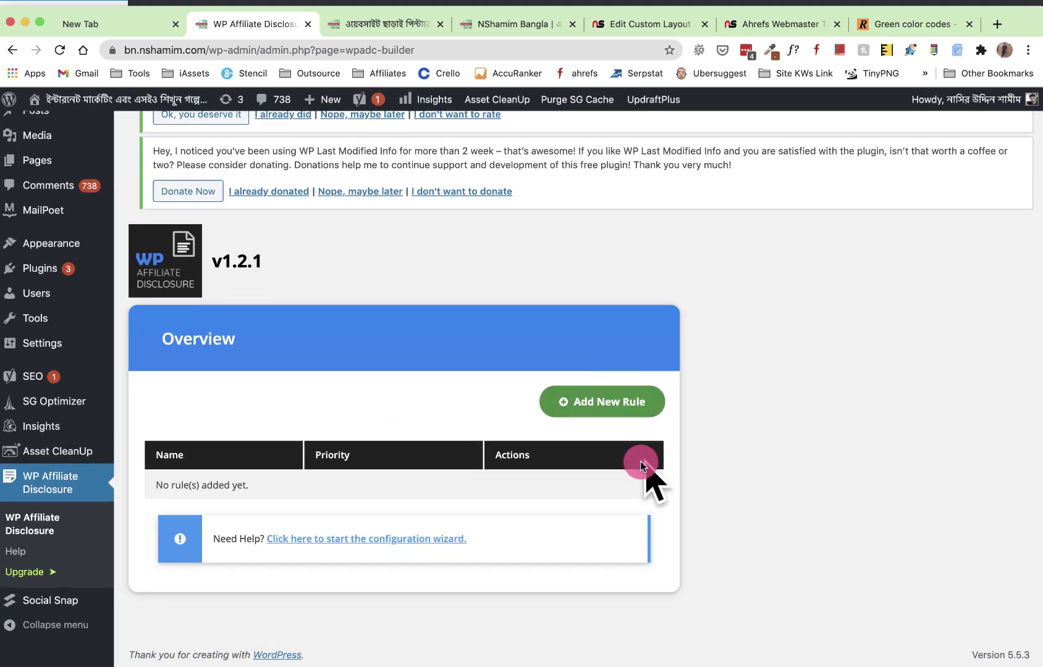
left_click(581, 405)
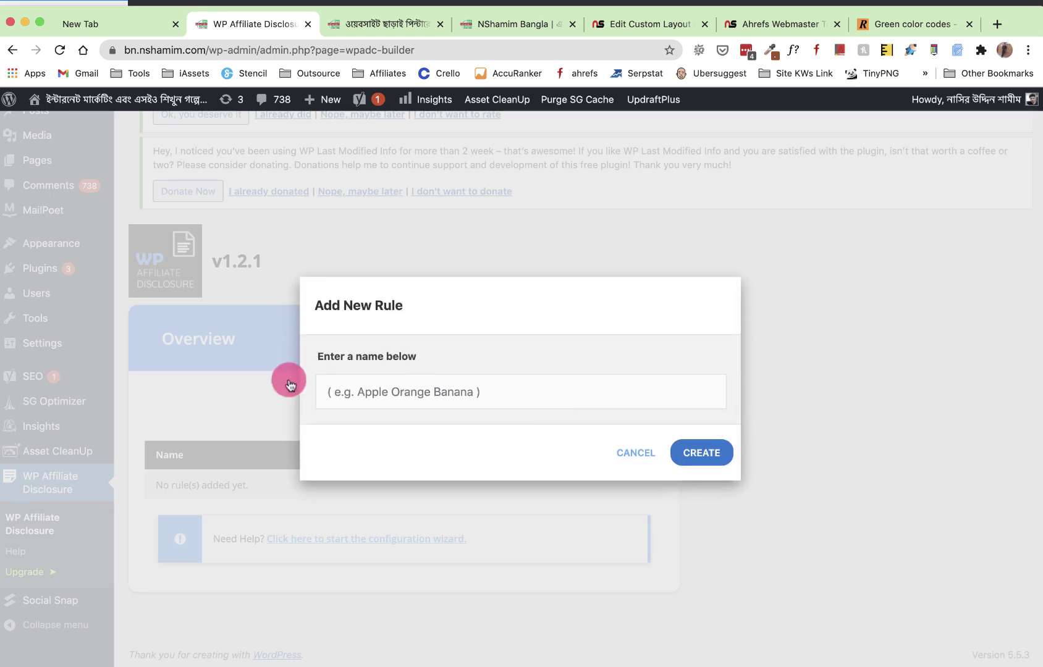
left_click(402, 396)
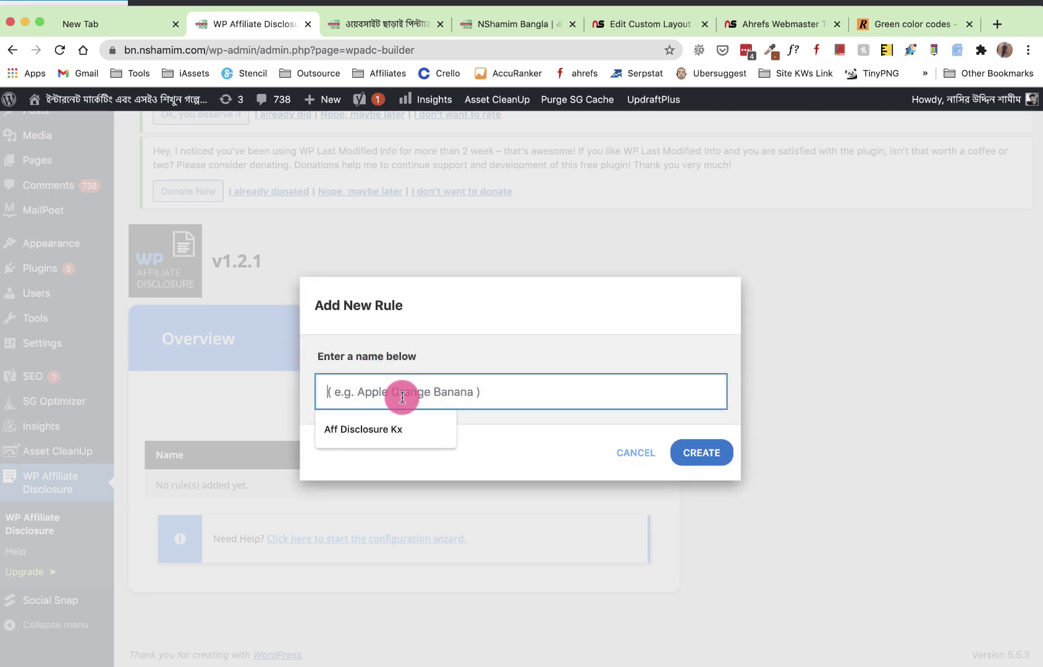
left_click(371, 431)
left_click(678, 456)
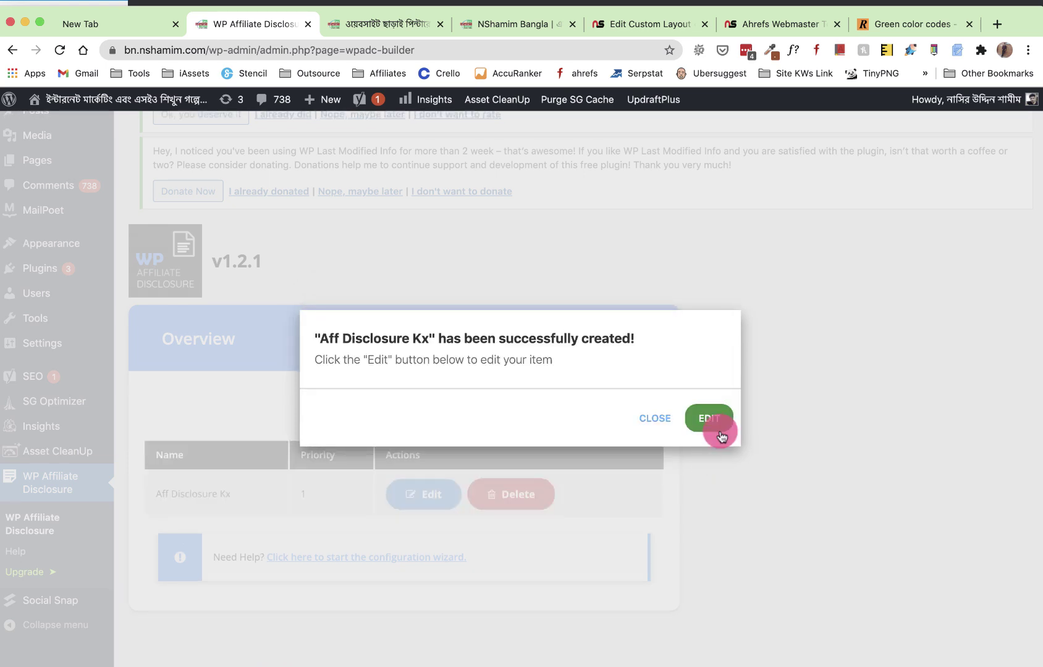
left_click(654, 419)
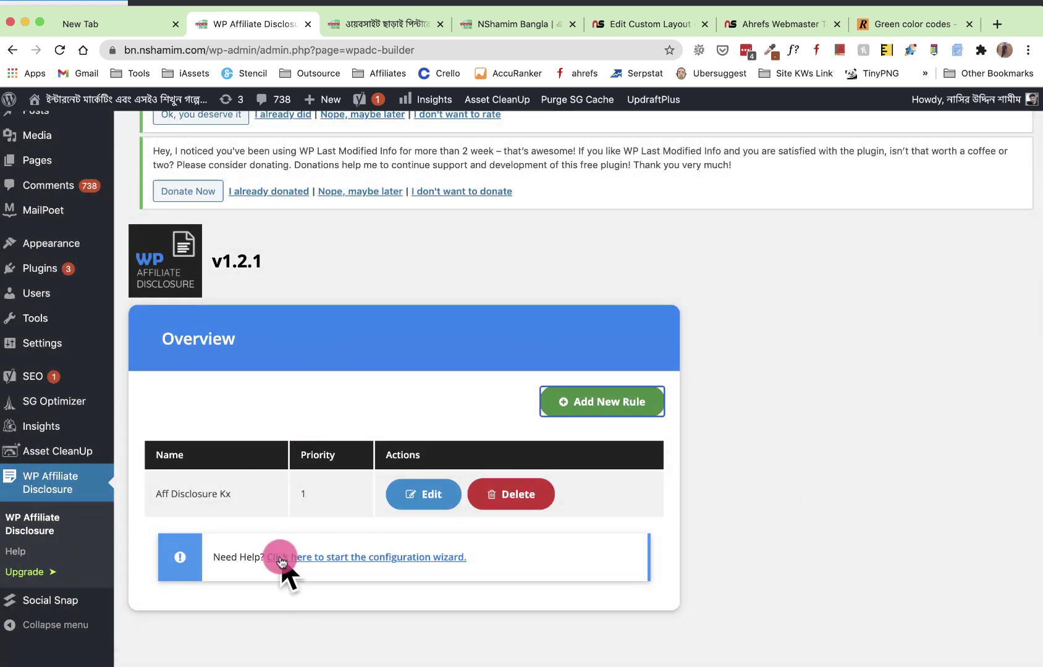
Step: Open the Aff Disclosure Kx rule for editing and go to its disclosure statement
scroll(281, 559, "down", 1)
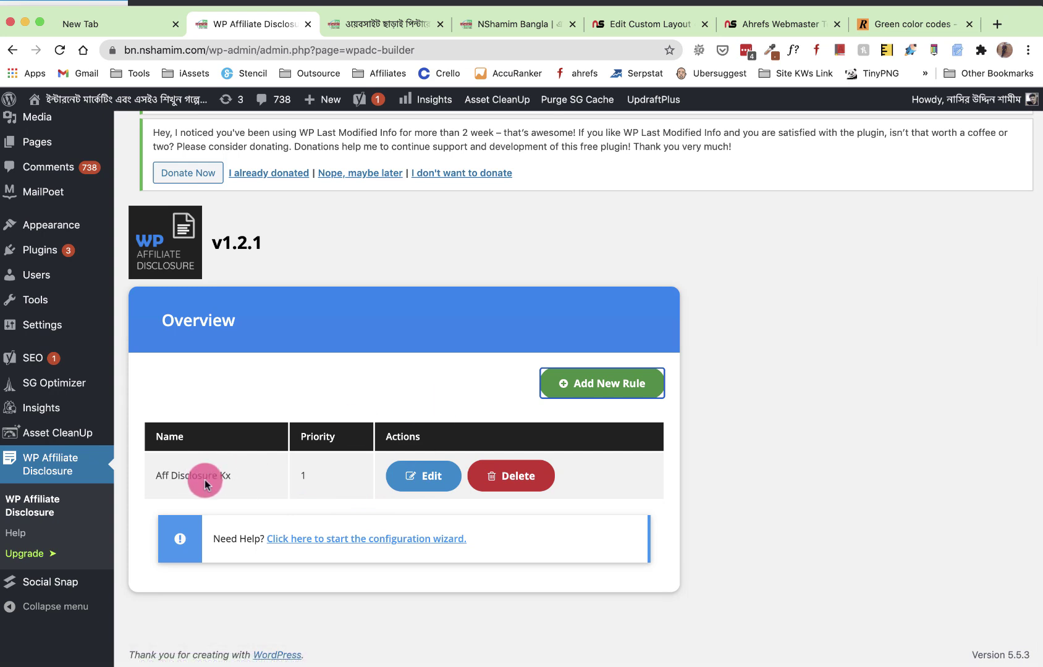
left_click(421, 477)
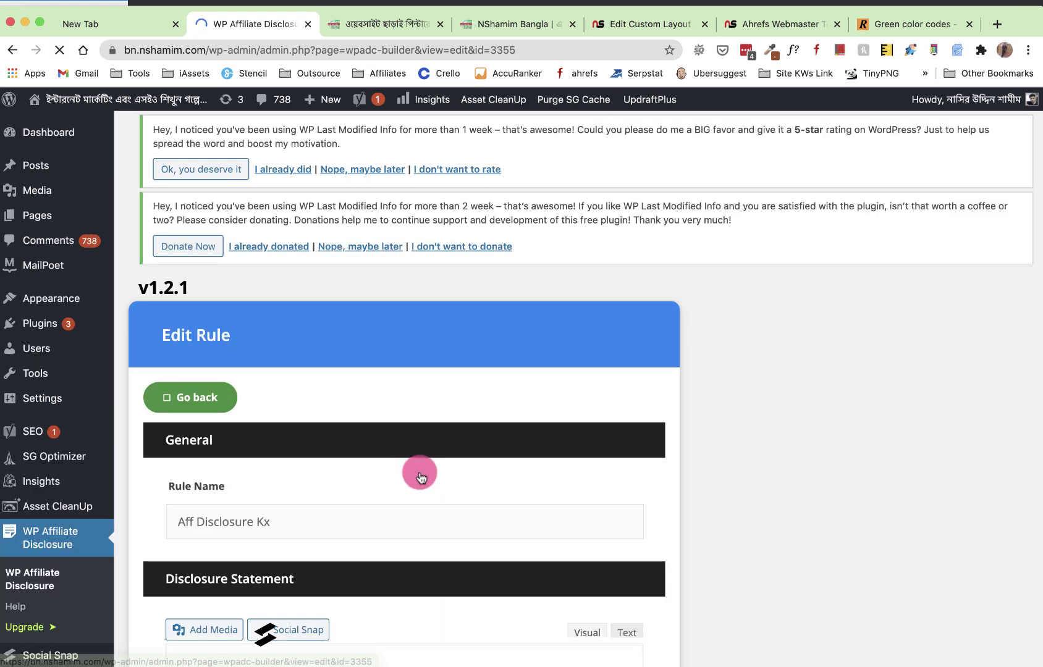
scroll(419, 473, "down", 5)
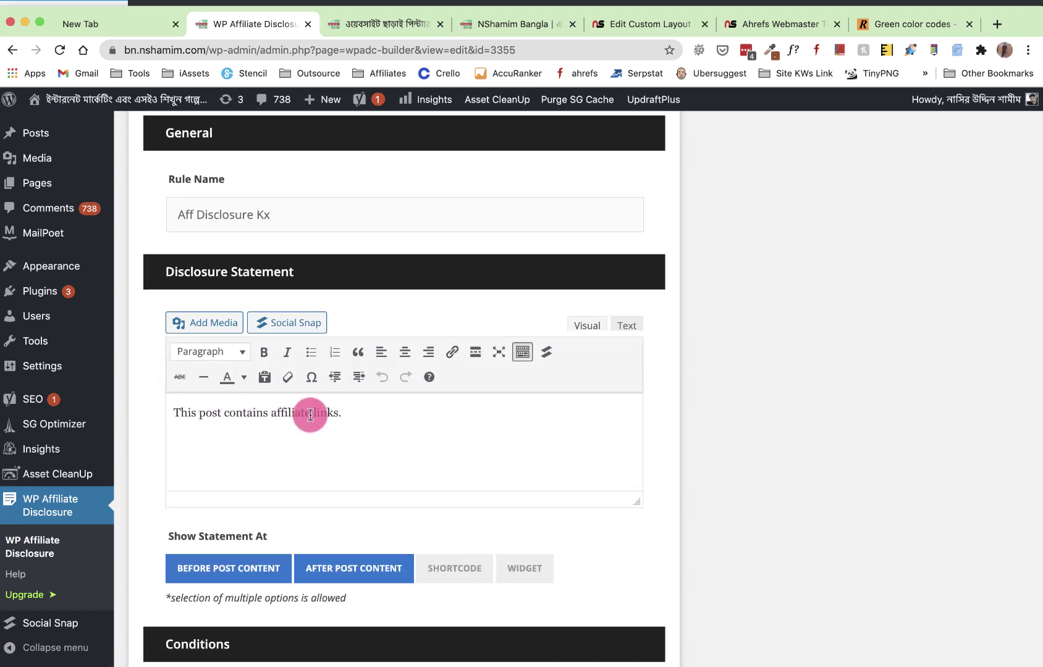
Step: Replace the default statement with "As an Amazon Associate I earn from qualifying purchases." copied from the Amazon Associates email in Gmail
left_click_drag(358, 417, 179, 411)
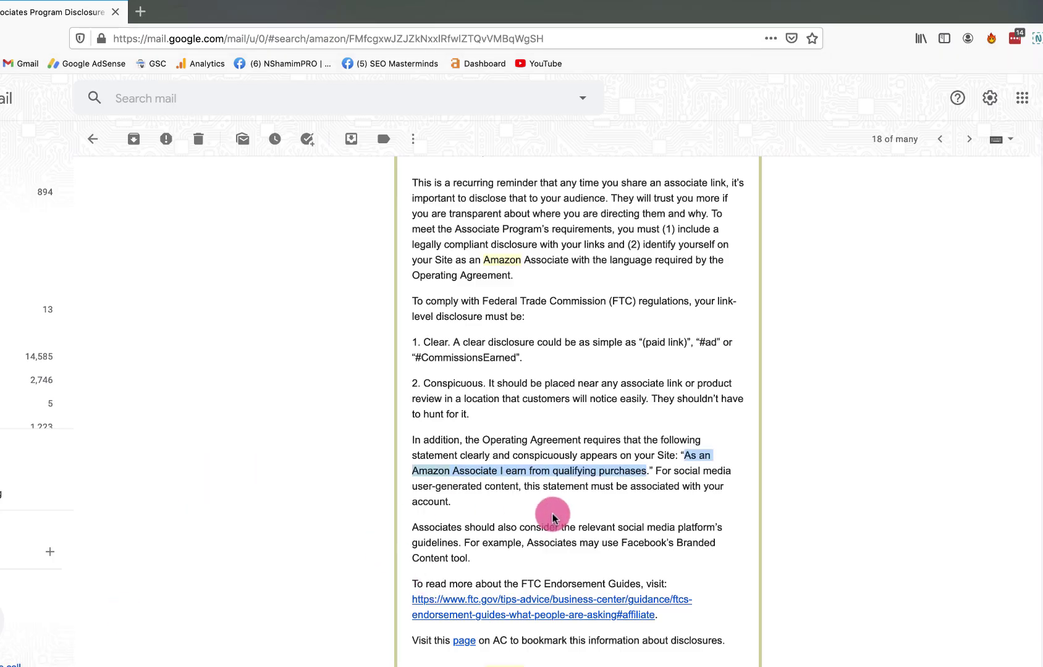
left_click(328, 460)
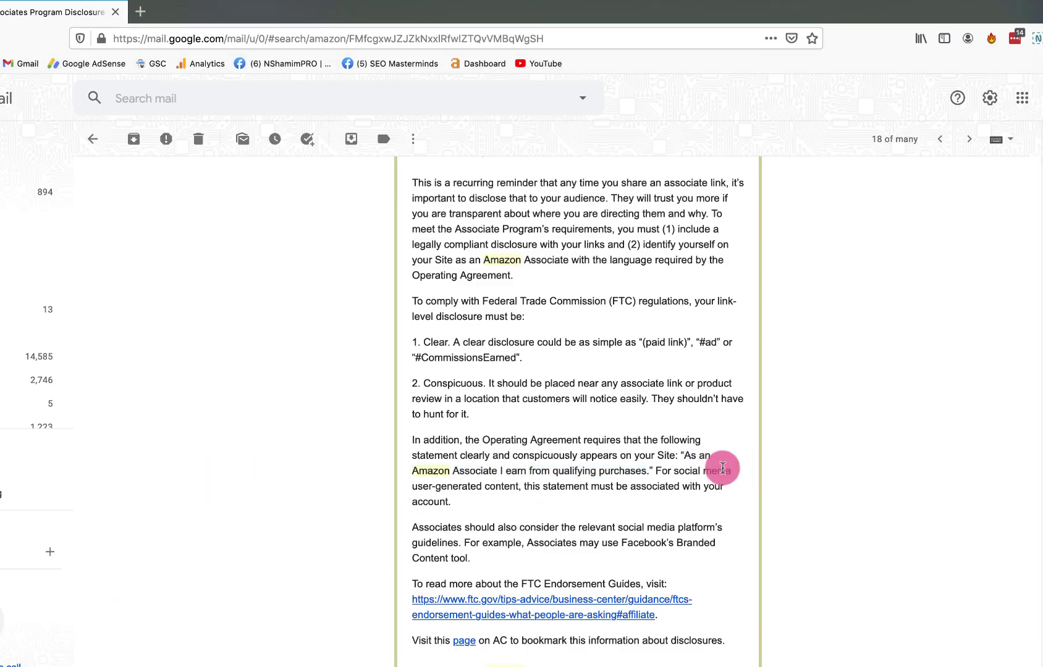
left_click_drag(682, 456, 650, 464)
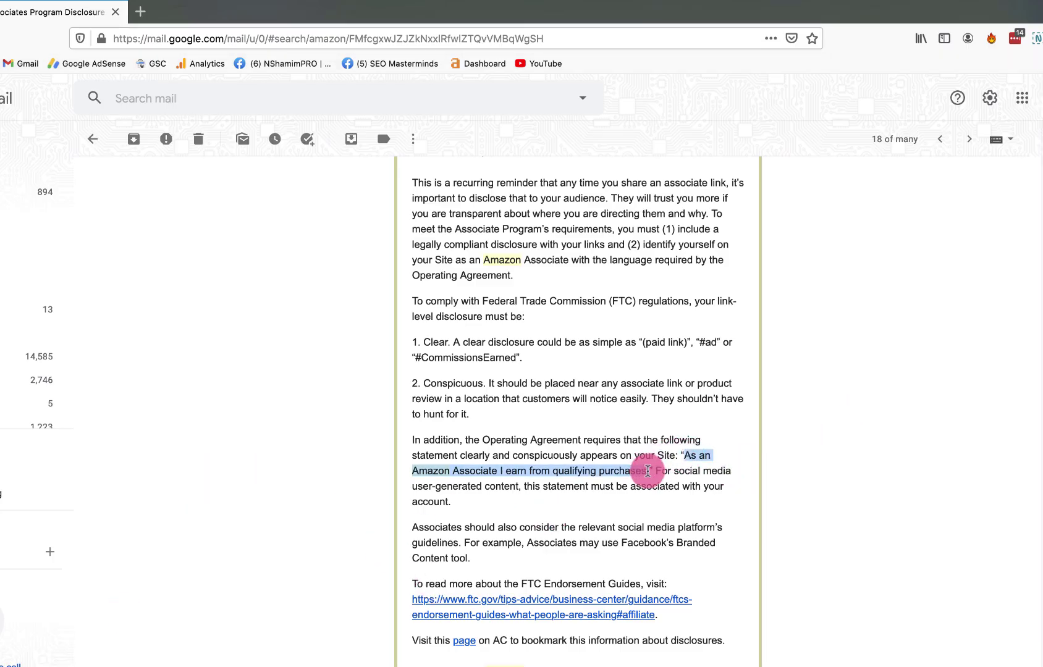
right_click(629, 473)
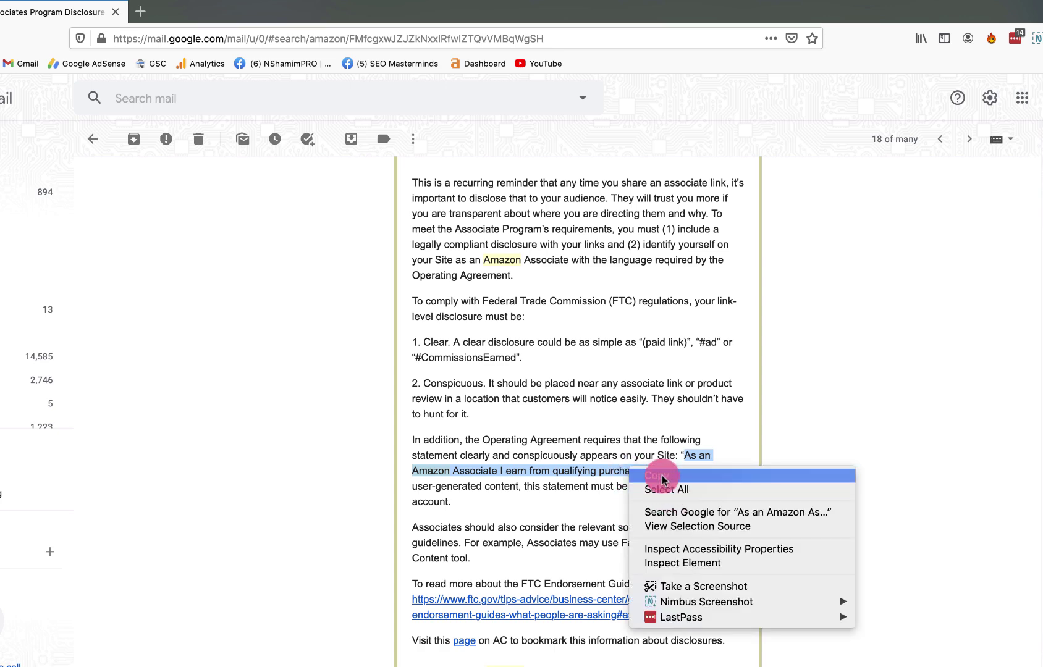
left_click(646, 472)
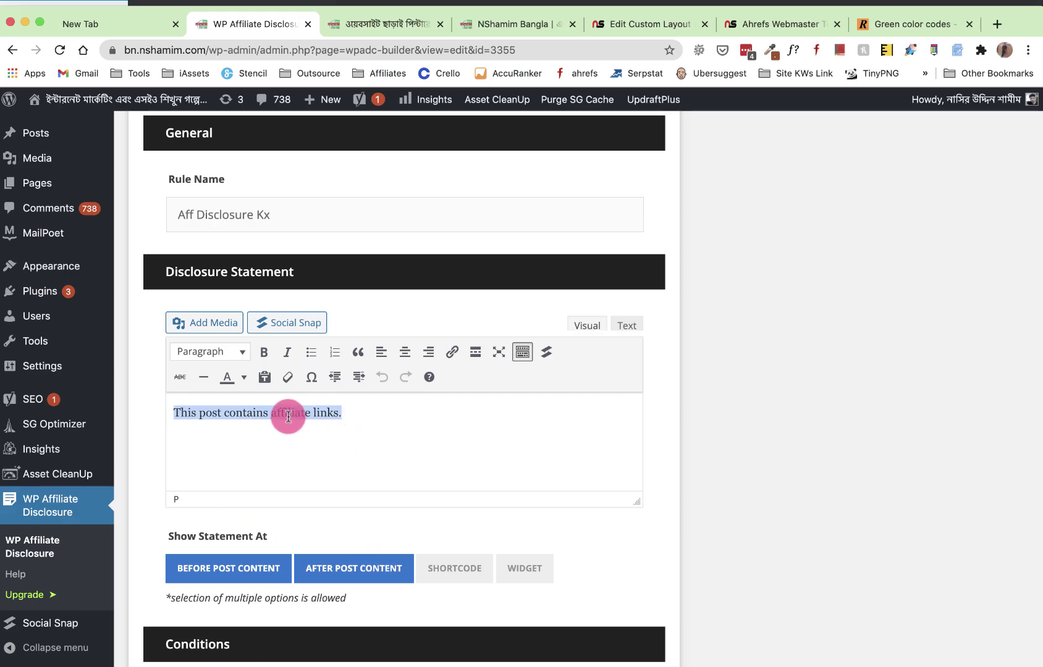
right_click(288, 413)
left_click(321, 525)
Step: Make the whole Amazon Associate disclosure statement bold
triple_click(344, 413)
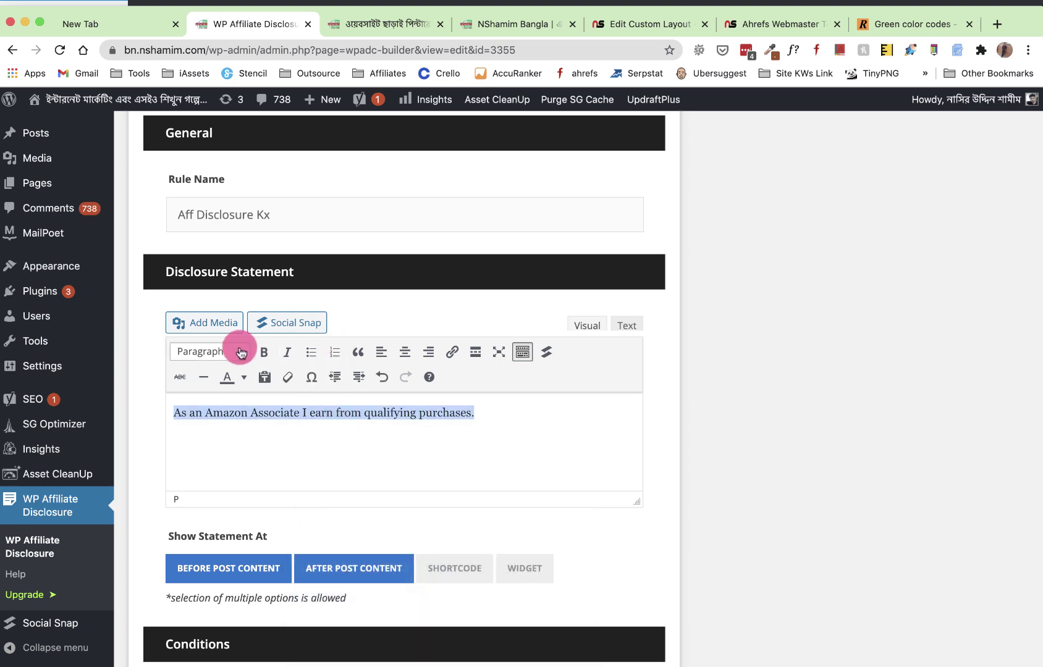
left_click(264, 352)
left_click(550, 416)
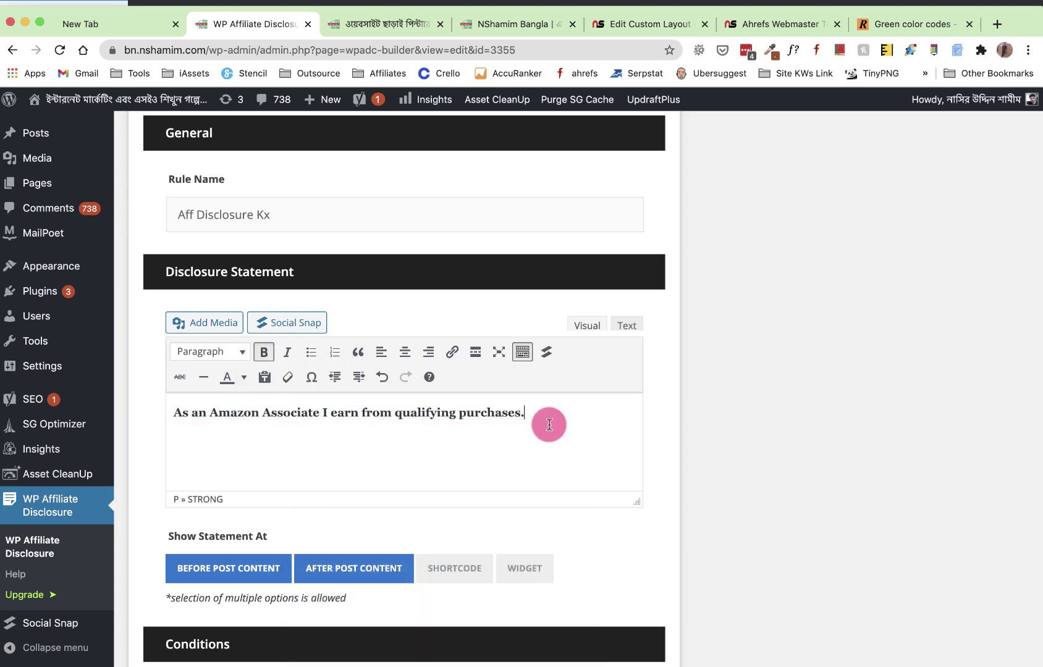
Step: Review the rule's placement, post conditions and priority, and save the rule with its default options
scroll(549, 425, "down", 3)
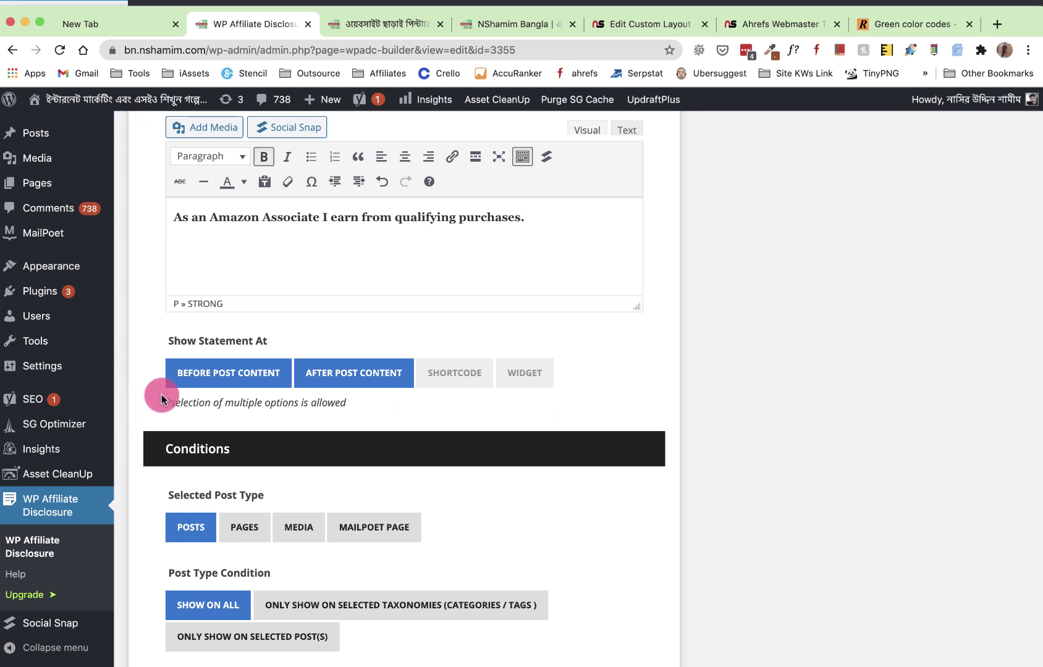
scroll(366, 414, "down", 3)
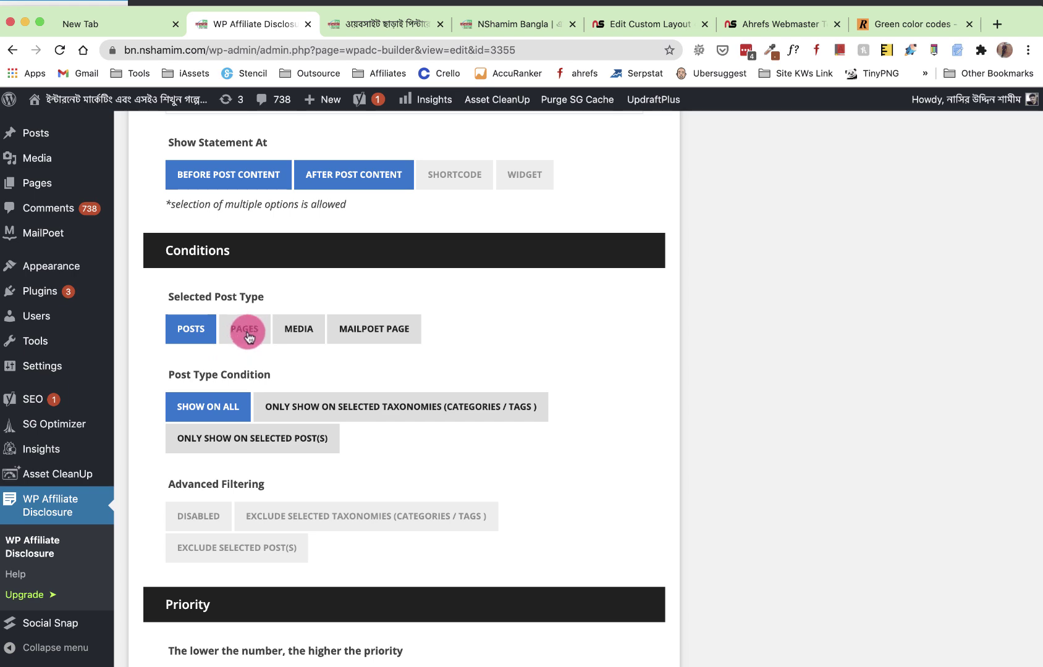
scroll(314, 419, "down", 4)
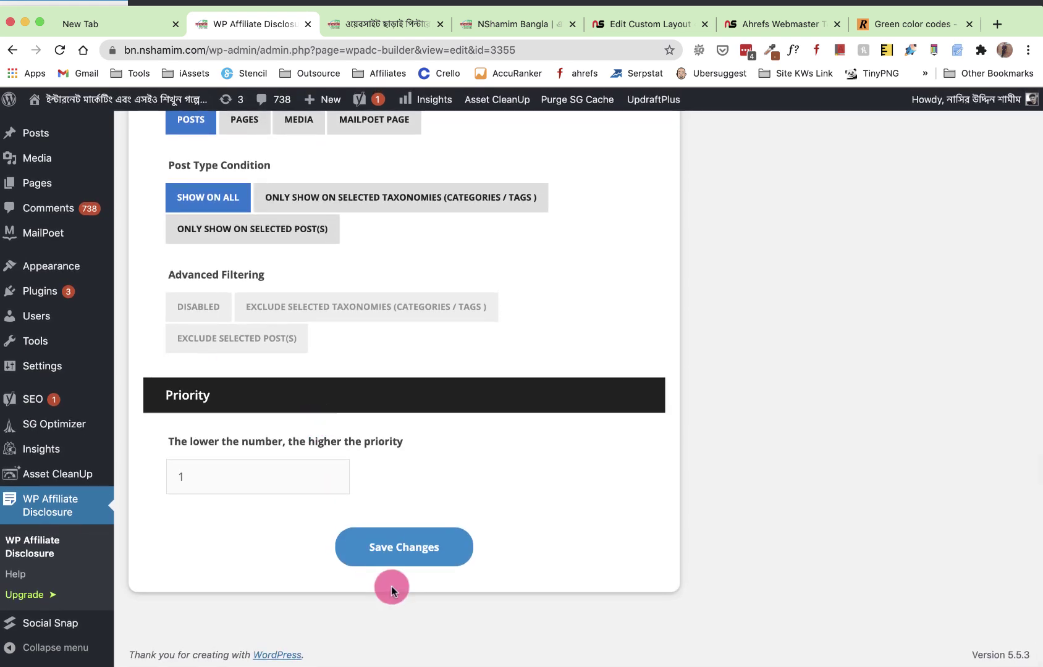
left_click(400, 550)
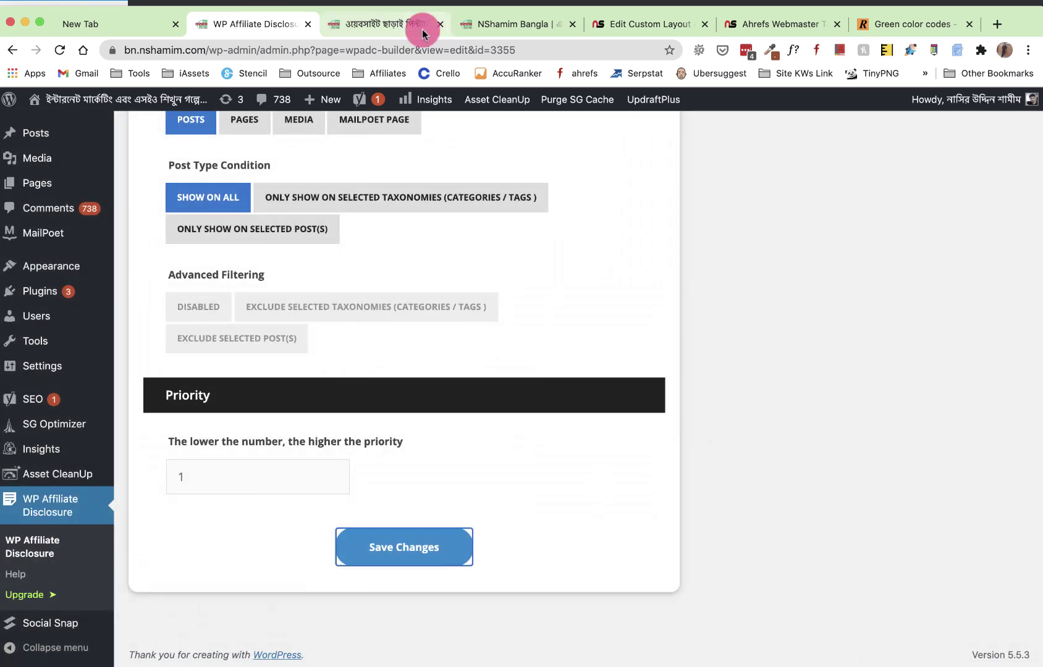
Step: Reload the live Pinterest article and check for the Amazon Associate disclosure before the post content
left_click(424, 31)
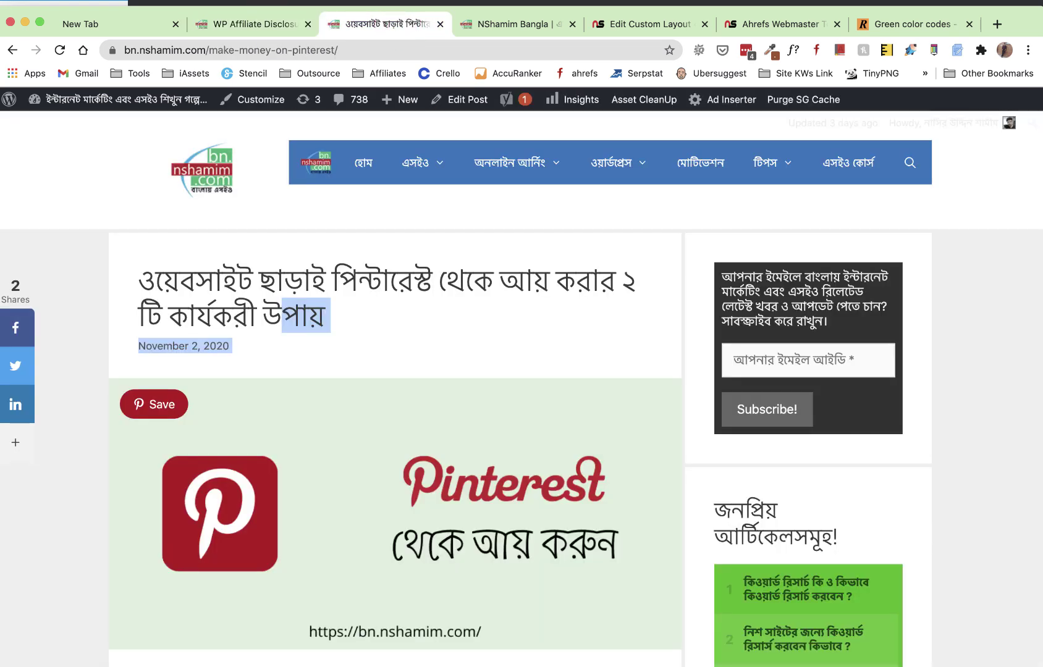
left_click(58, 50)
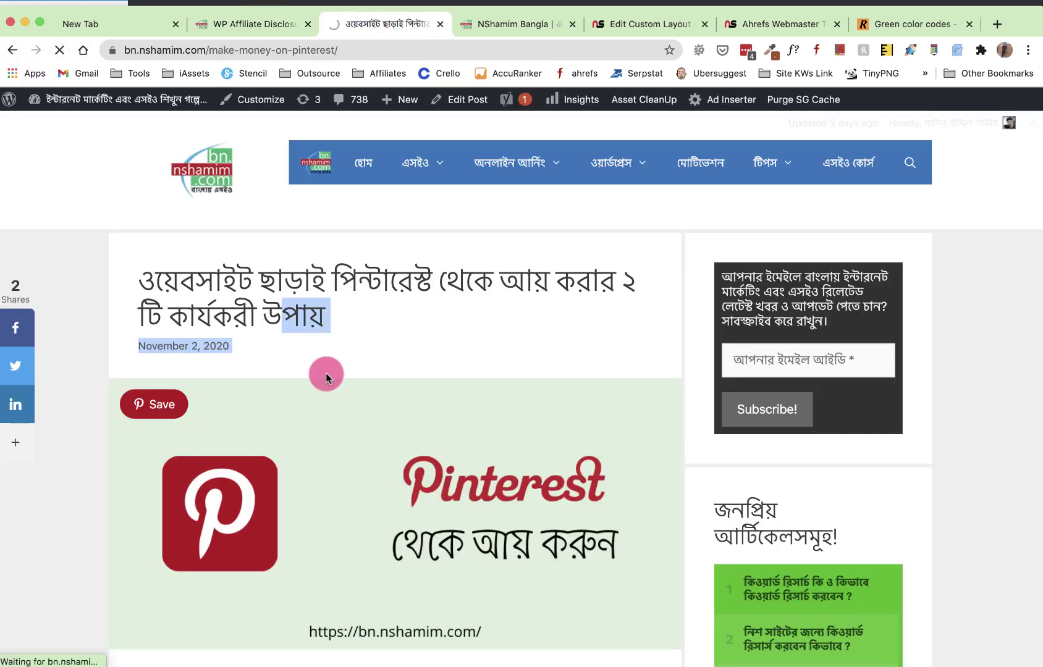
scroll(327, 372, "down", 4)
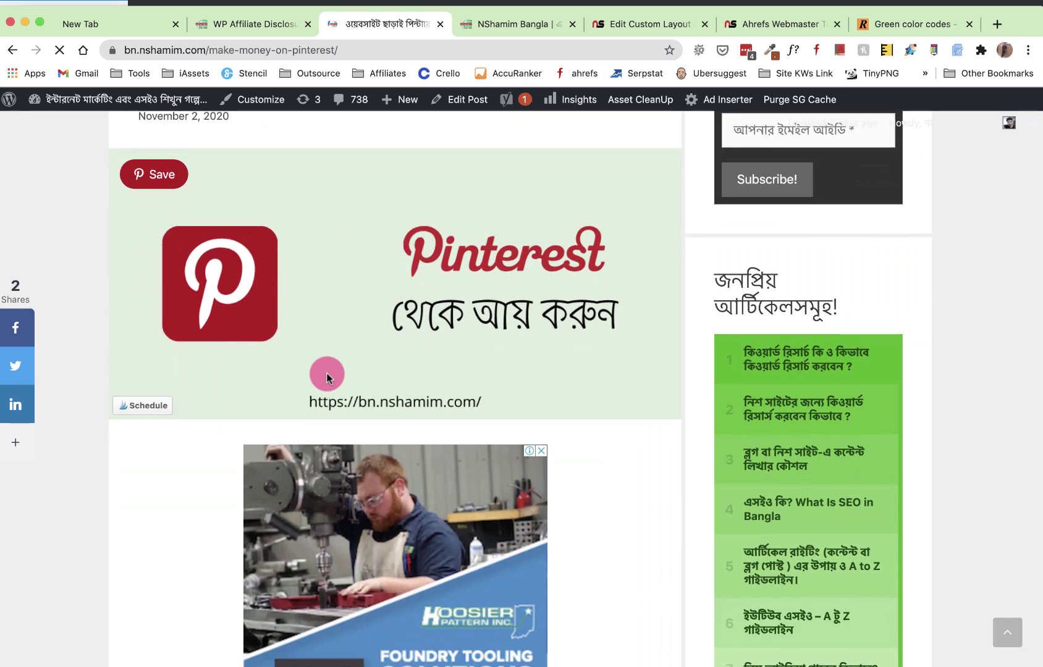
scroll(326, 373, "down", 5)
scroll(202, 370, "down", 3)
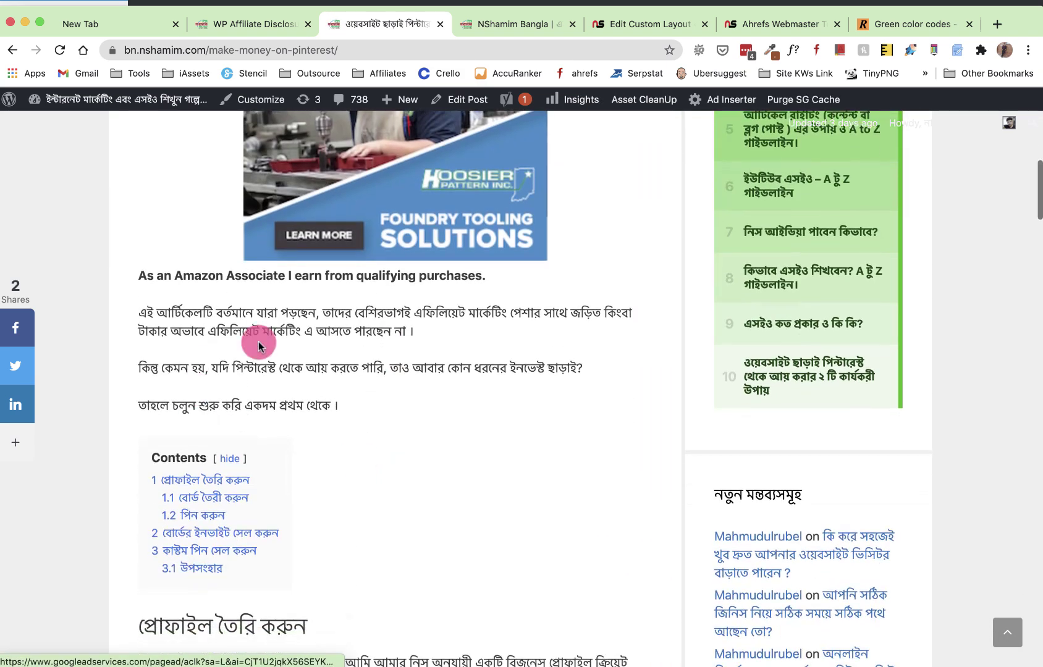
left_click_drag(139, 275, 487, 290)
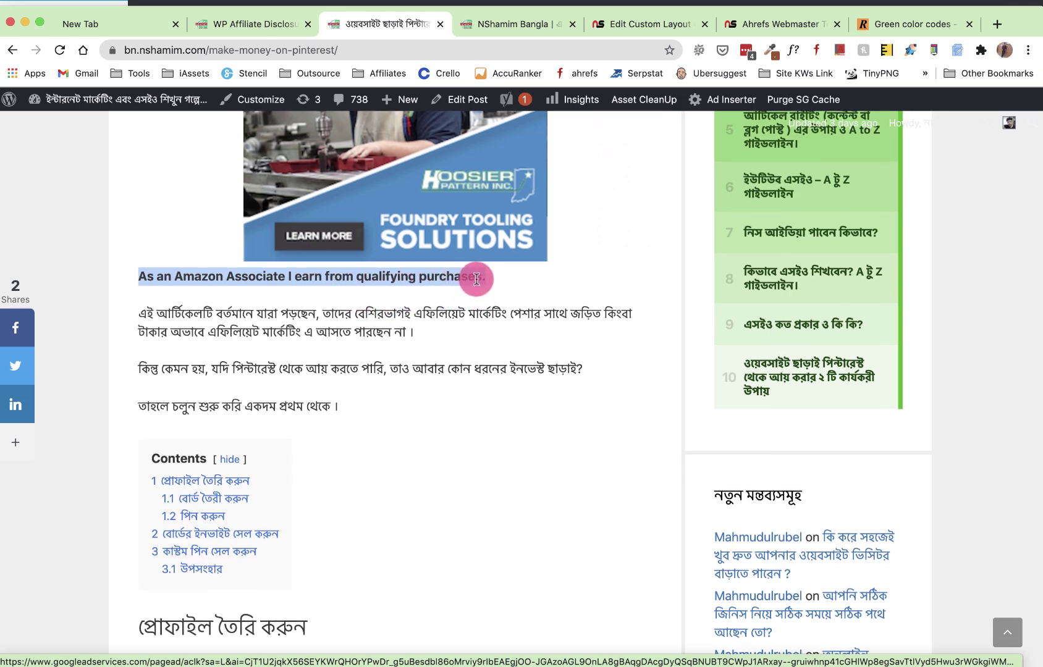
Step: Copy the address of the privacy policy link in the Pinterest article's footer
key("Home")
scroll(574, 418, "down", 20)
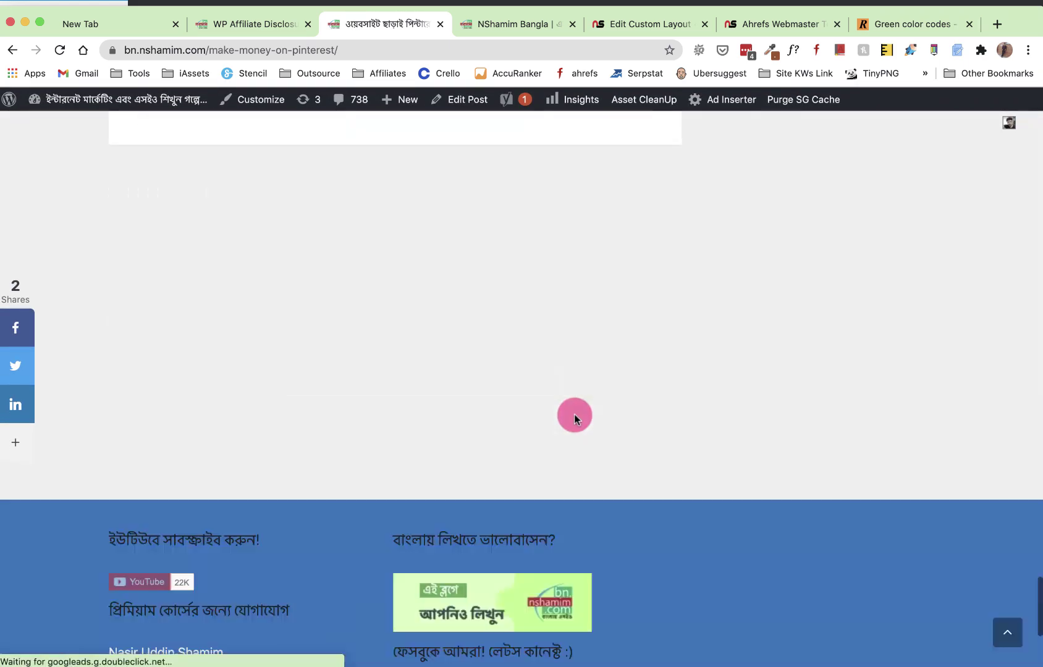
right_click(165, 490)
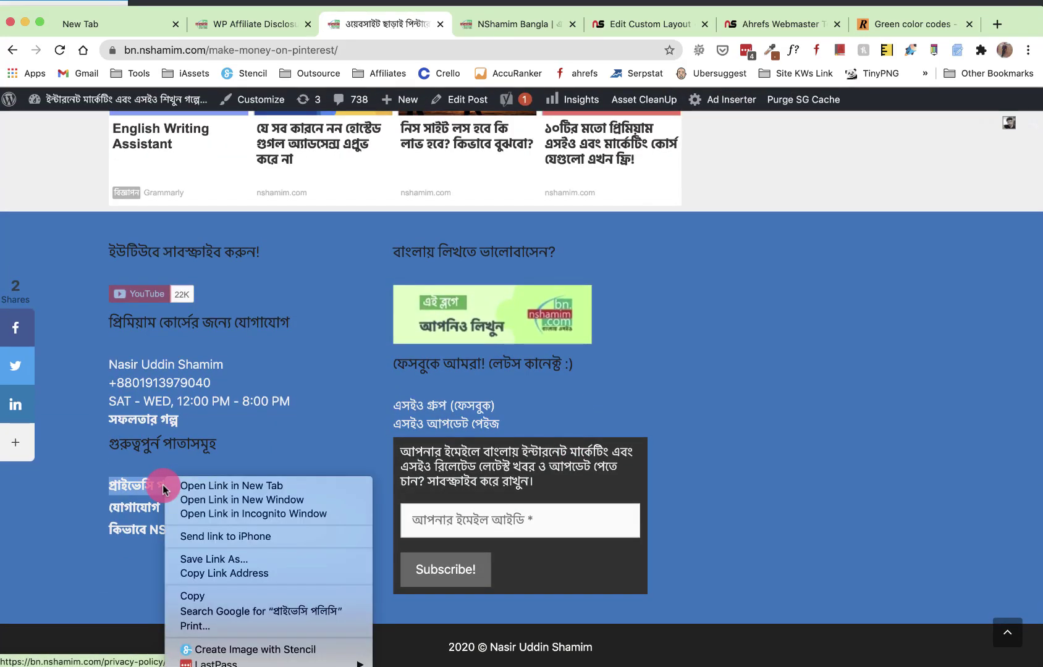
left_click(222, 572)
Step: In the affiliate disclosure rule, append "For more information, check our Affiliate Disclaimer Page." to the disclosure statement
left_click(234, 23)
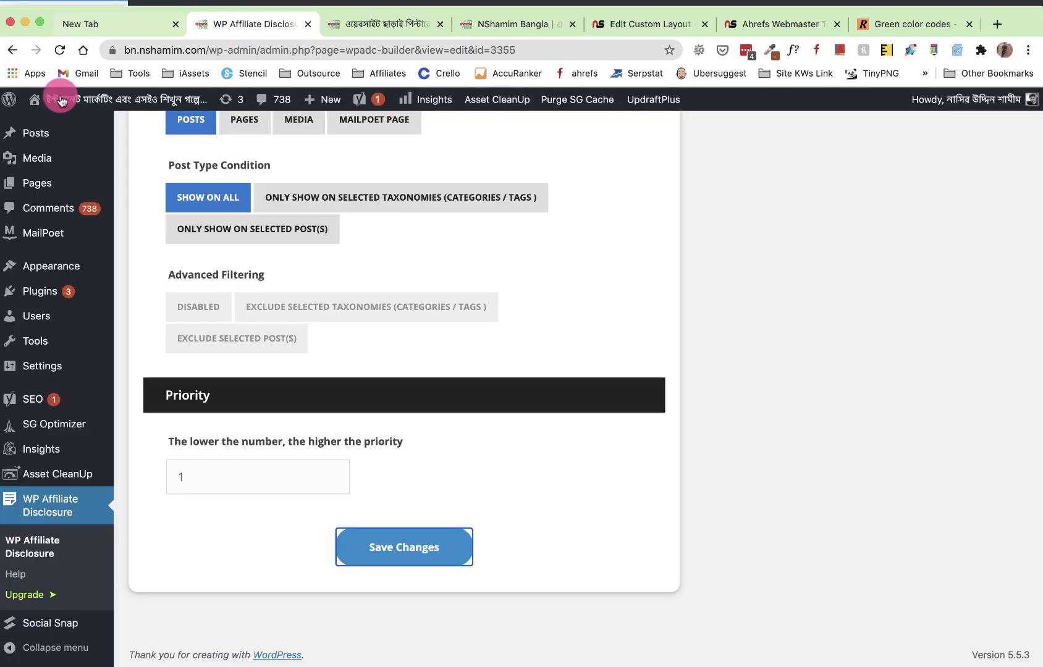
scroll(439, 367, "up", 10)
scroll(494, 401, "up", 1)
left_click(562, 436)
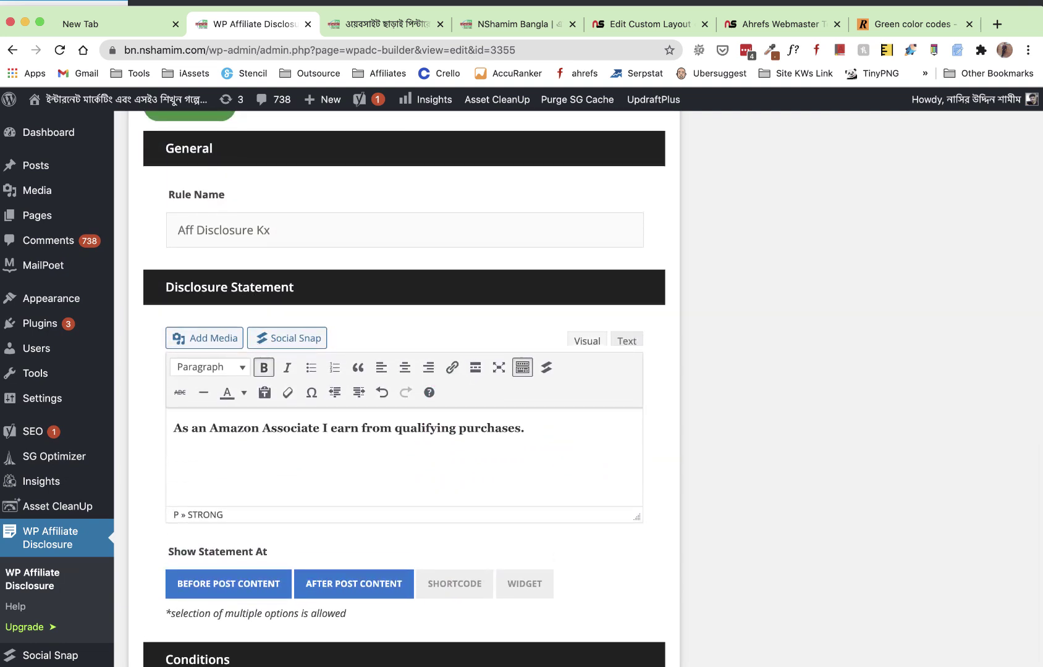
type("For more informatoion")
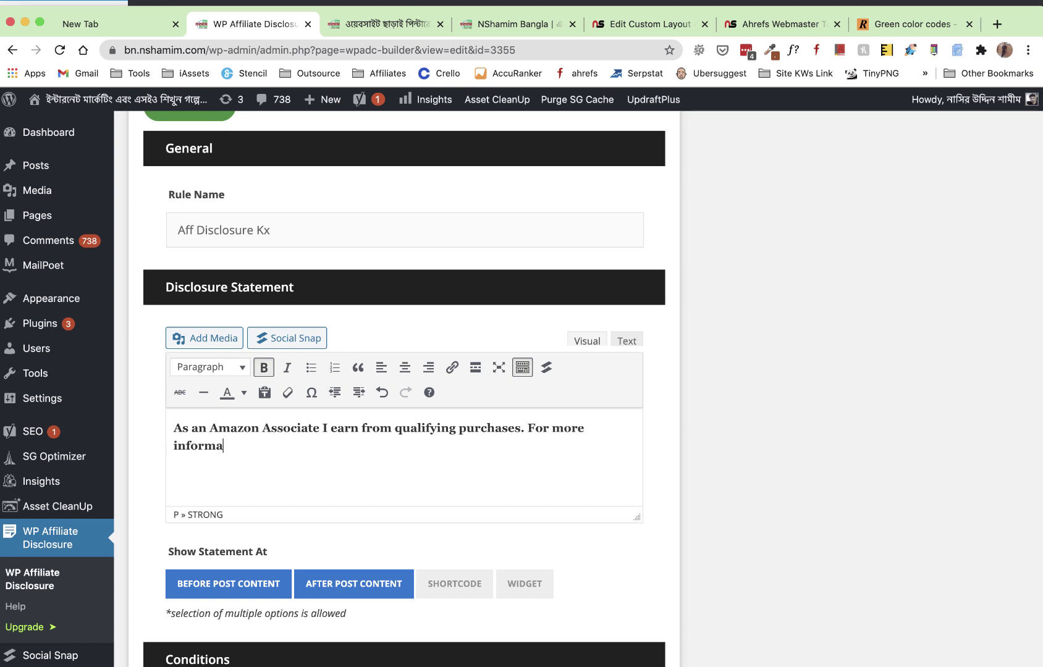
key("BackSpace")
key("BackSpace")
key("BackSpace")
type("ion, check our Affiliate Disclaime")
key("BackSpace")
key("BackSpace")
type("claimer Page.")
left_click_drag(315, 447, 435, 446)
left_click(452, 367)
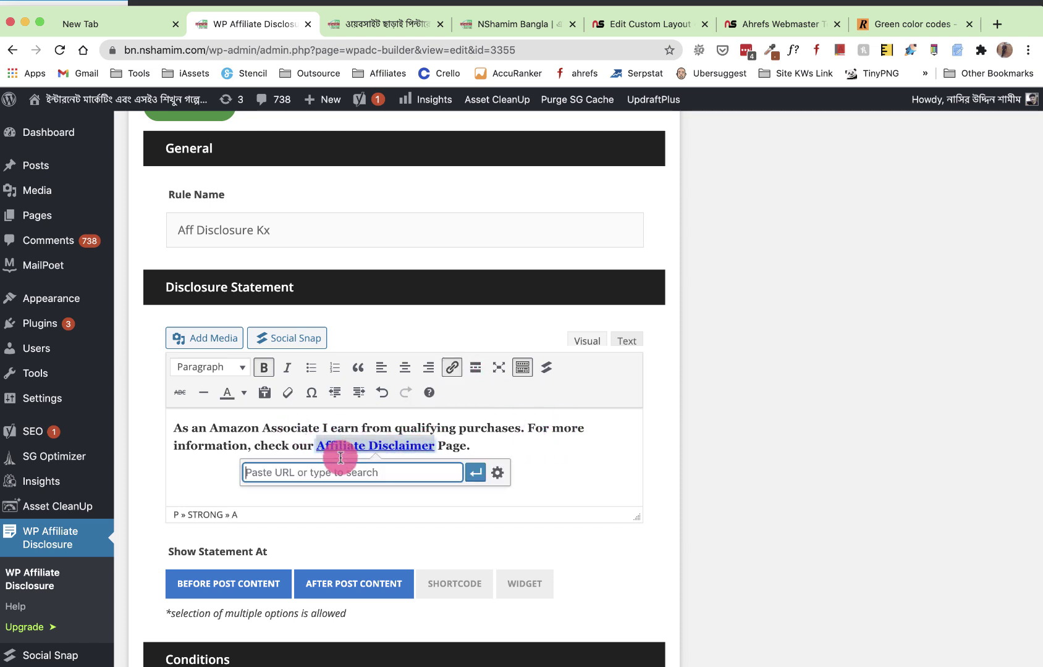
right_click(342, 470)
left_click(373, 562)
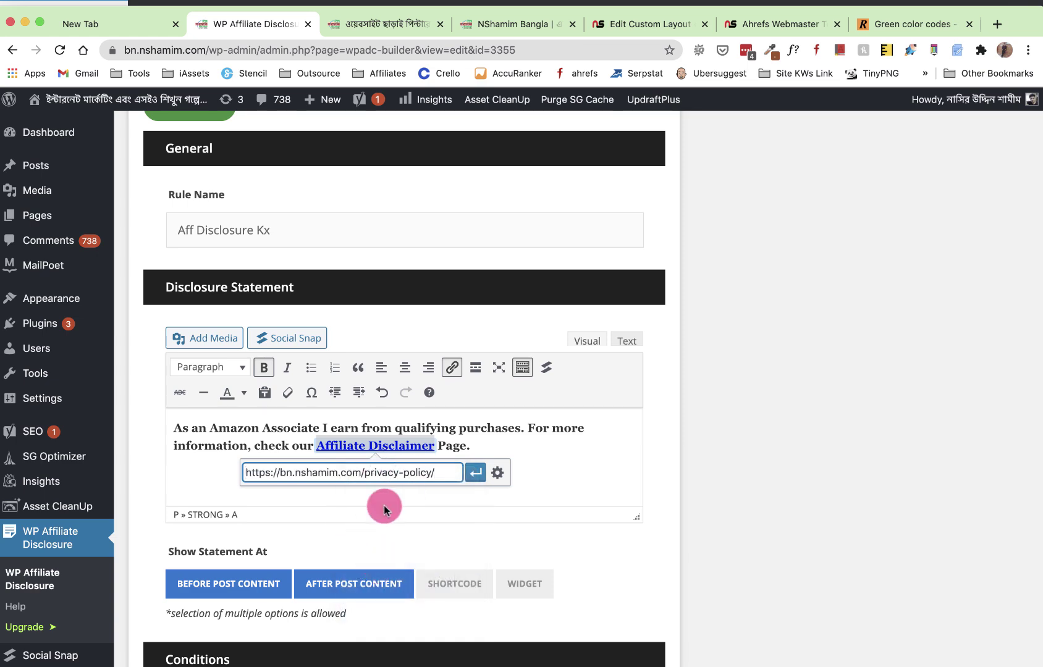
left_click(476, 473)
left_click(552, 472)
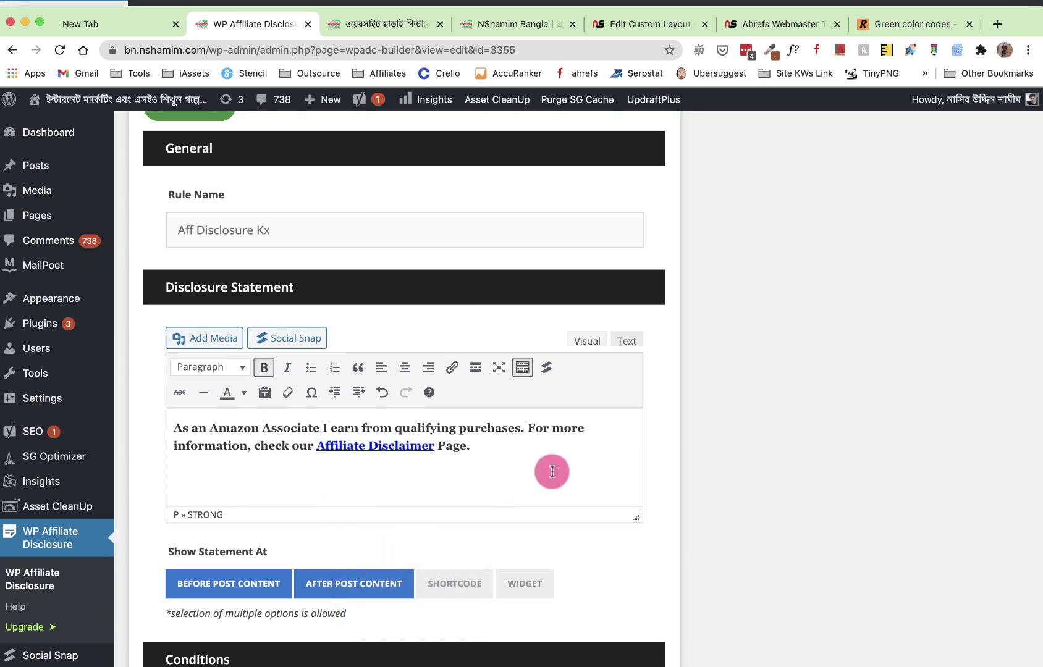
scroll(384, 482, "down", 15)
left_click(396, 546)
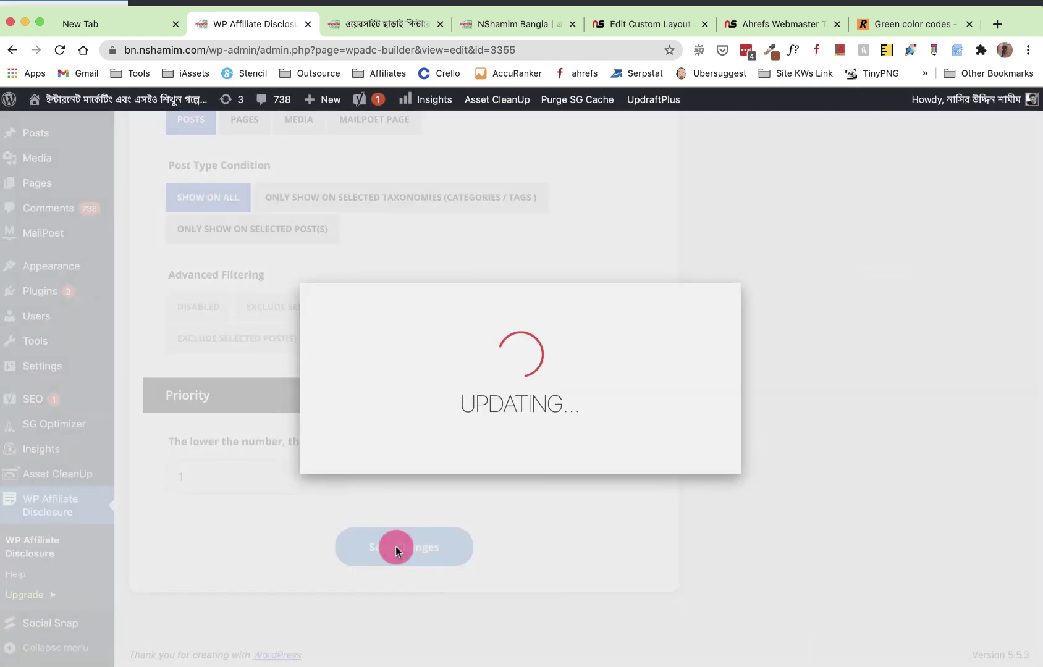
Step: Reload the live Pinterest article and check the extended disclosure and its Affiliate Disclaimer link before the post content
left_click(384, 28)
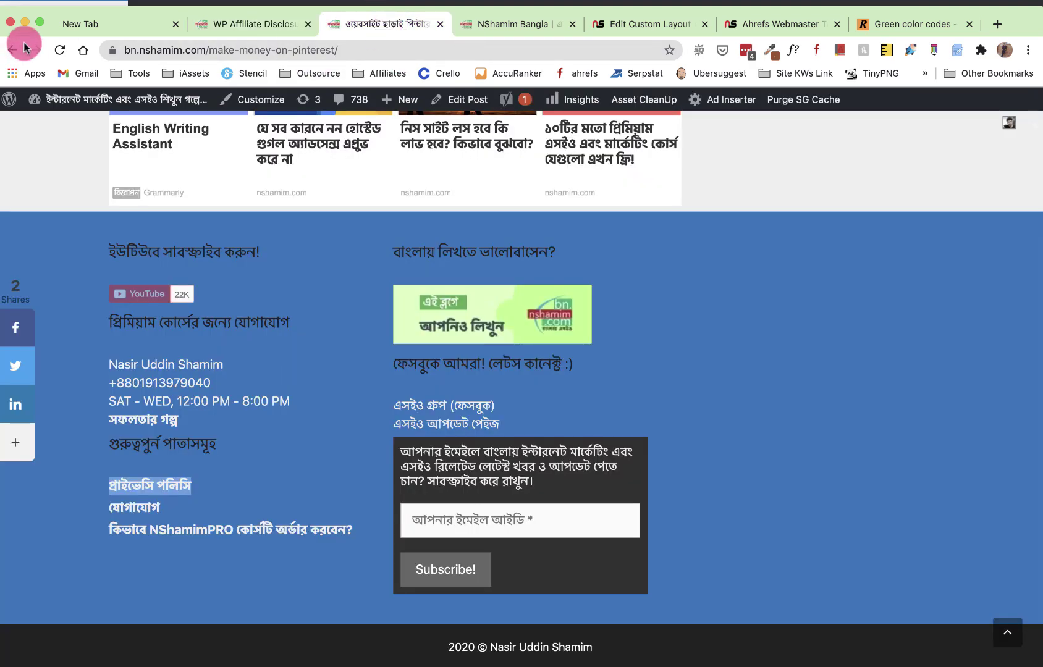
left_click(58, 51)
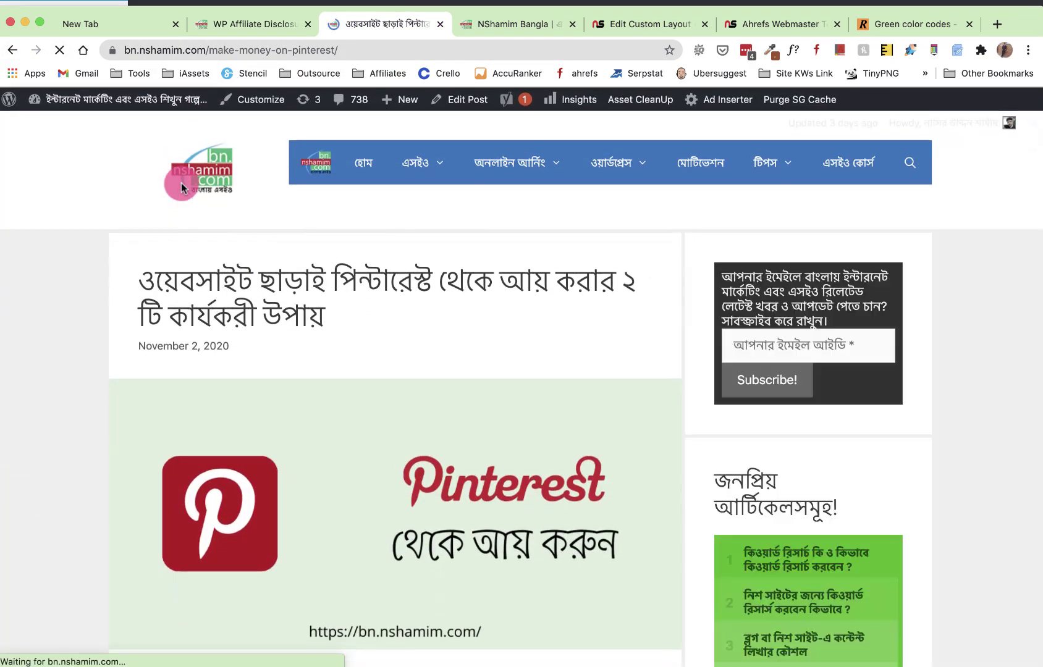
scroll(181, 184, "down", 6)
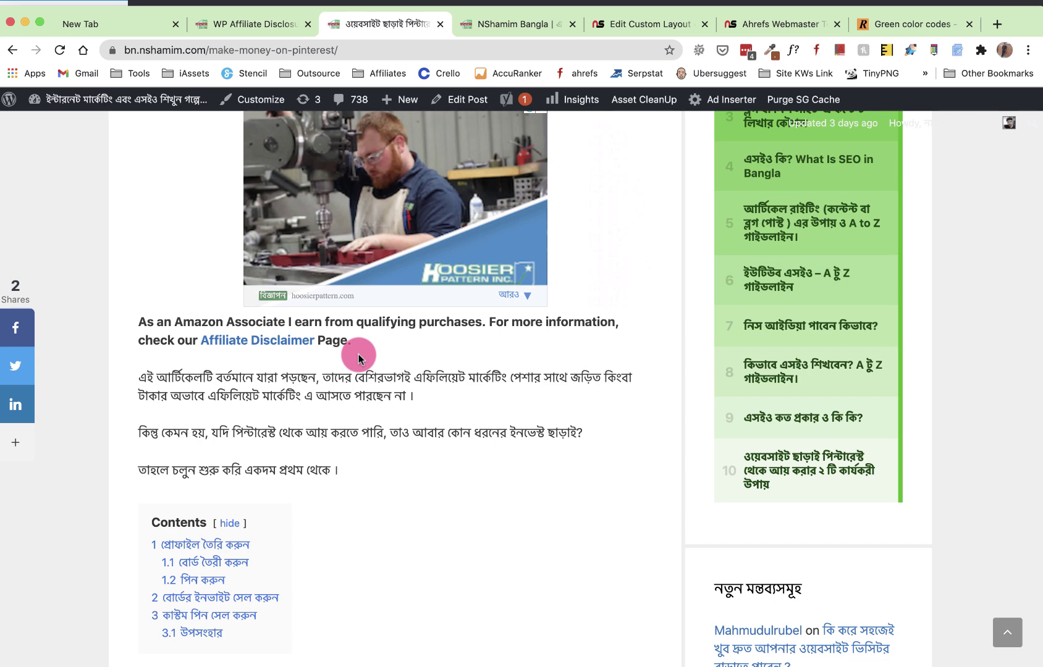
scroll(358, 355, "up", 10)
scroll(358, 354, "down", 10)
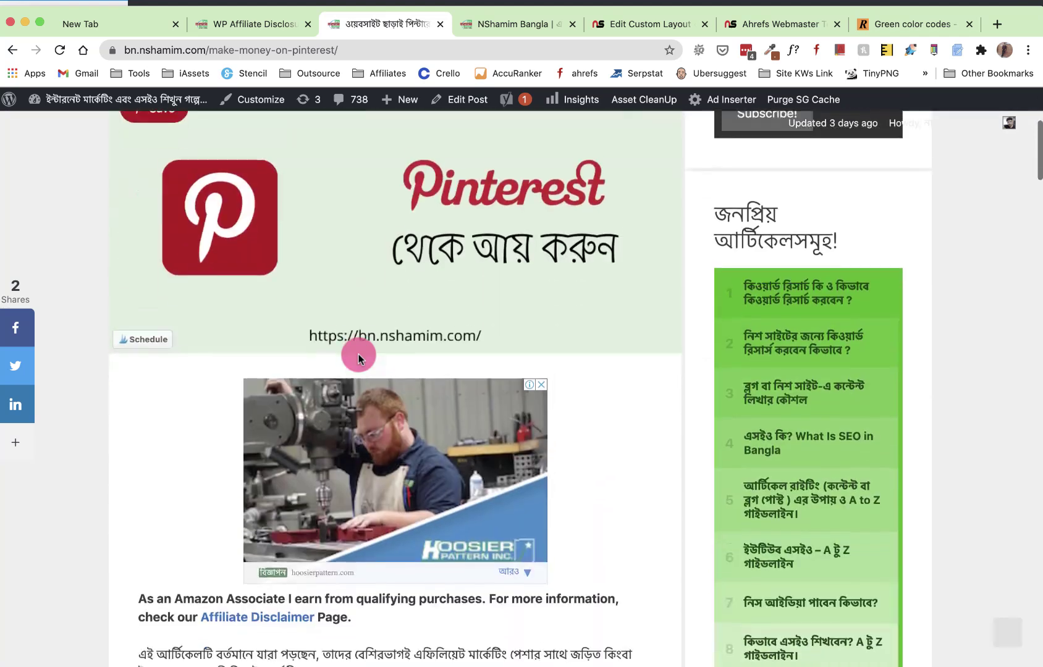
scroll(359, 354, "down", 3)
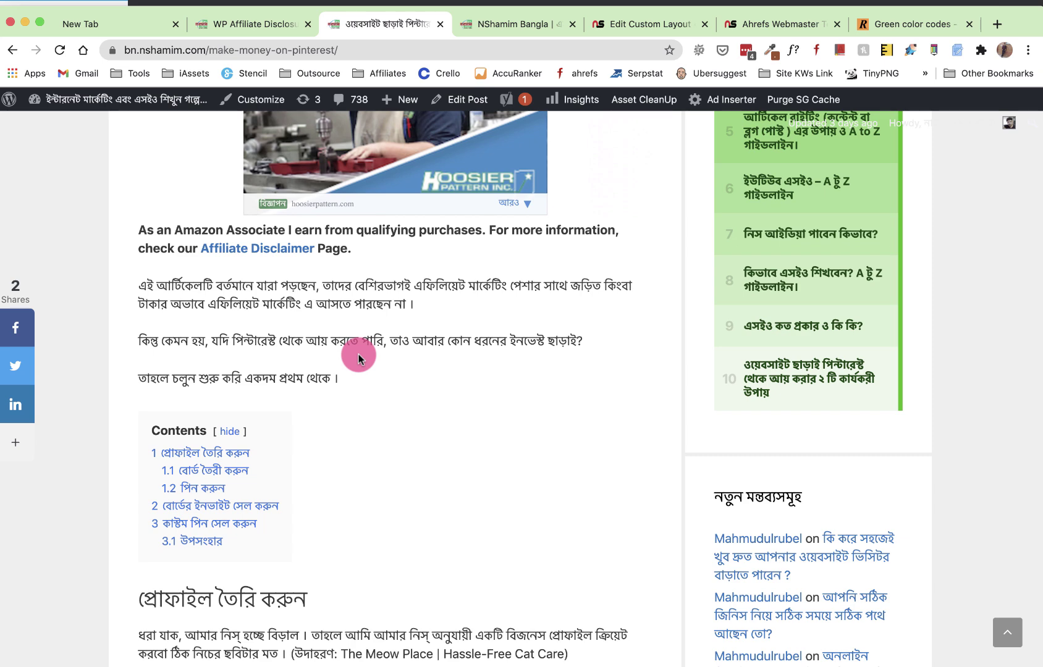
scroll(359, 355, "up", 10)
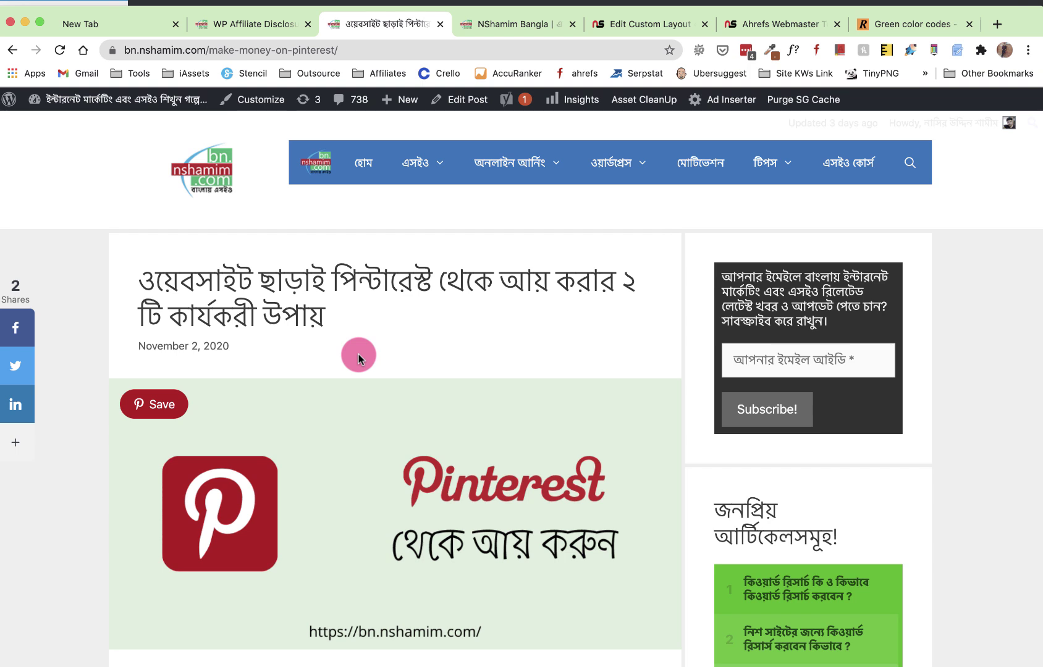